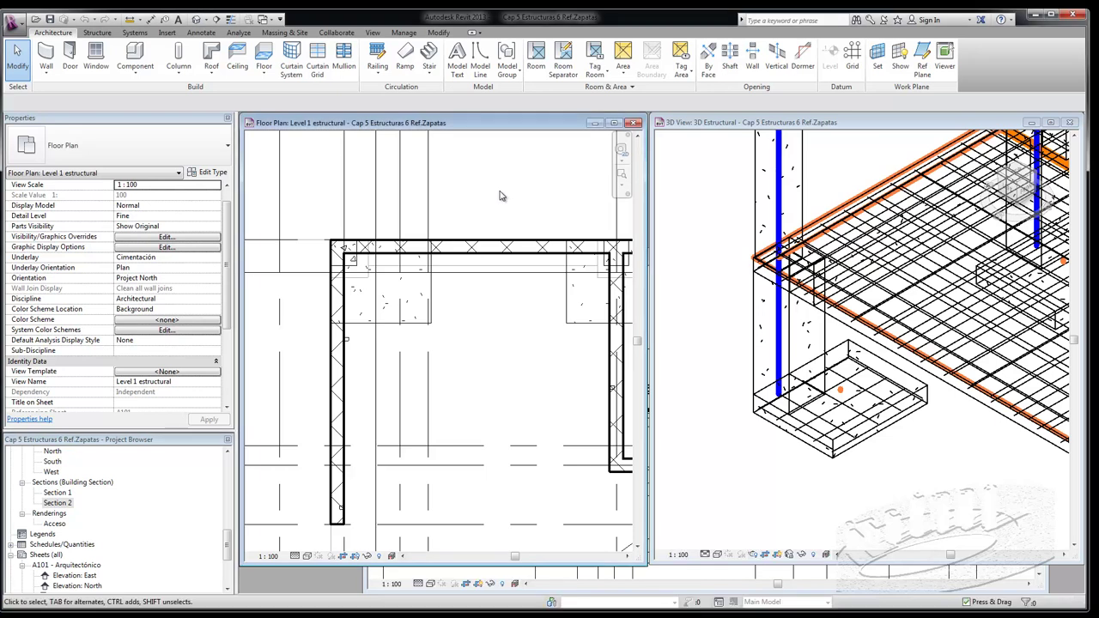
- Zoom into the floor plan's top-left corner and select the 450 x 450mm concrete column
scroll(464, 196, "down", 2)
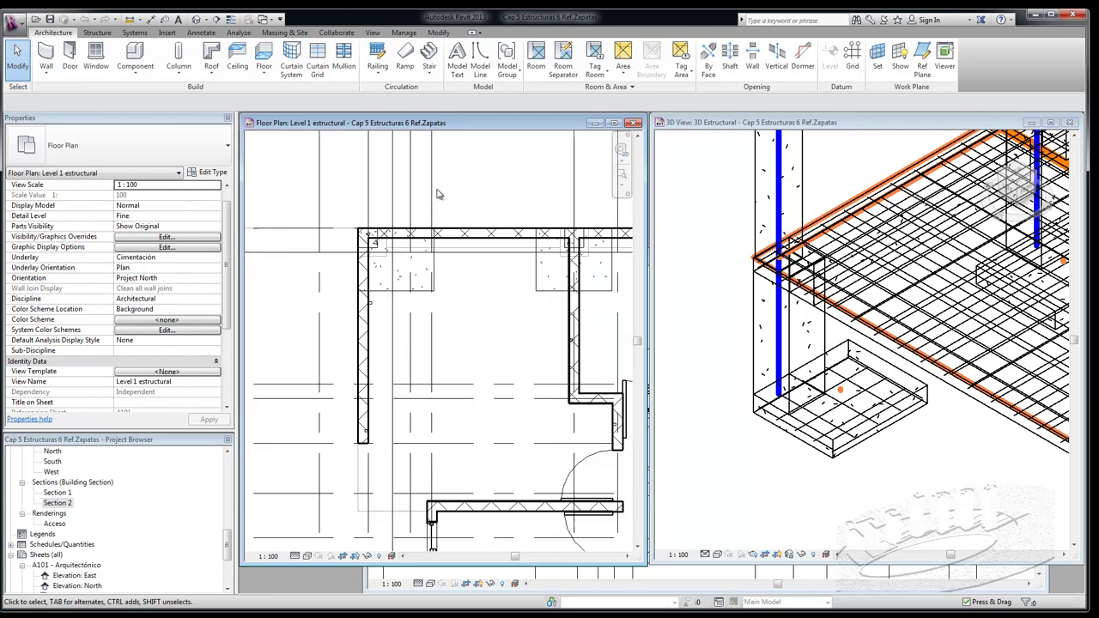
left_click(871, 467)
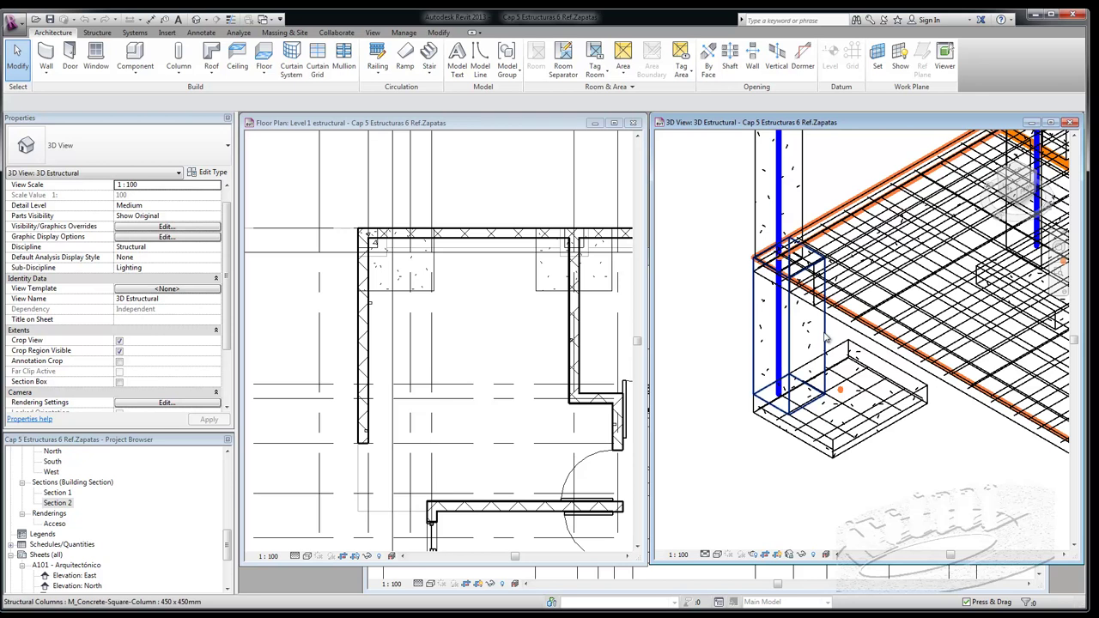
left_click(503, 172)
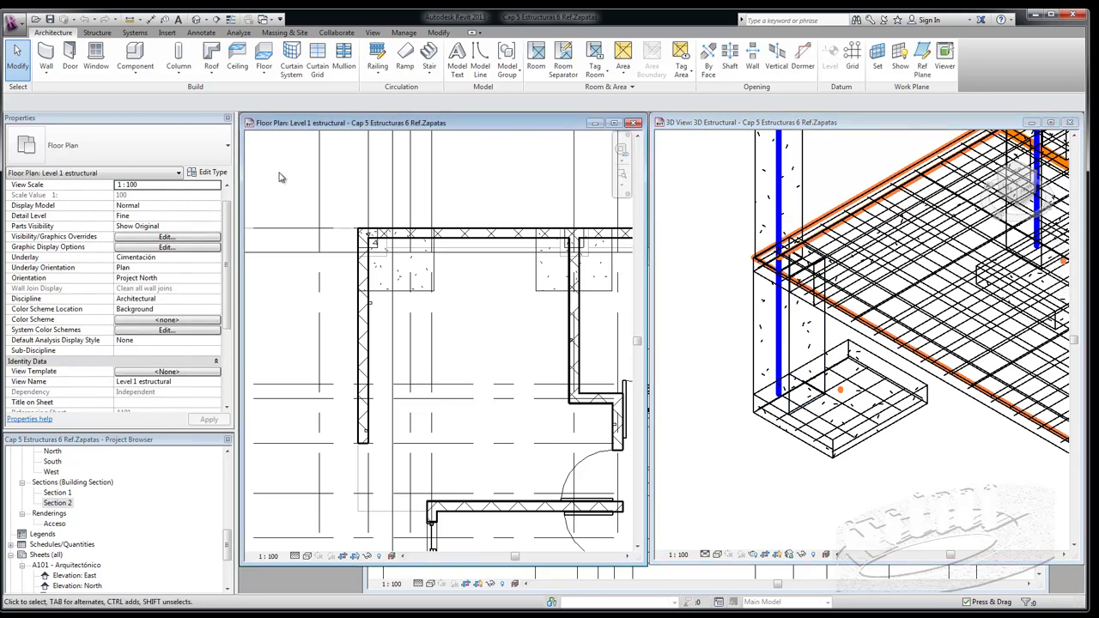
scroll(388, 245, "up", 2)
scroll(387, 250, "up", 2)
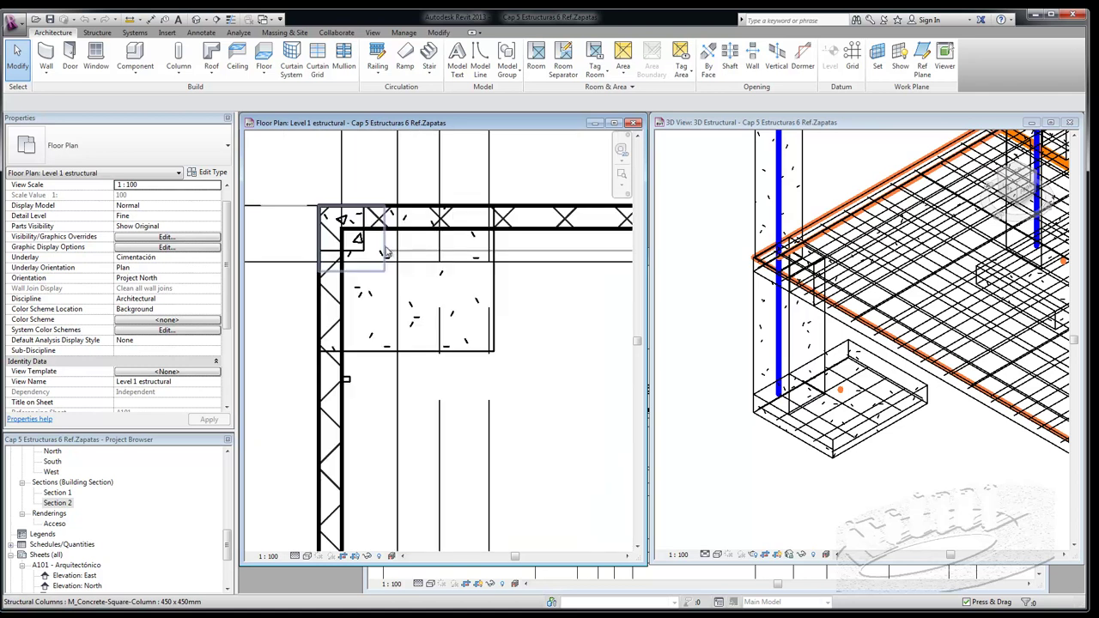
left_click(384, 248)
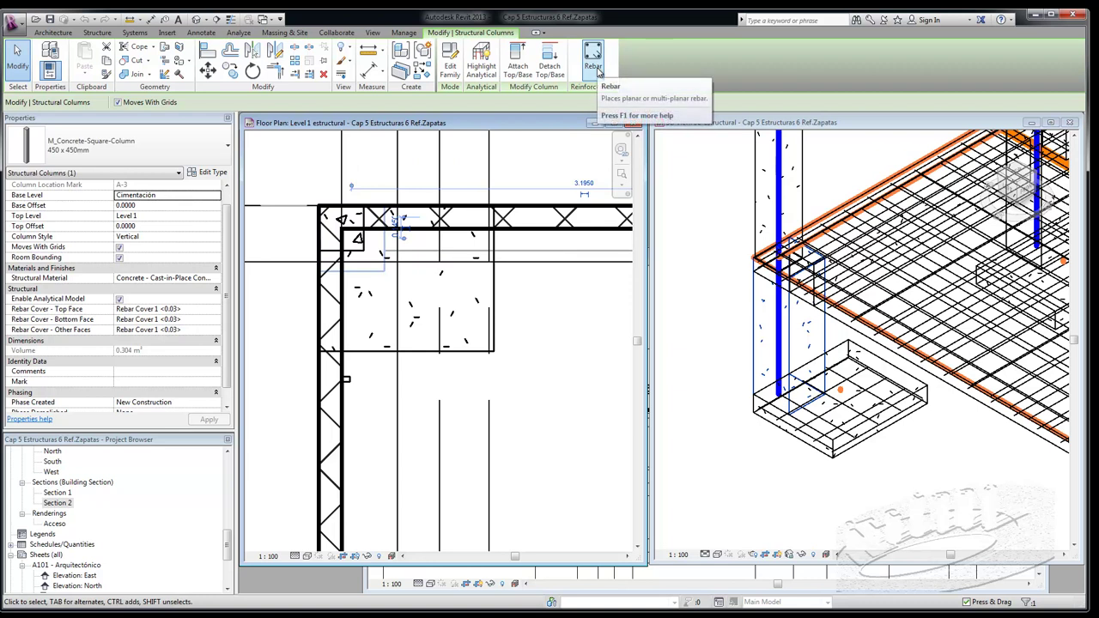
- Start Rebar on the column, keep the Structural Rebar 1 type, and bring up Load Shapes
left_click(593, 60)
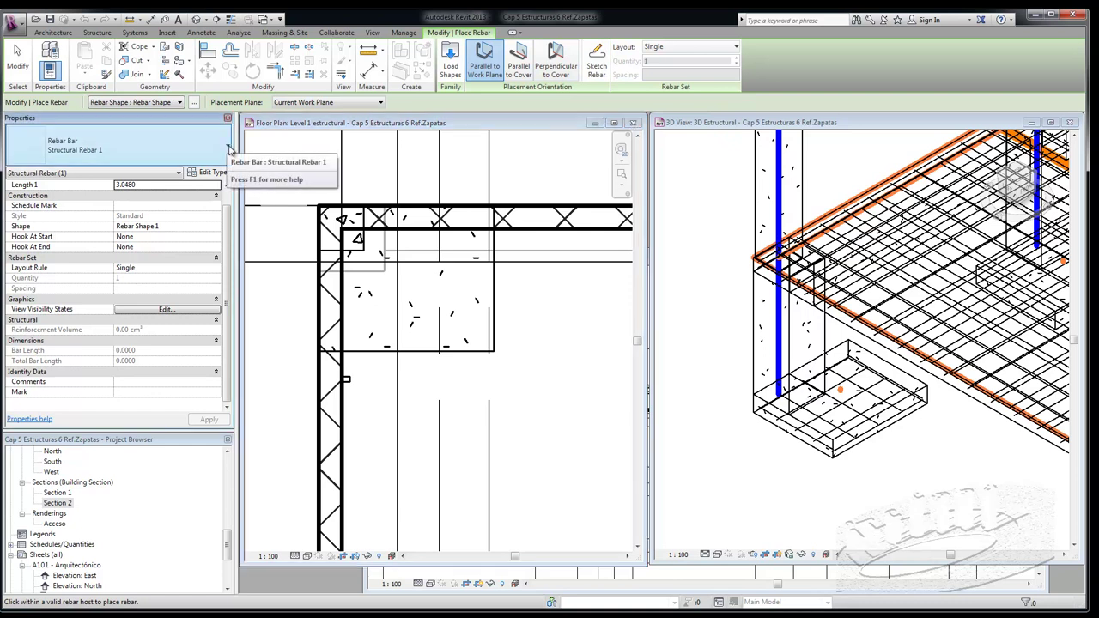
left_click(228, 147)
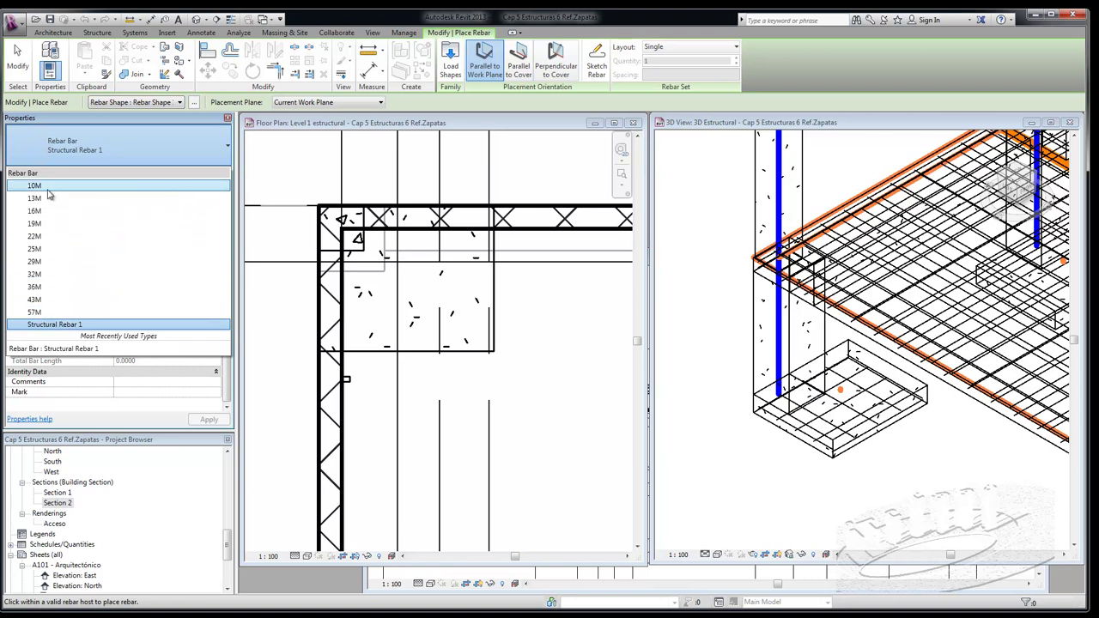
left_click(54, 325)
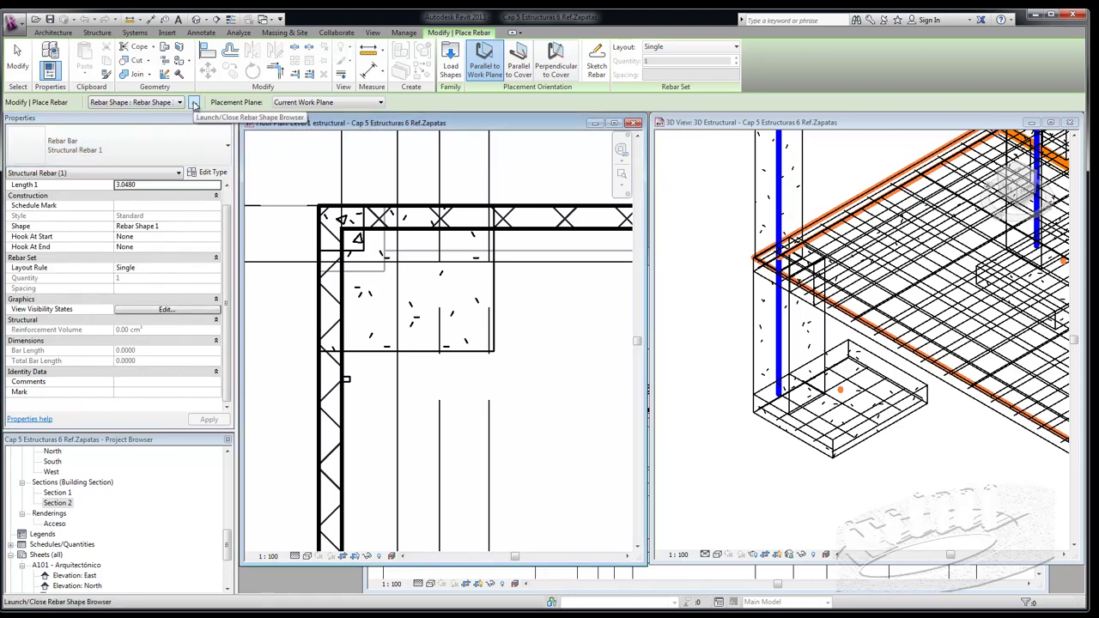
left_click(194, 103)
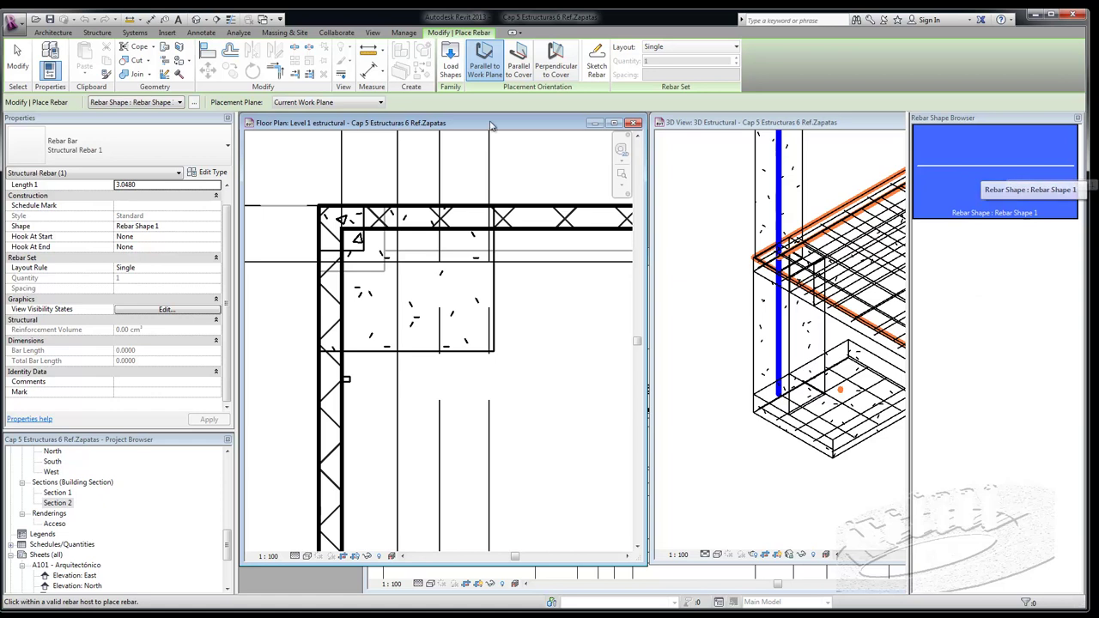
left_click(450, 59)
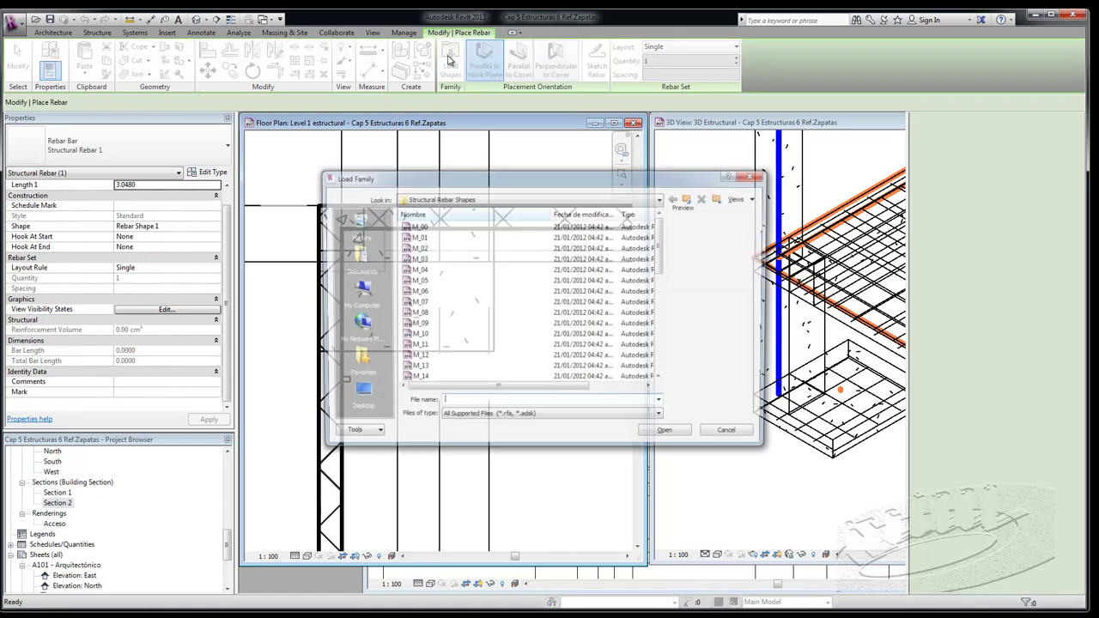
- Go up to the US Metric library and into the Structural Rebar Shapes folder
left_click(690, 198)
left_click_drag(662, 237, 664, 319)
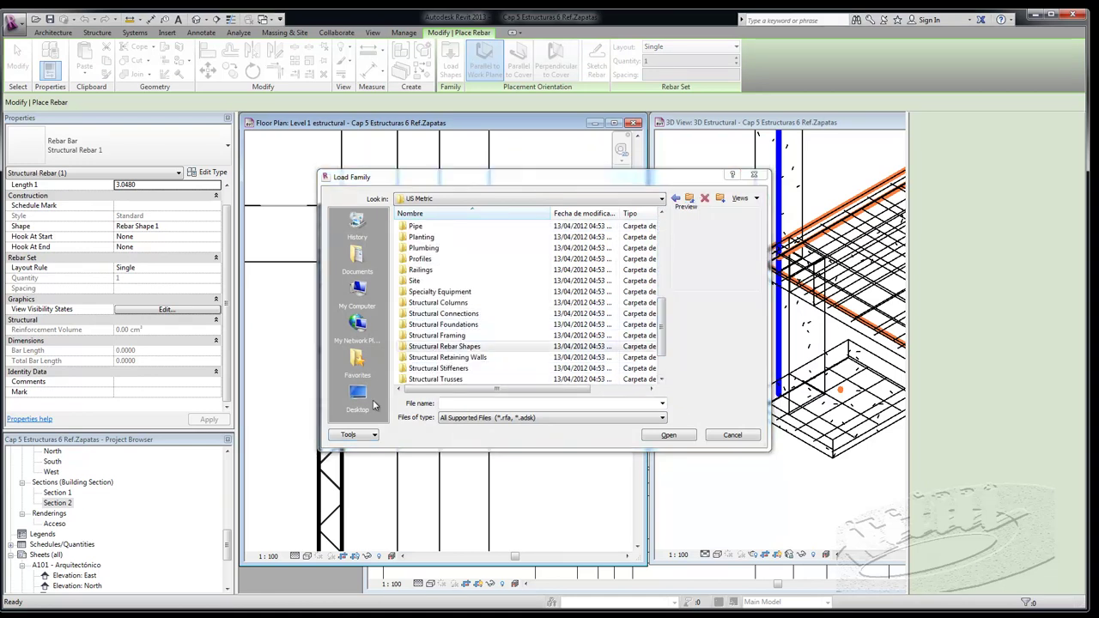
left_click(429, 347)
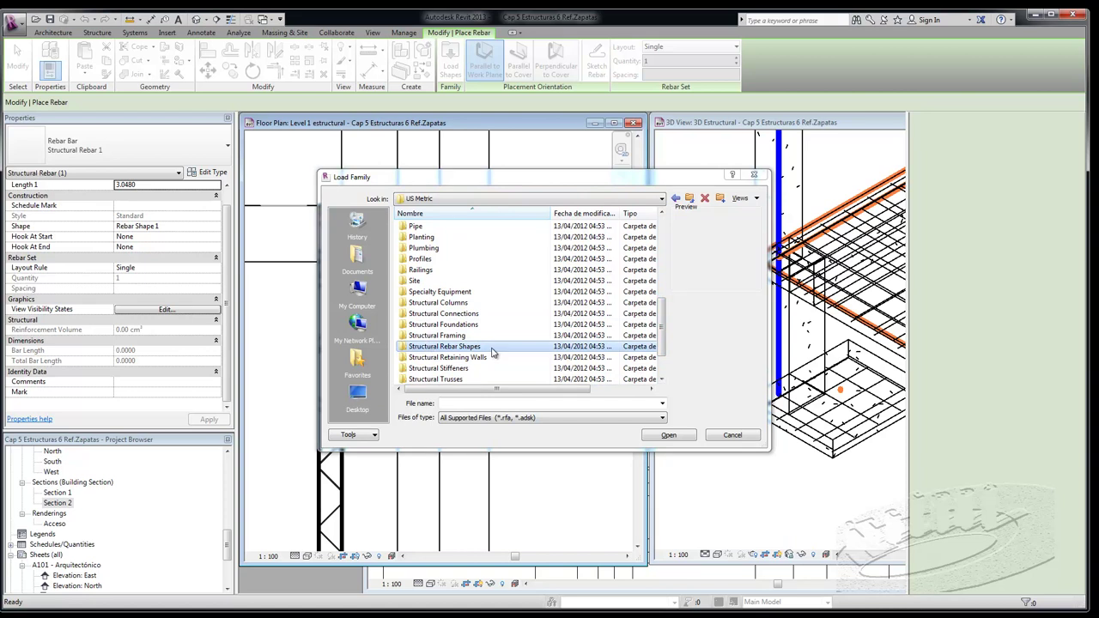
double_click(446, 347)
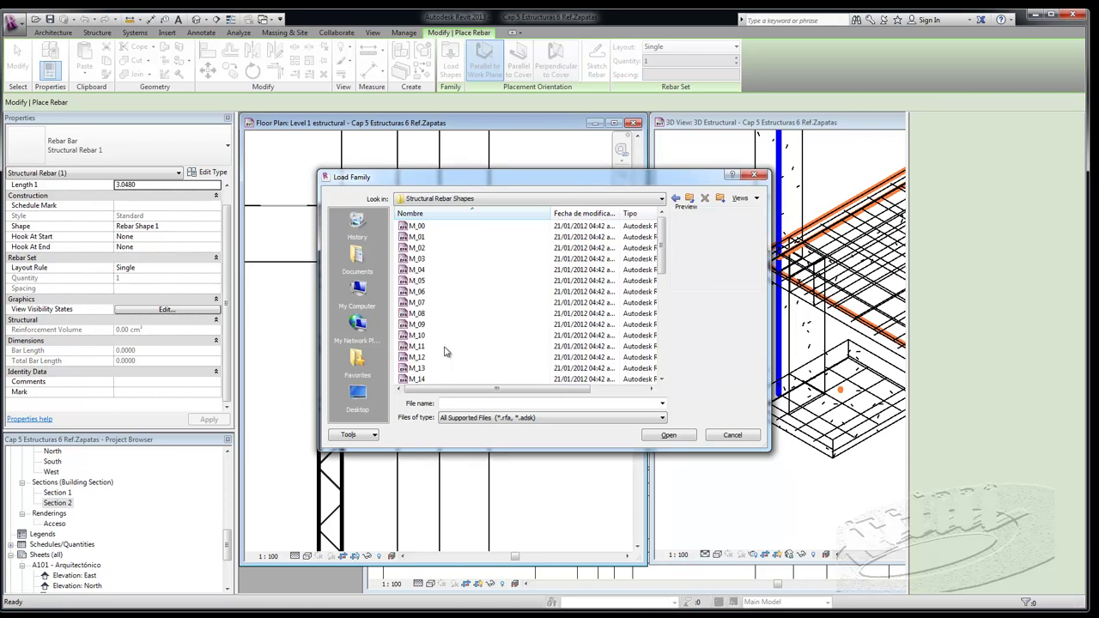
left_click_drag(662, 249, 655, 325)
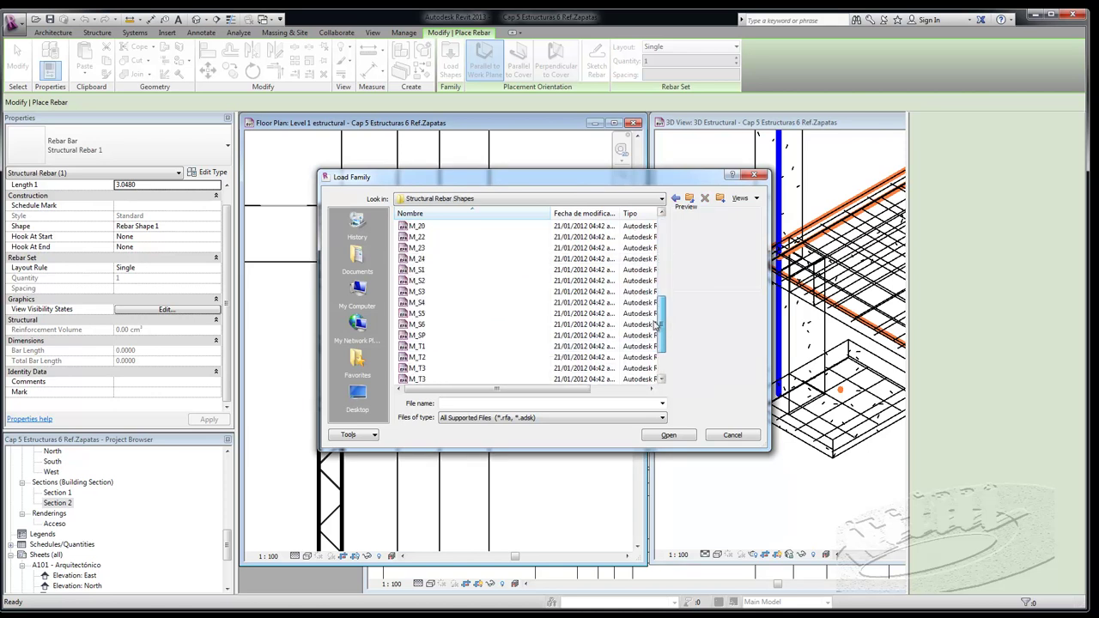
scroll(636, 384, "up", 8)
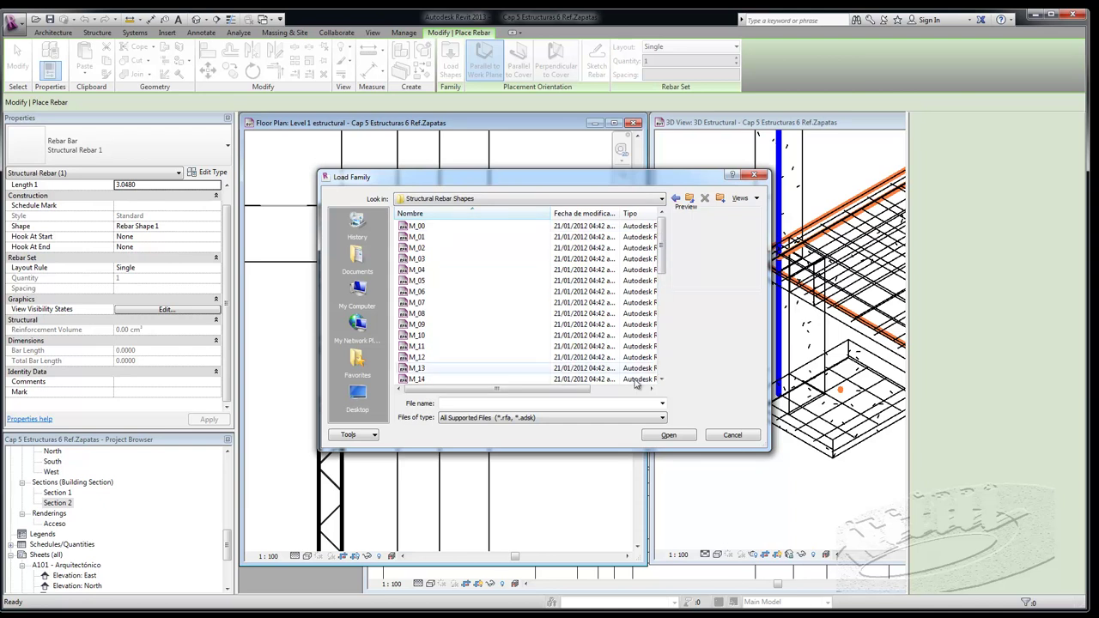
- Enlarge the dialog and load every shape family from M_00 through M_T9
left_click_drag(586, 449, 586, 582)
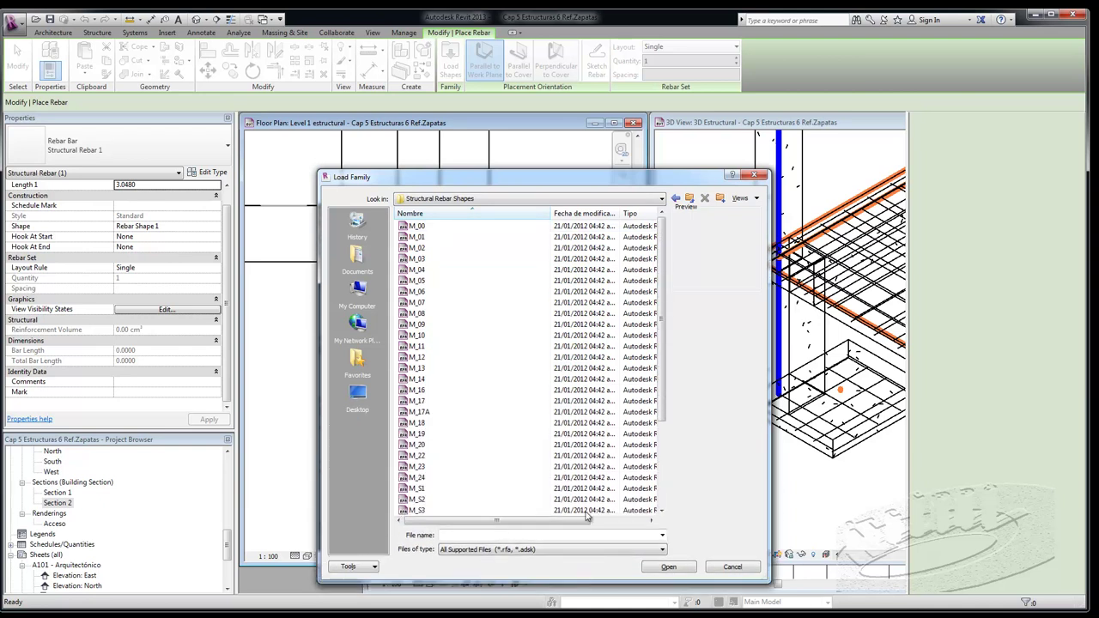
left_click_drag(588, 170, 590, 33)
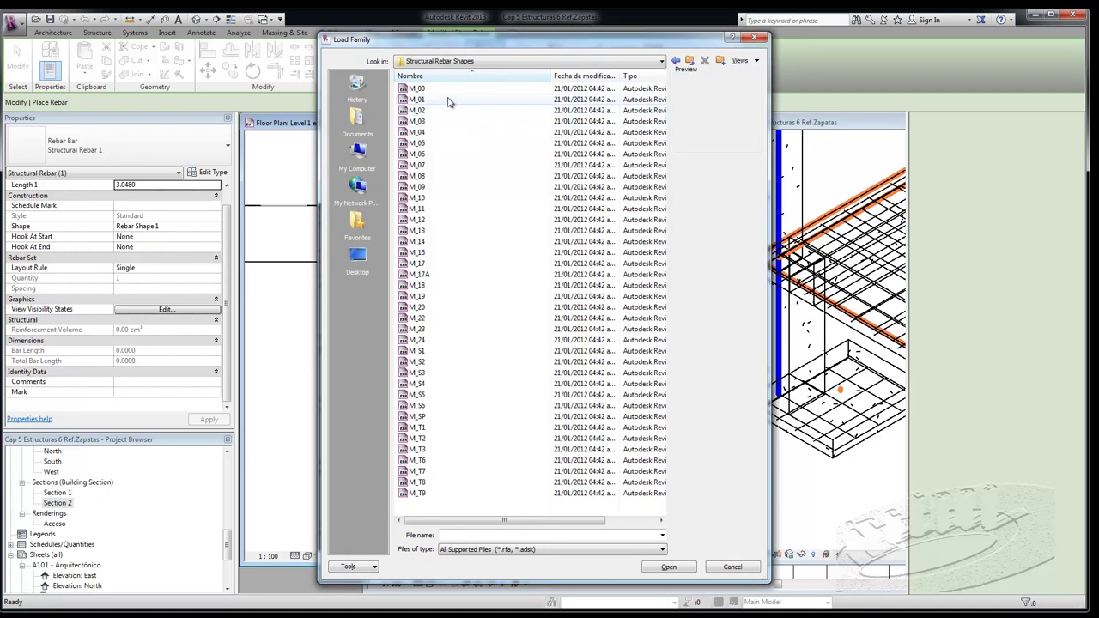
left_click(421, 88)
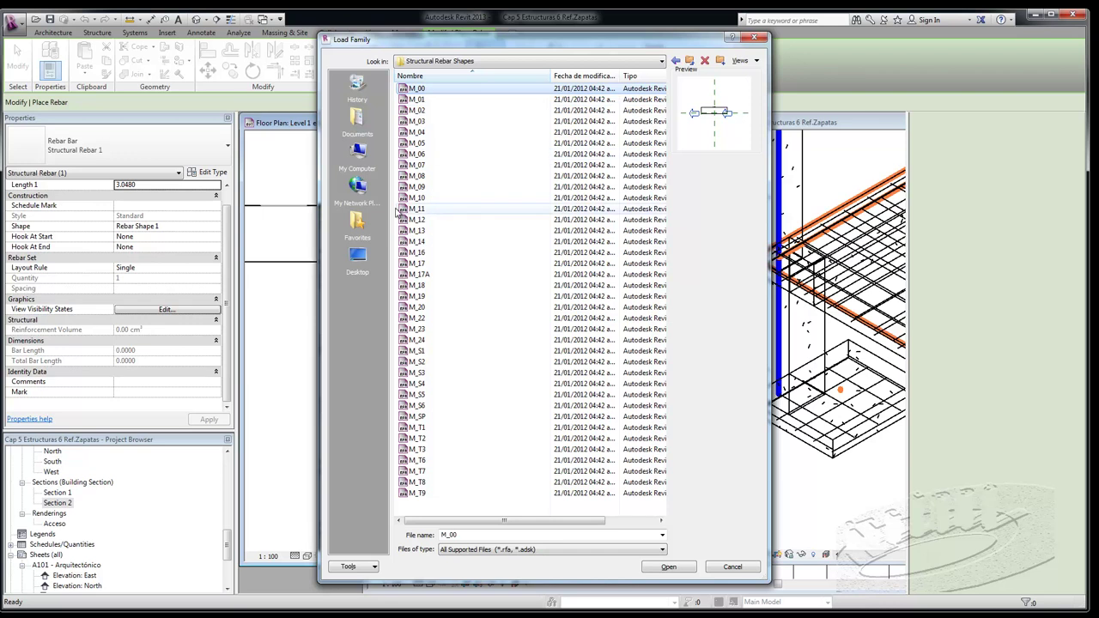
left_click(410, 500)
left_click(409, 496, "shift")
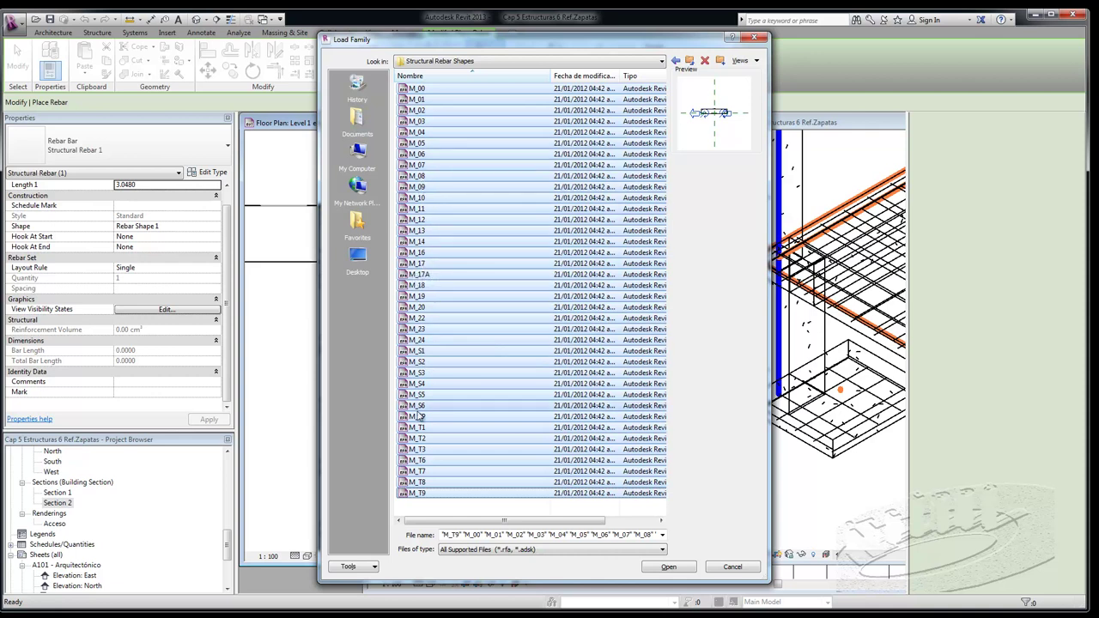
left_click(670, 570)
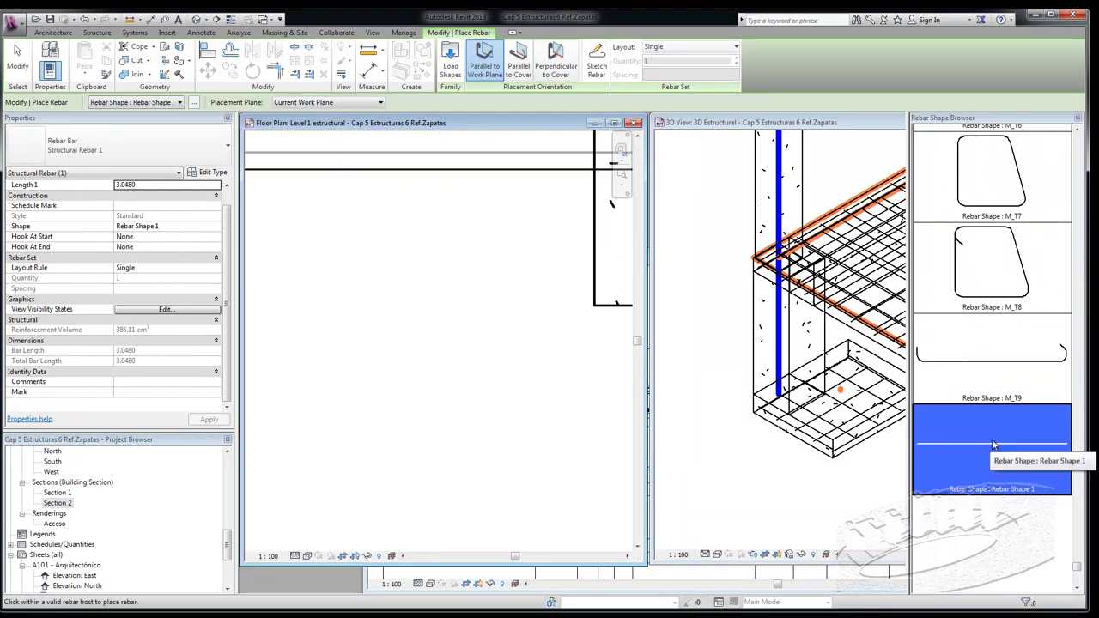
- Cancel rebar placement without adding any bar and reselect the corner concrete column
left_click_drag(1082, 573, 1094, 471)
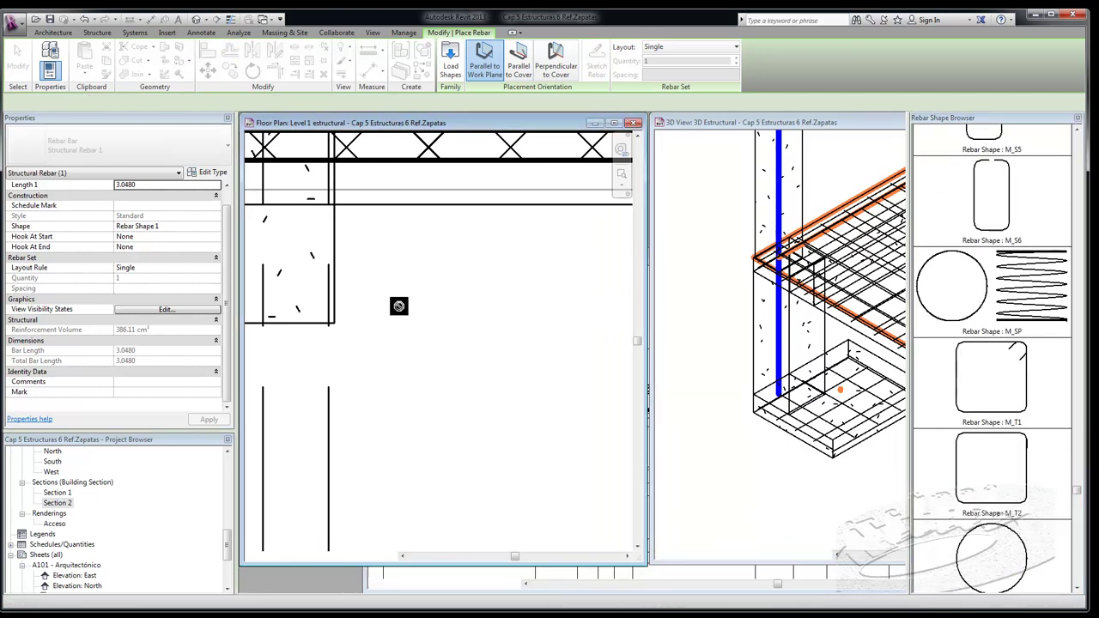
scroll(423, 362, "down", 1)
scroll(396, 281, "down", 2)
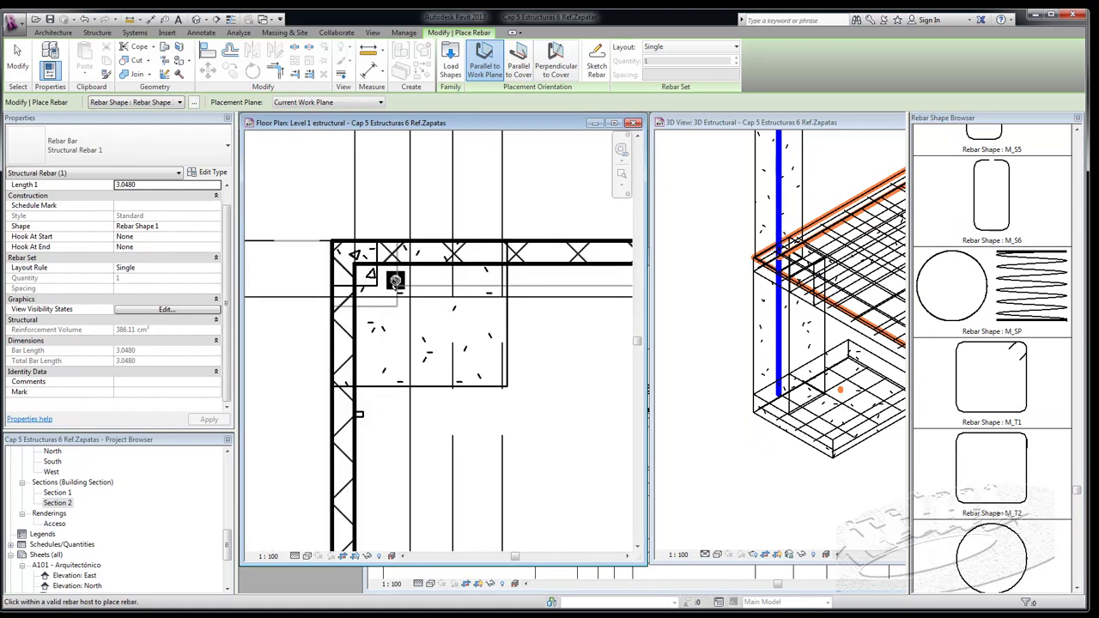
scroll(397, 281, "up", 1)
scroll(394, 274, "up", 1)
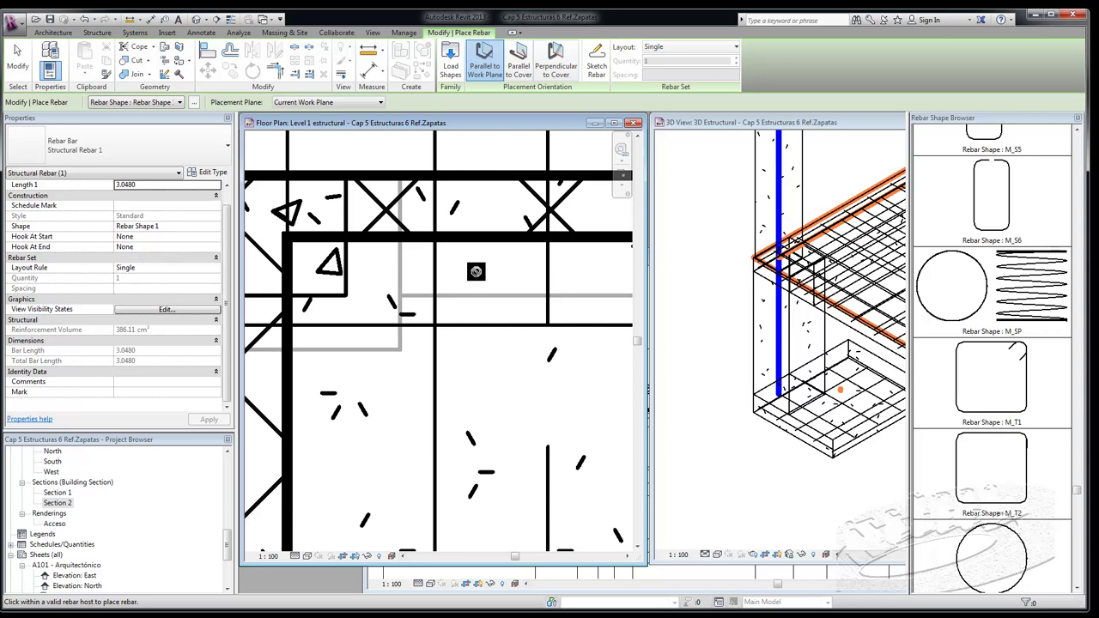
left_click(17, 60)
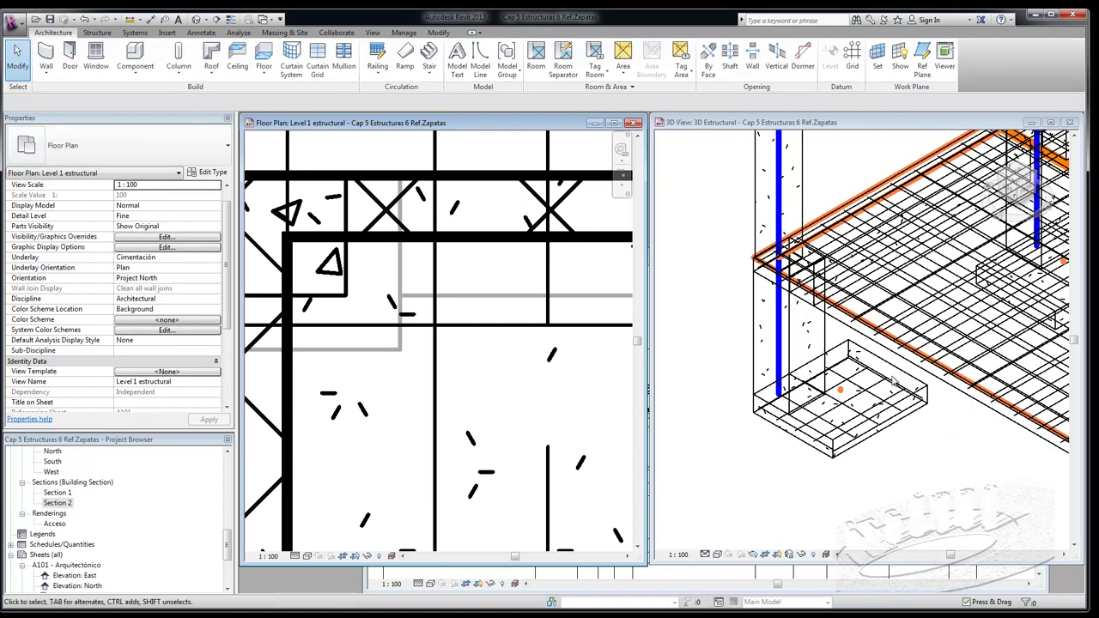
scroll(490, 269, "down", 2)
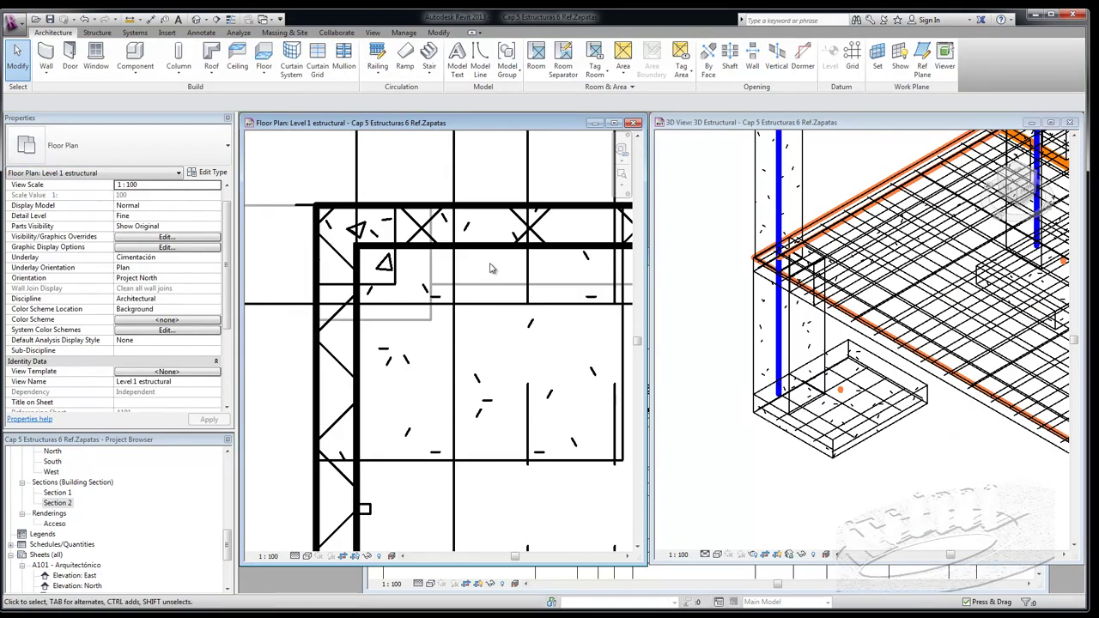
left_click(431, 273)
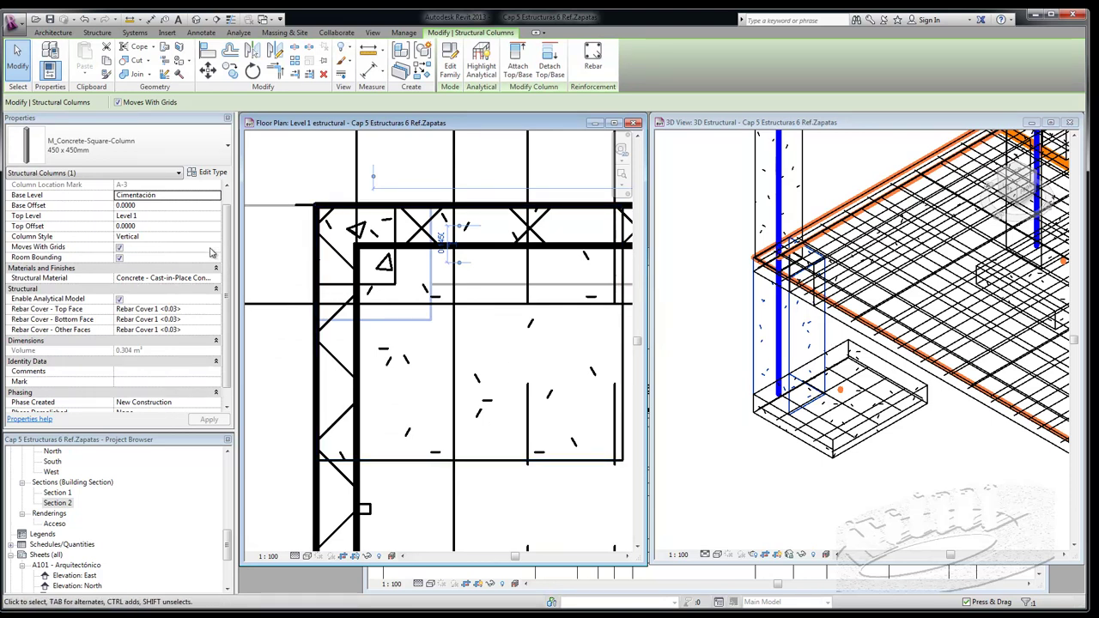
- Set the column's Base Offset and Top Offset to 0.2000, apply, and reselect the column
left_click(191, 204)
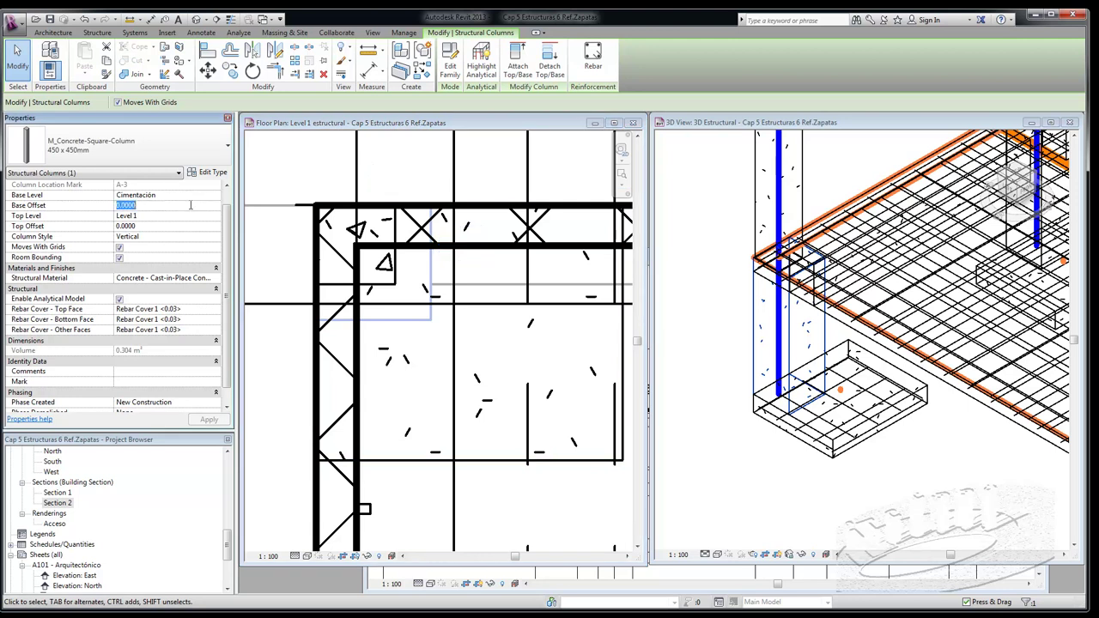
type("-2")
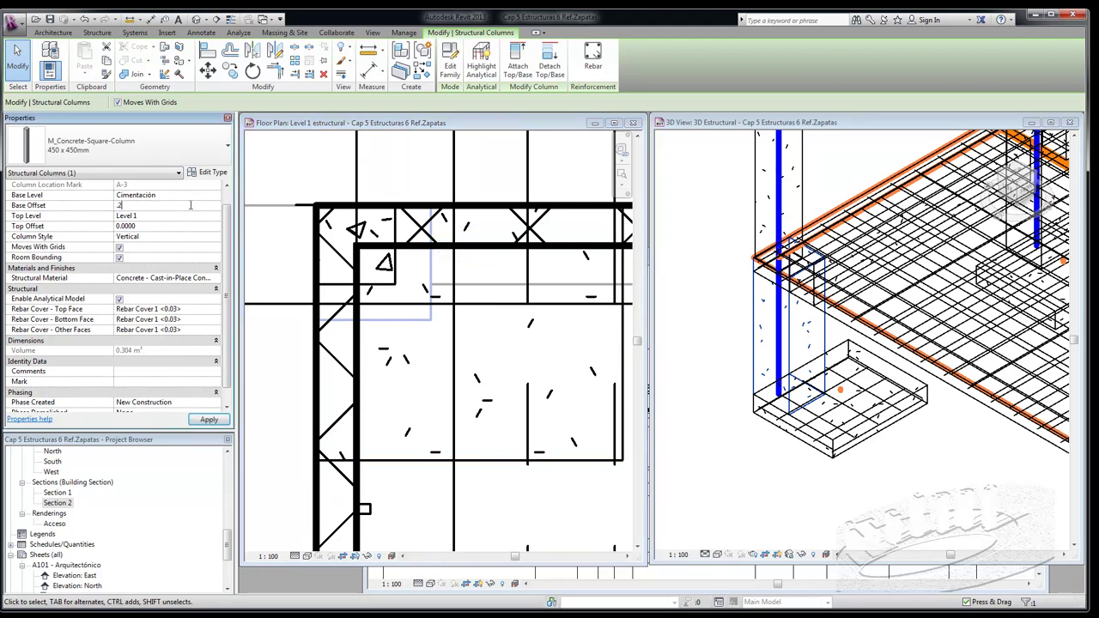
left_click(149, 227)
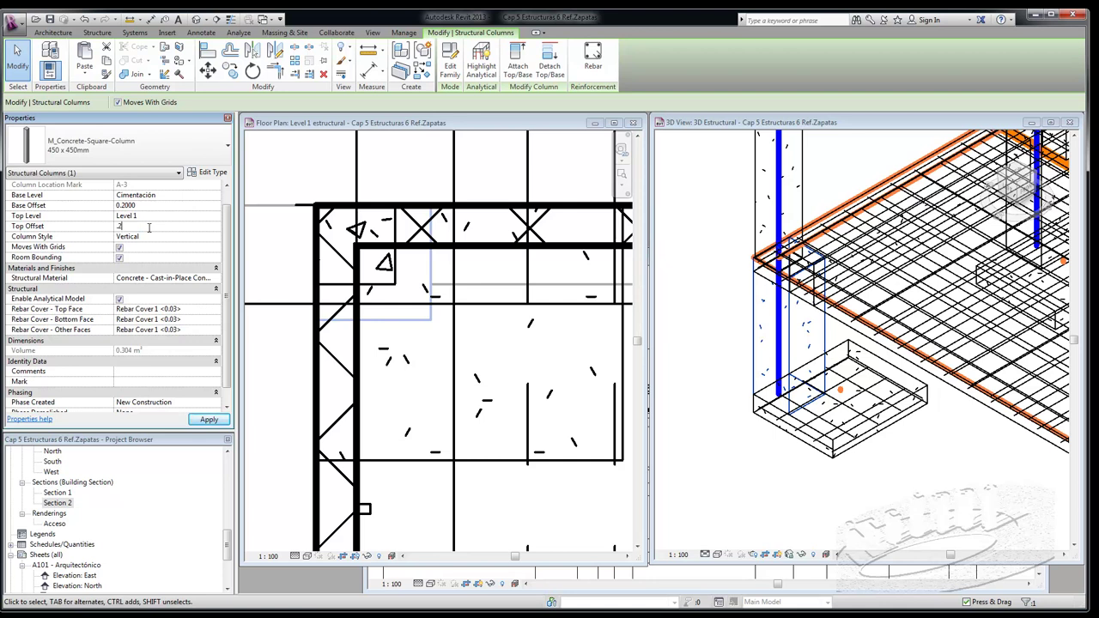
left_click(148, 226)
left_click(209, 420)
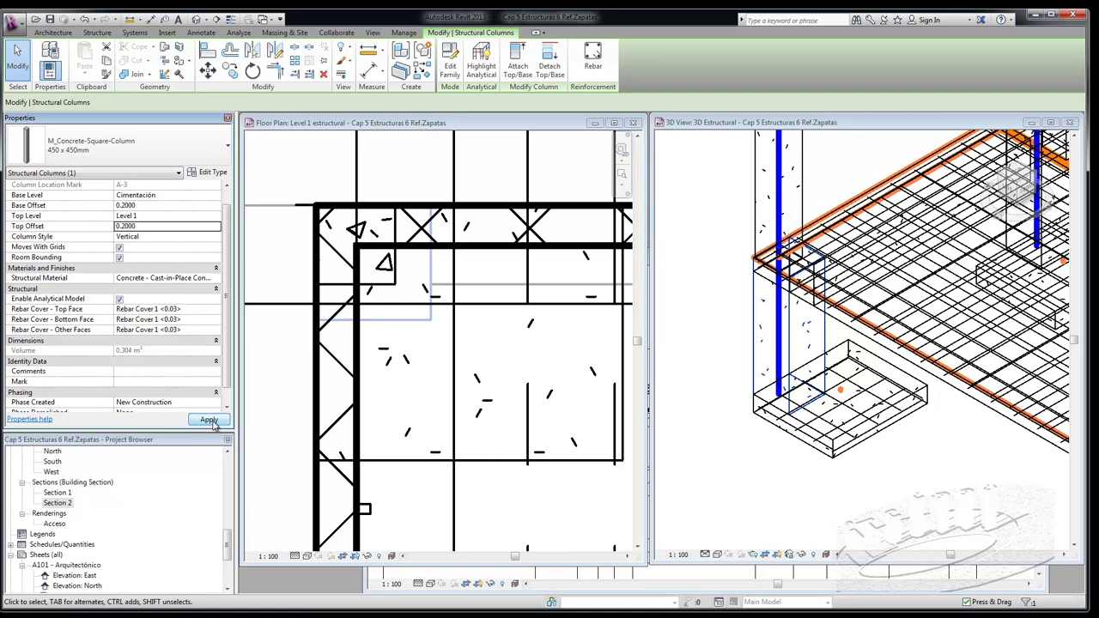
left_click(479, 329)
left_click(418, 322)
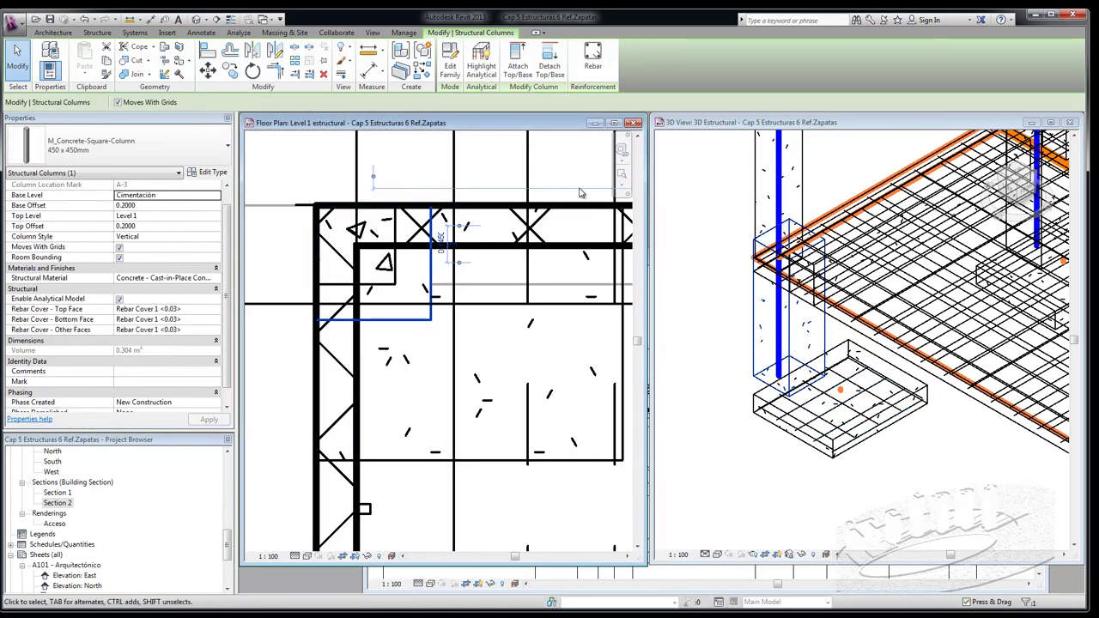
left_click(593, 65)
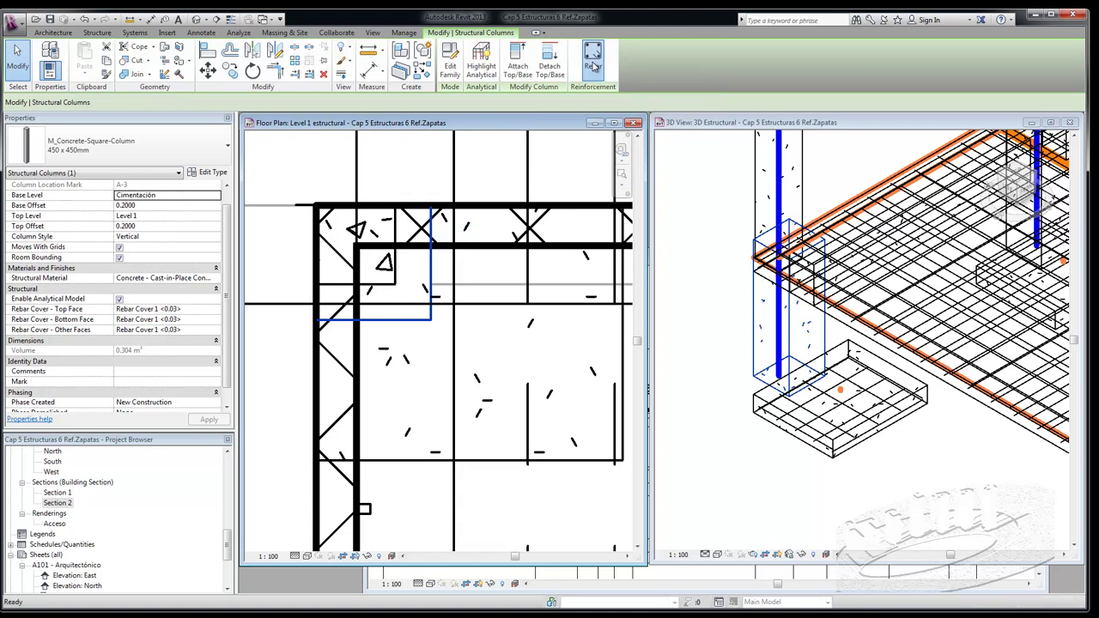
mouse_move(1082, 571)
left_mouse_down()
mouse_move(1088, 476)
mouse_move(1089, 487)
left_mouse_up()
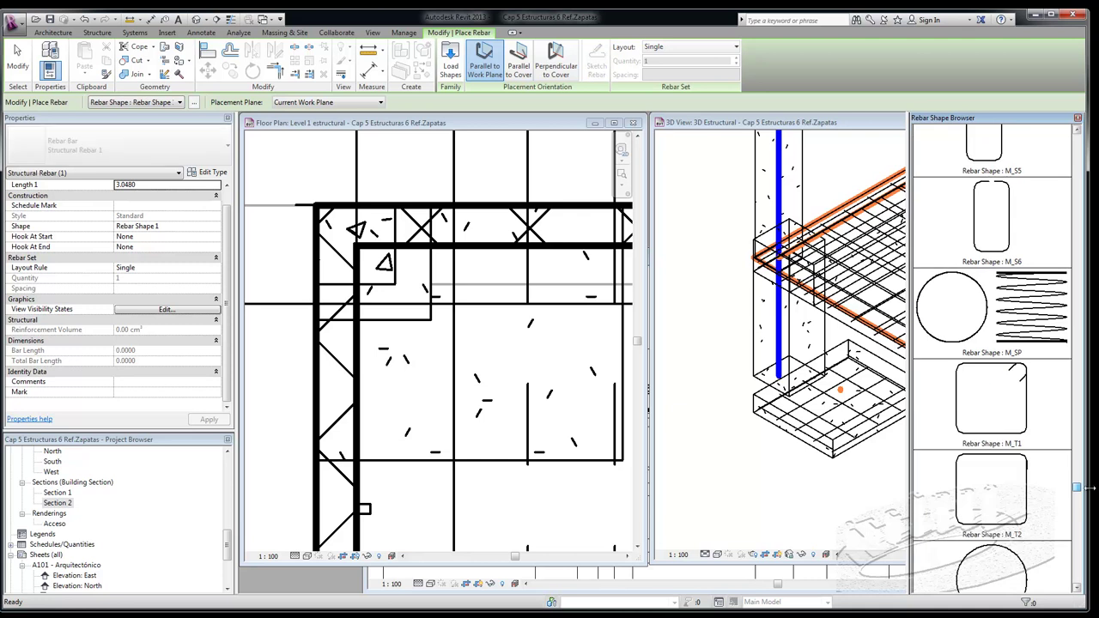
left_click(1028, 435)
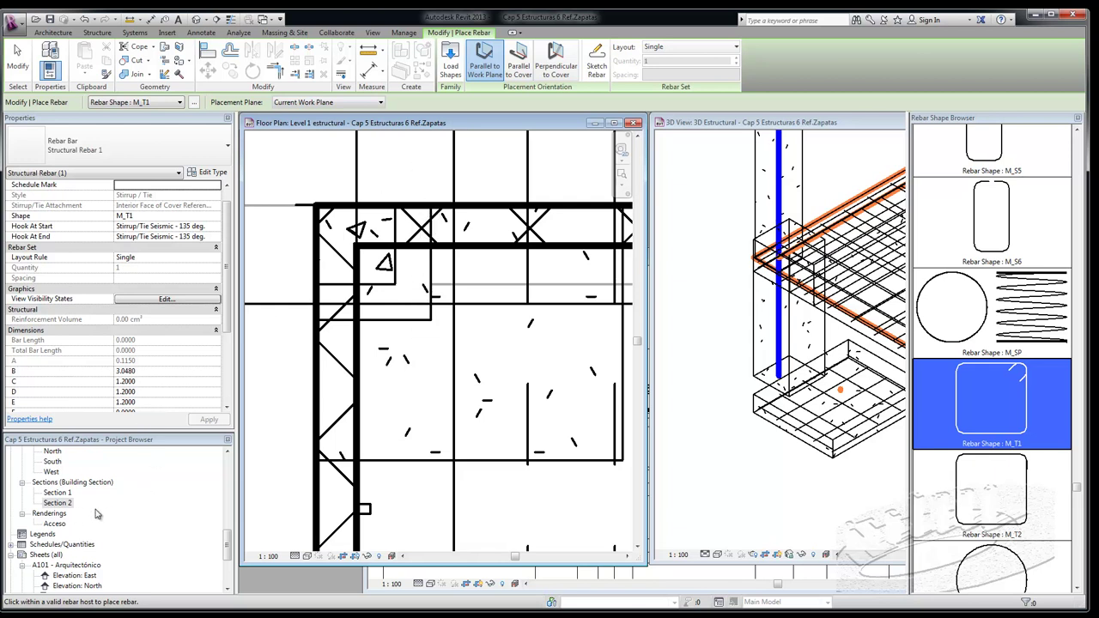
key("Escape")
scroll(146, 515, "up", 5)
- Open the Level 2 and Cimentación floor plans, zoomed to the corner column's foundation
scroll(146, 515, "up", 3)
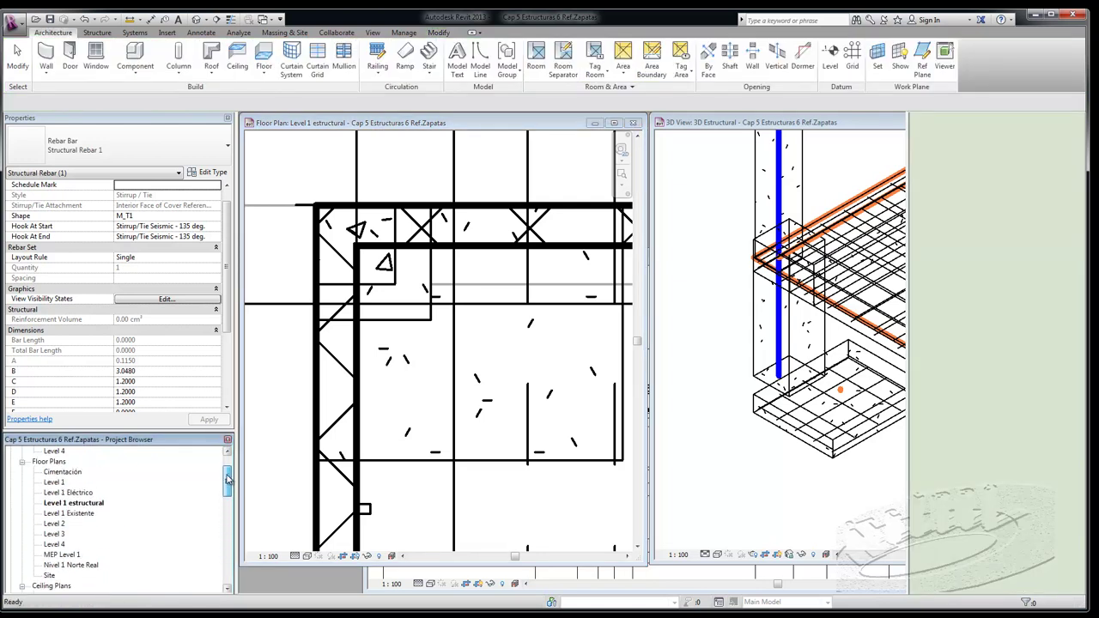
double_click(53, 523)
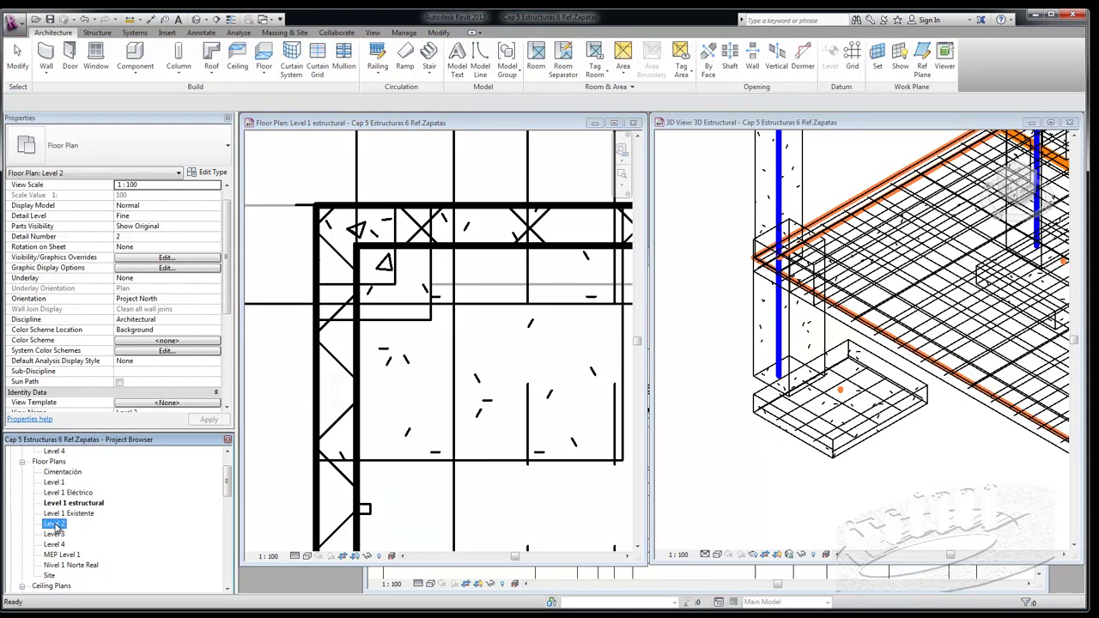
double_click(64, 472)
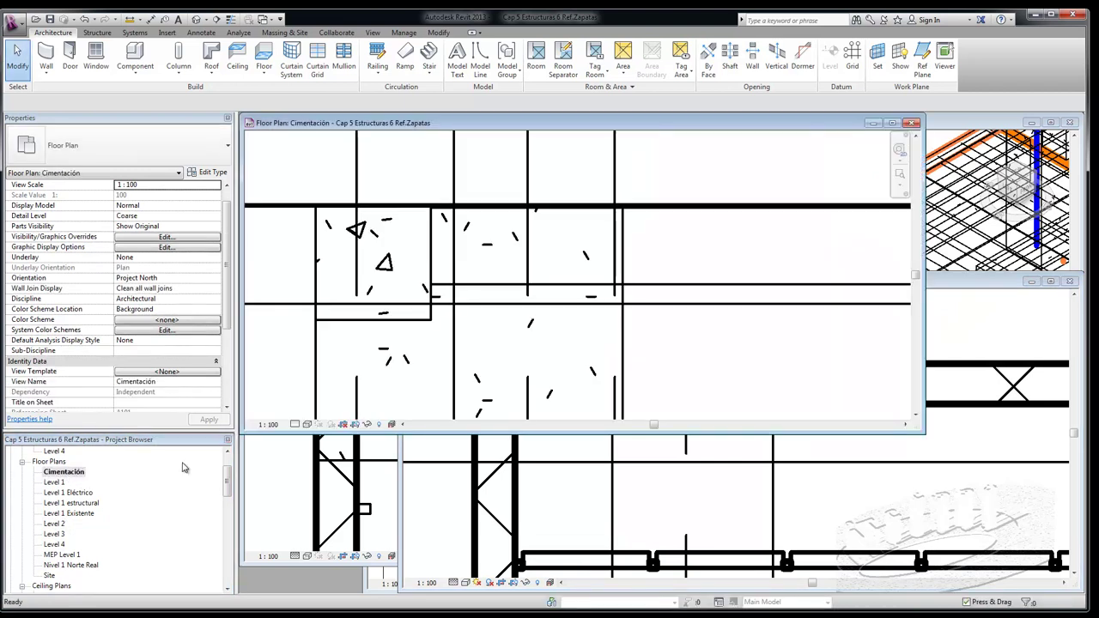
scroll(460, 240, "down", 2)
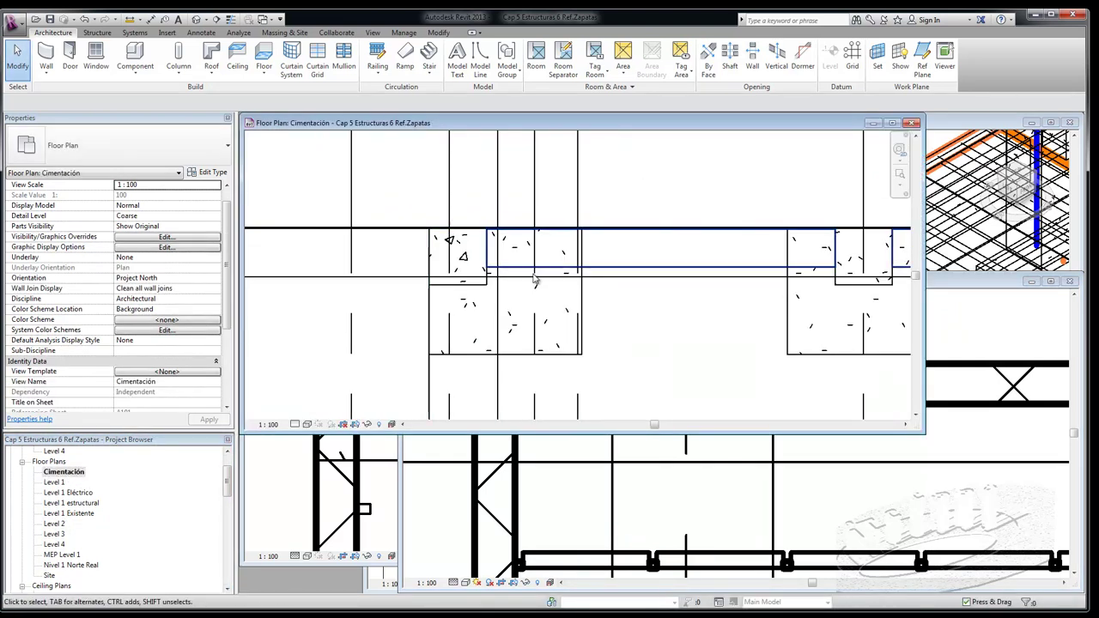
scroll(482, 290, "up", 2)
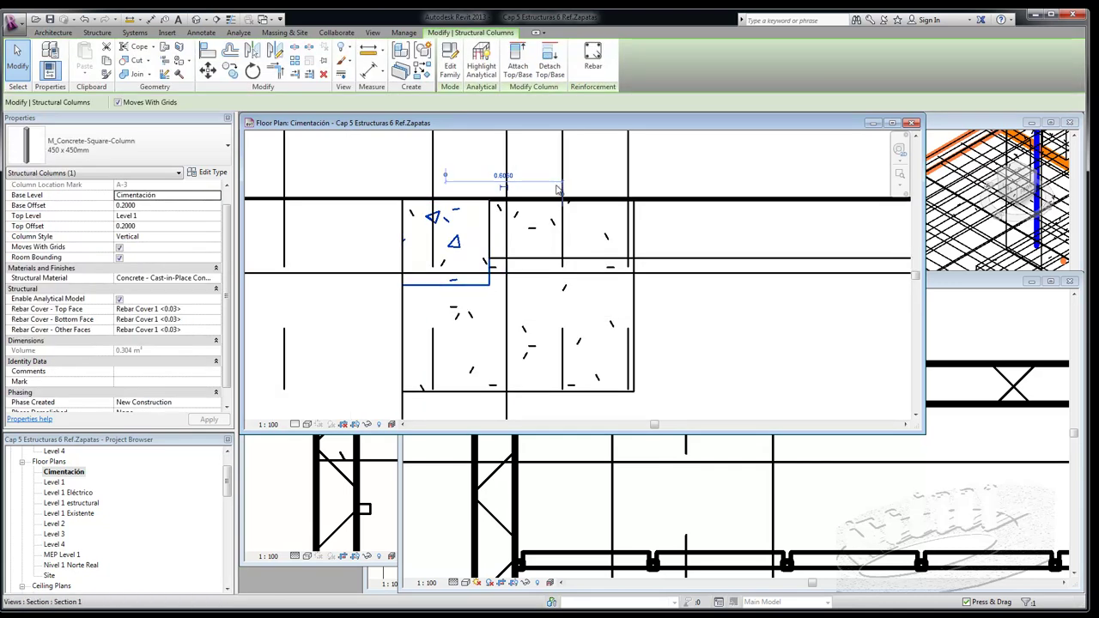
- Place an M_T1 bar with 135° seismic hooks at the column on the current work plane
left_click(593, 60)
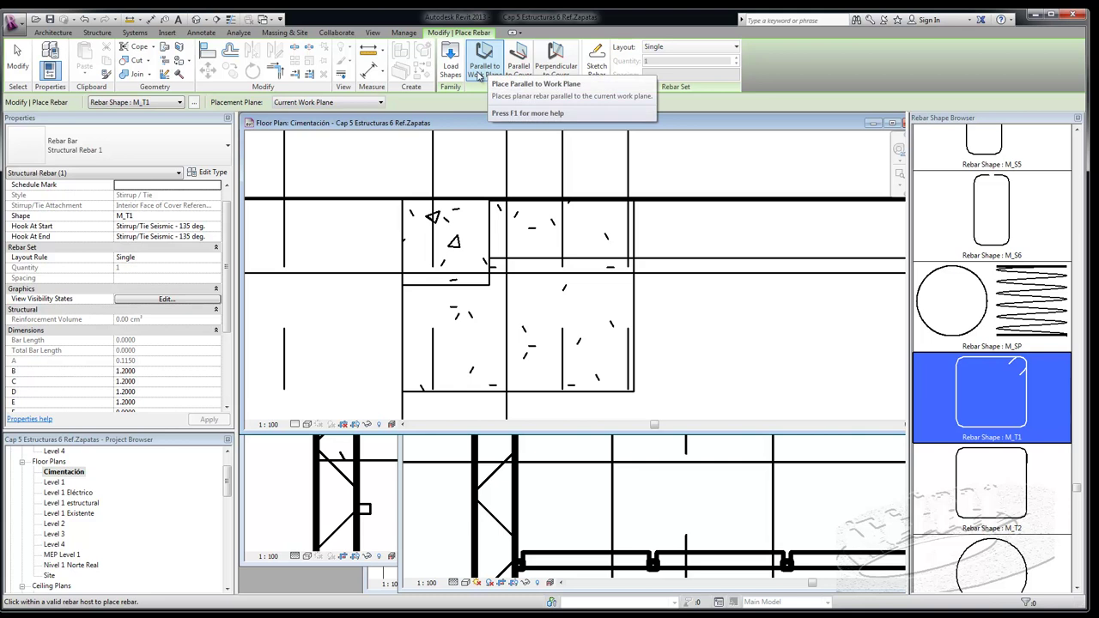
left_click(381, 104)
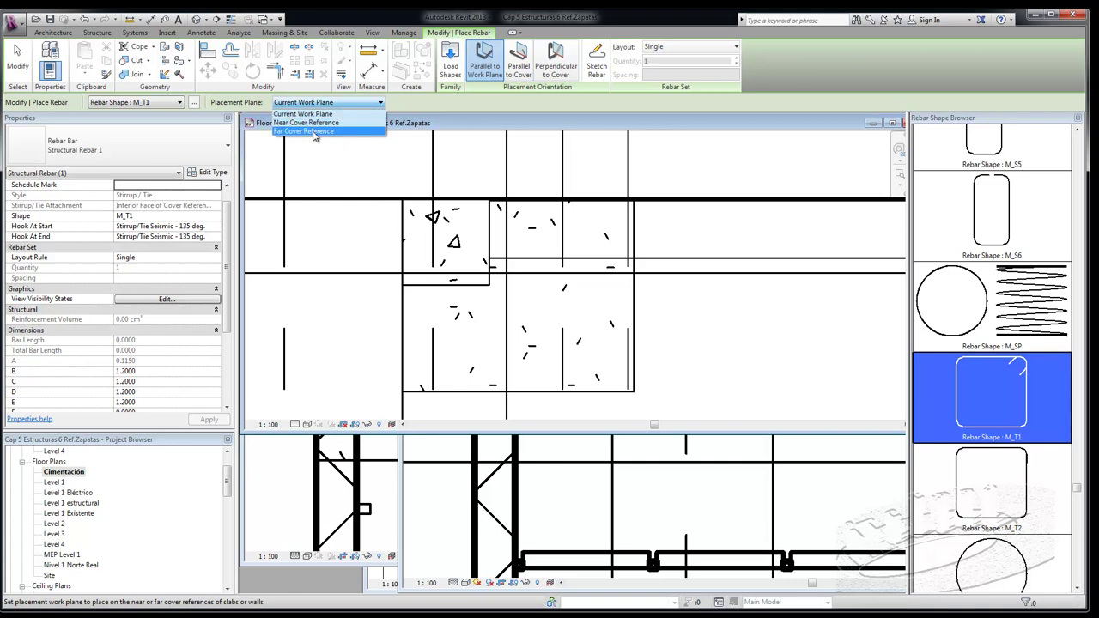
key("Escape")
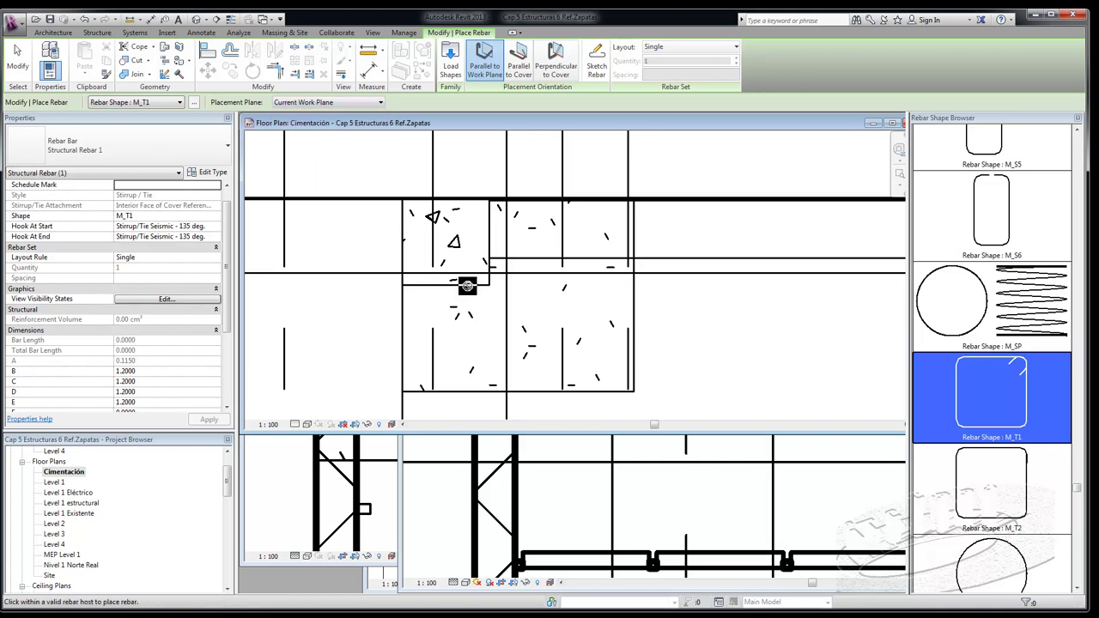
left_click(488, 231)
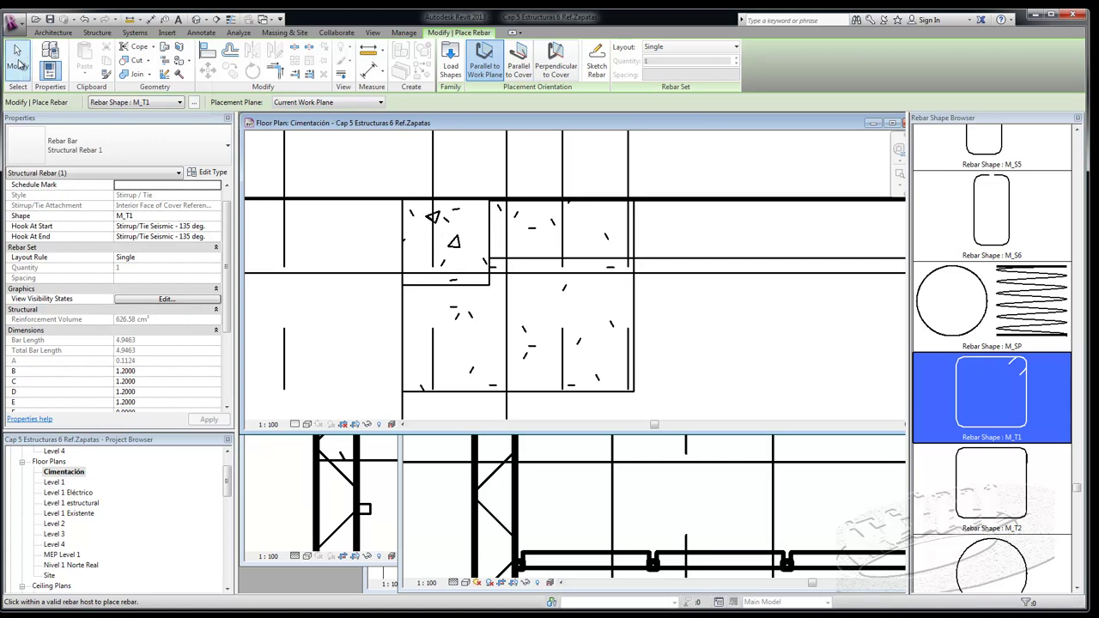
left_click(19, 63)
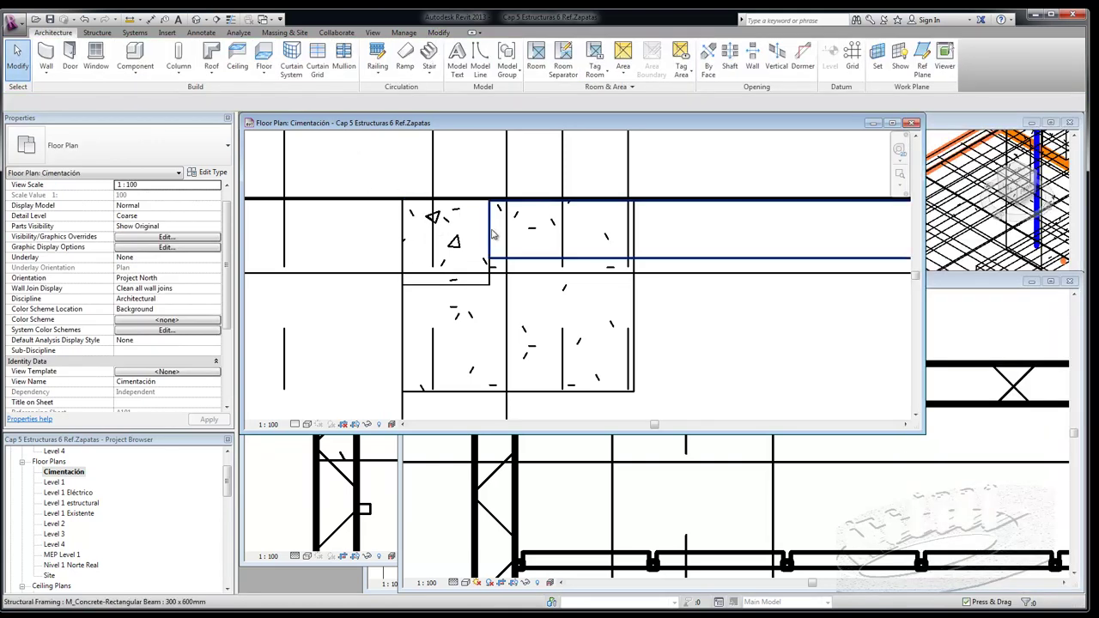
left_click(457, 285)
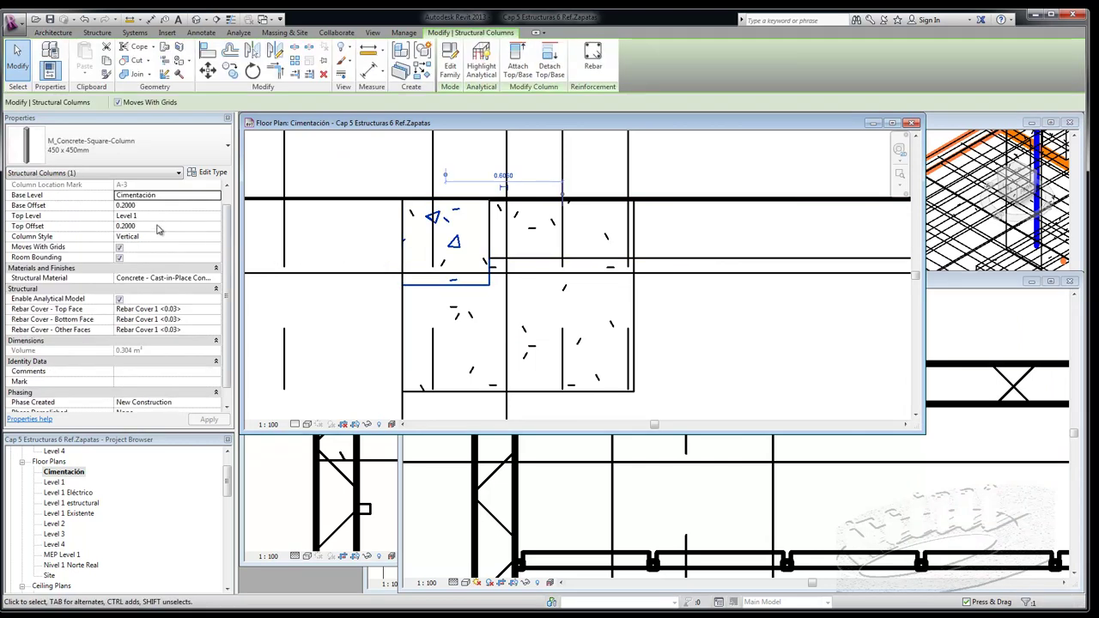
- Give the column a Base Offset of -0.2000 and a Top Offset of 0.2000
left_click(158, 225)
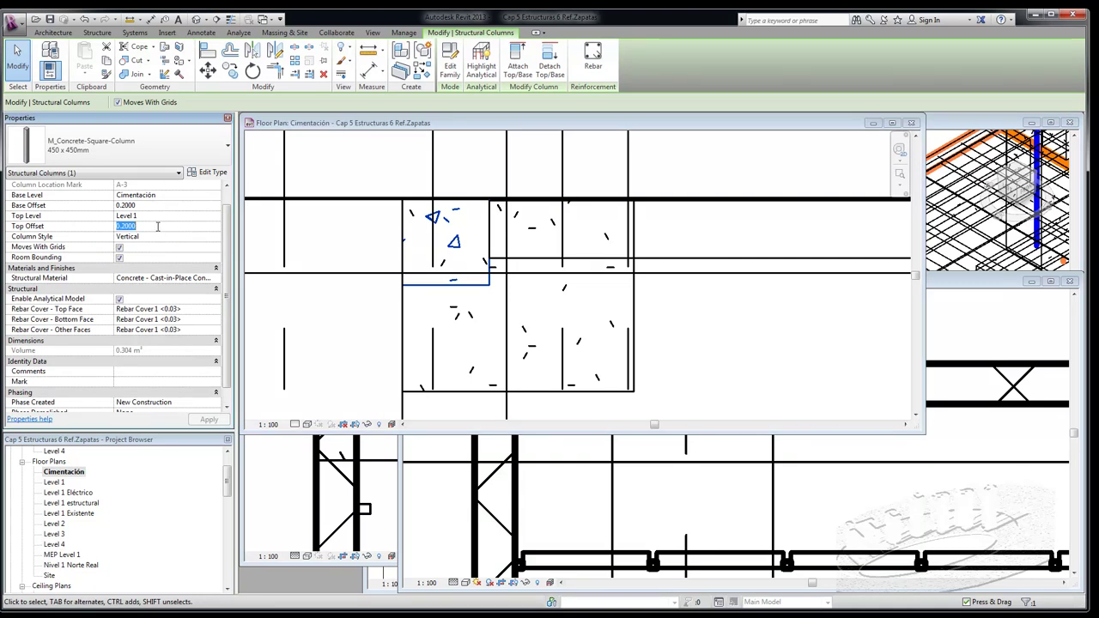
type("2")
key("Return")
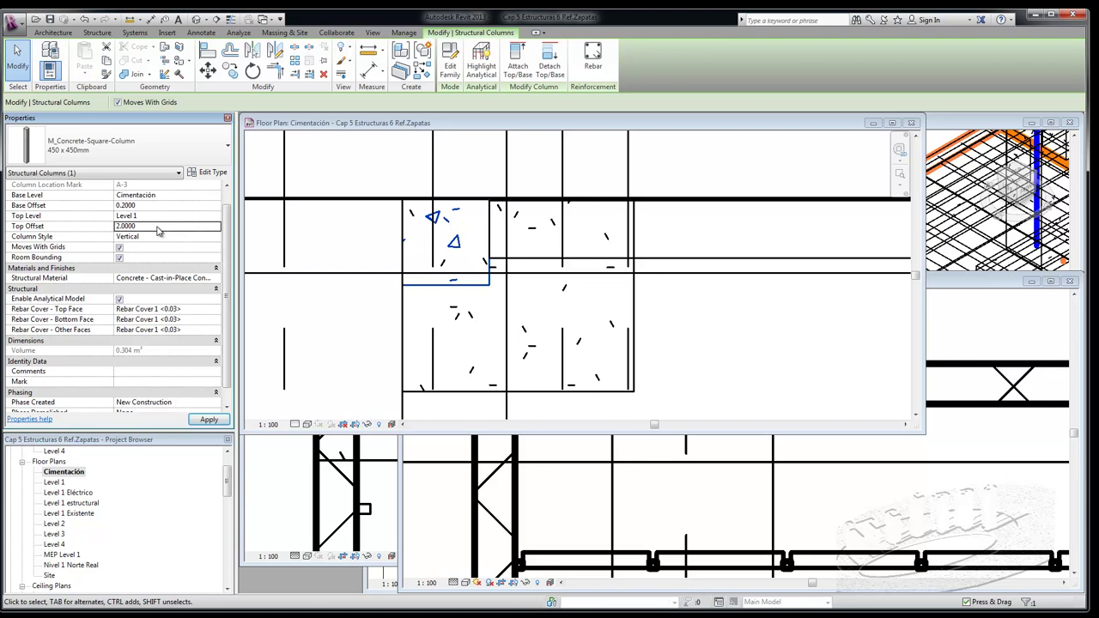
left_click(145, 206)
type("-.2")
left_click(141, 226)
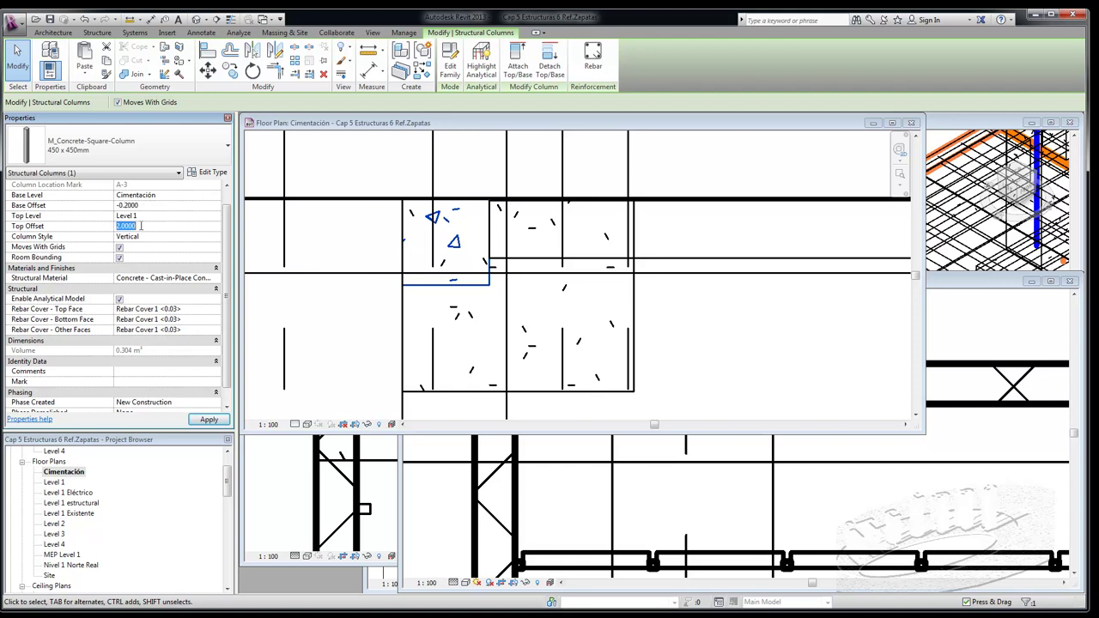
type("-2")
left_click(208, 420)
- Apply the offset changes and close the Level 2 floor plan
left_click(208, 419)
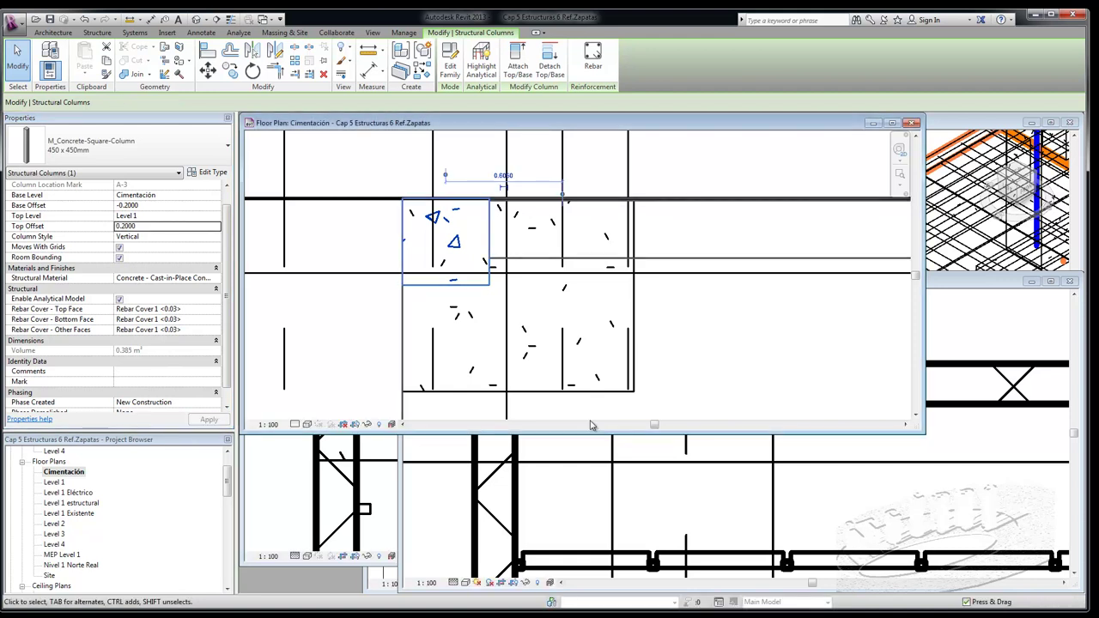
left_click(969, 307)
scroll(805, 324, "up", 2)
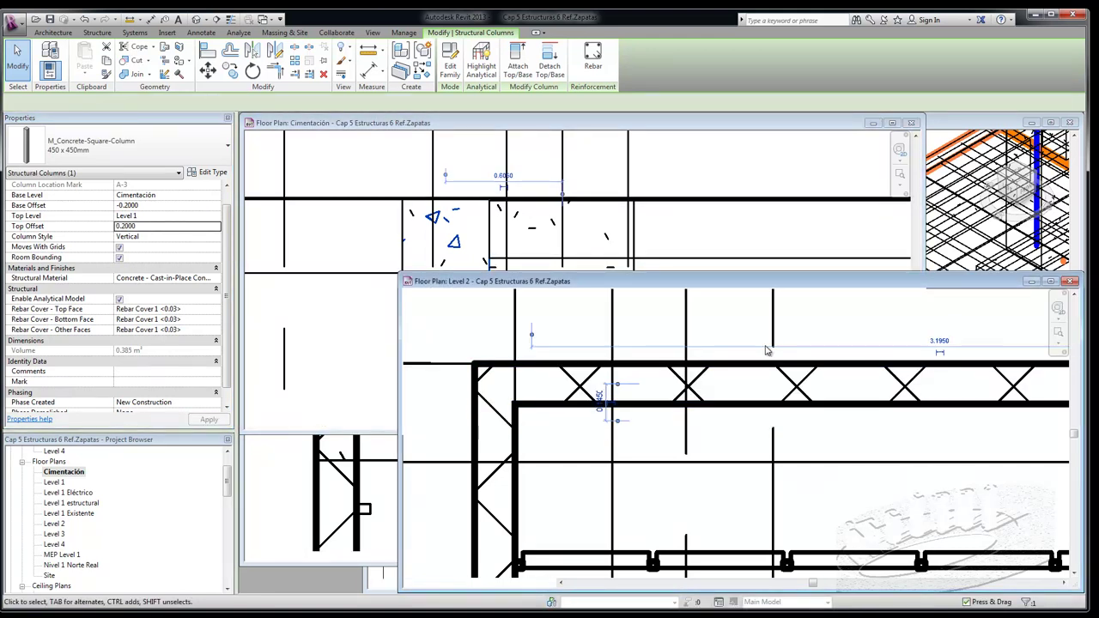
scroll(805, 324, "up", 3)
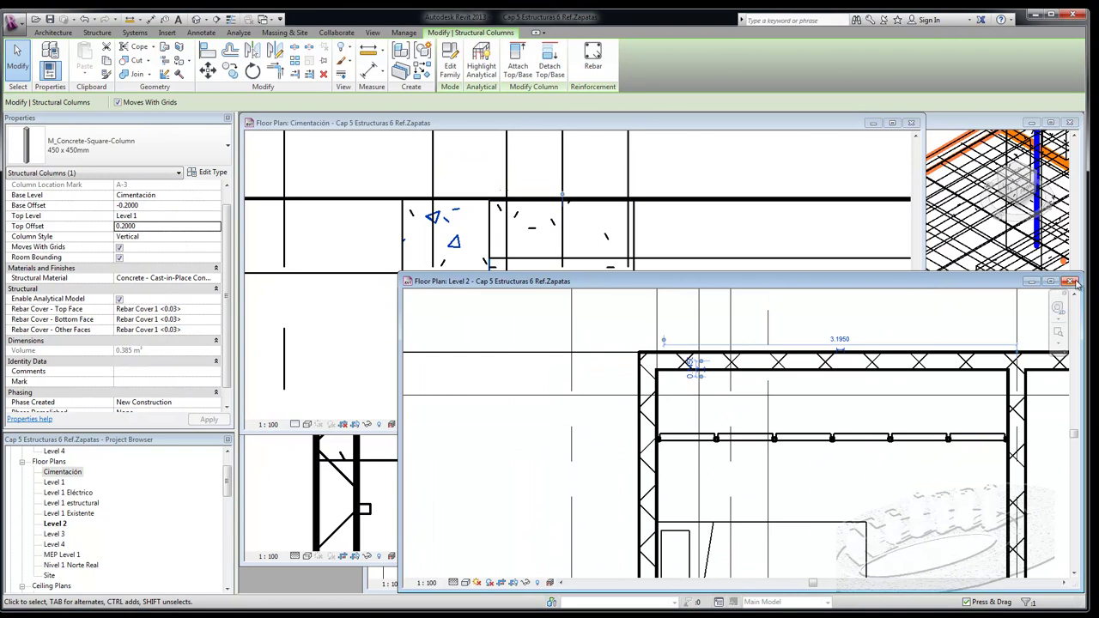
left_click(1070, 282)
- Tile the Cimentación plan and 3D structural view with WT, then bring Cimentación forward
key("w")
key("t")
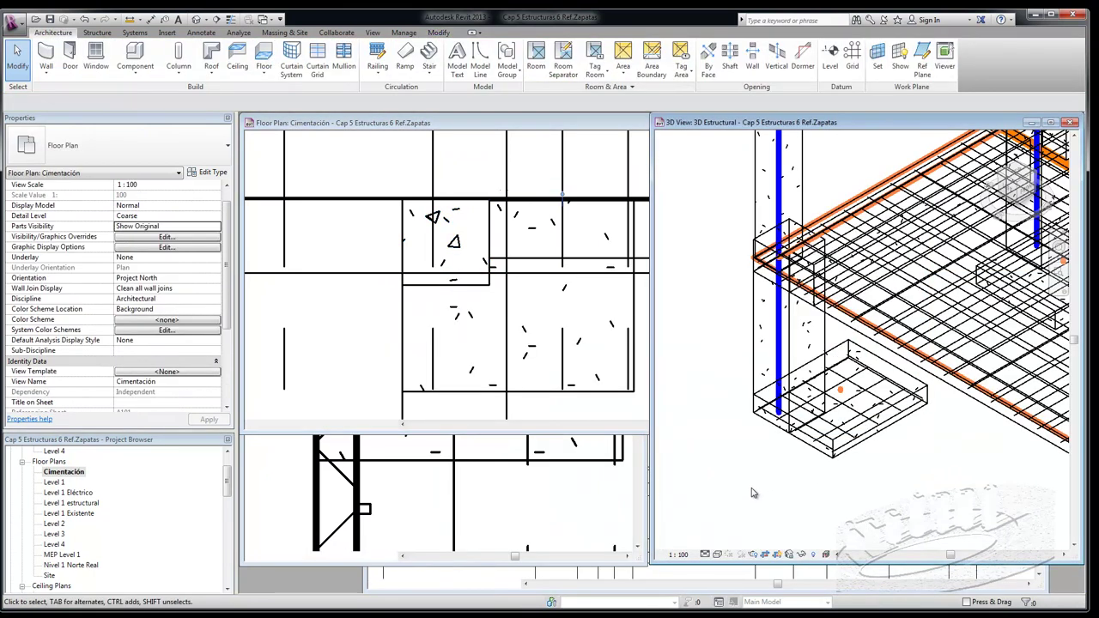
scroll(771, 397, "up", 3)
scroll(770, 397, "up", 2)
scroll(770, 398, "up", 1)
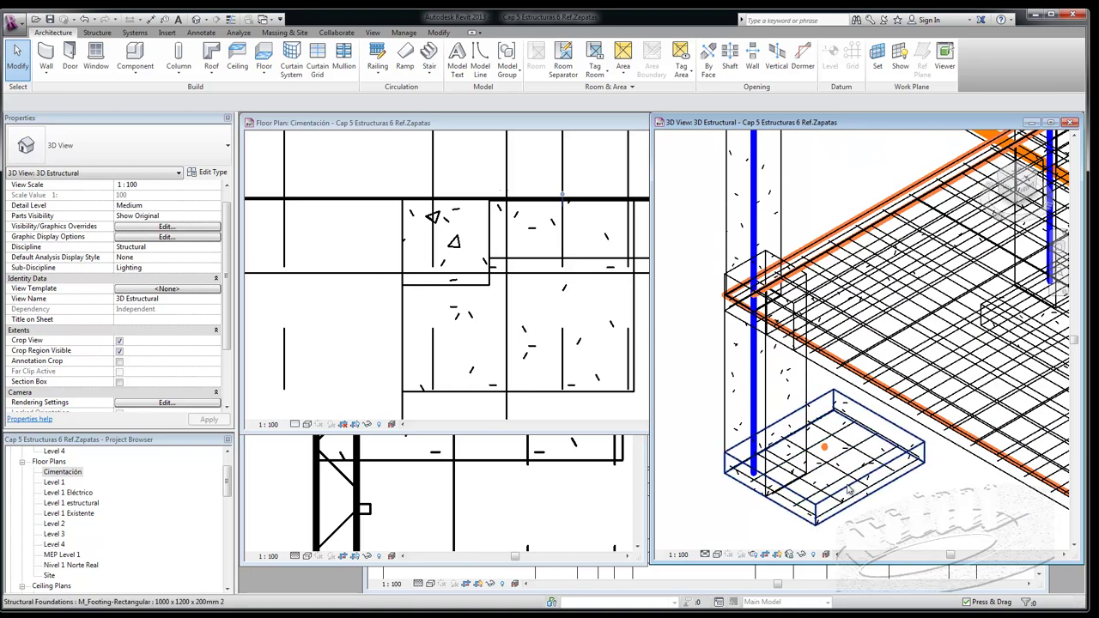
scroll(849, 490, "down", 1)
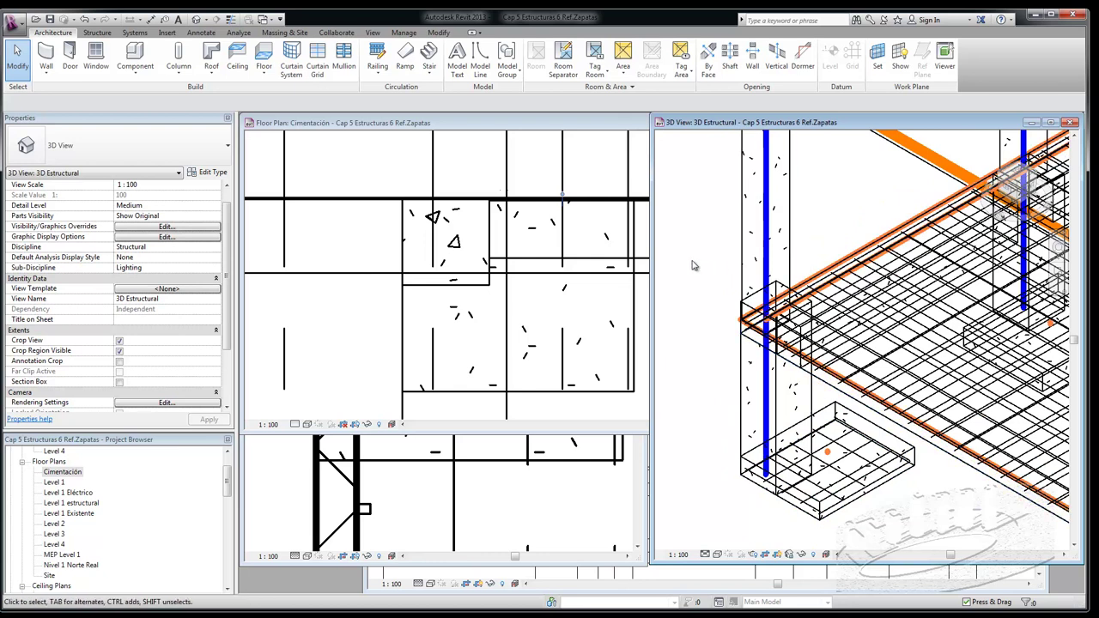
left_click(384, 152)
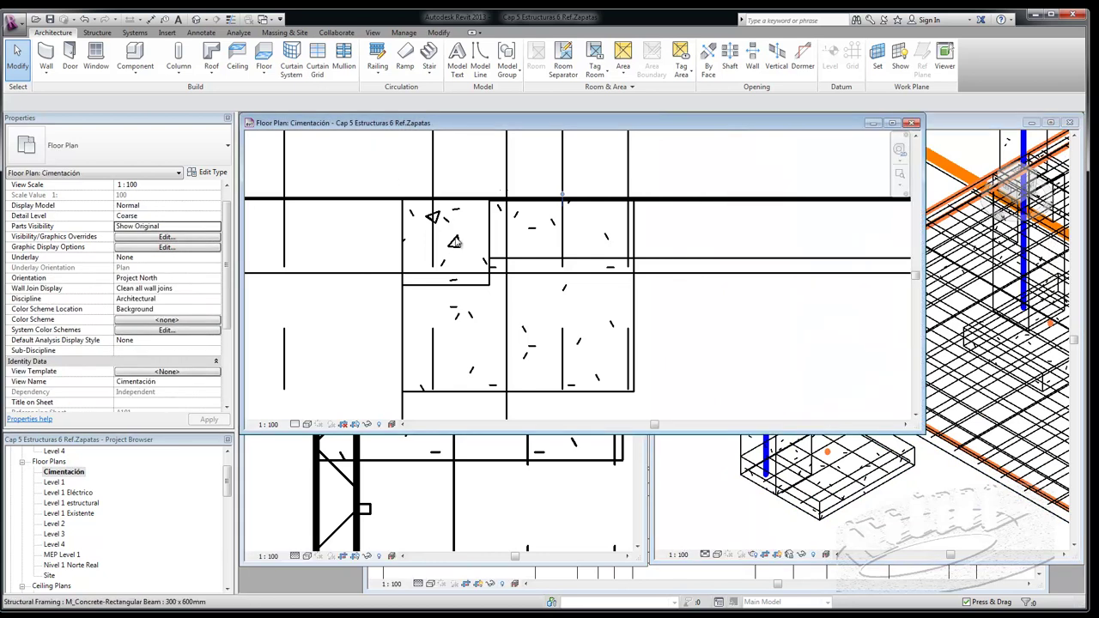
- Place an M_T1 stirrup in the corner column using Maximum Spacing 0.1000, giving 20 bars
left_click(475, 292)
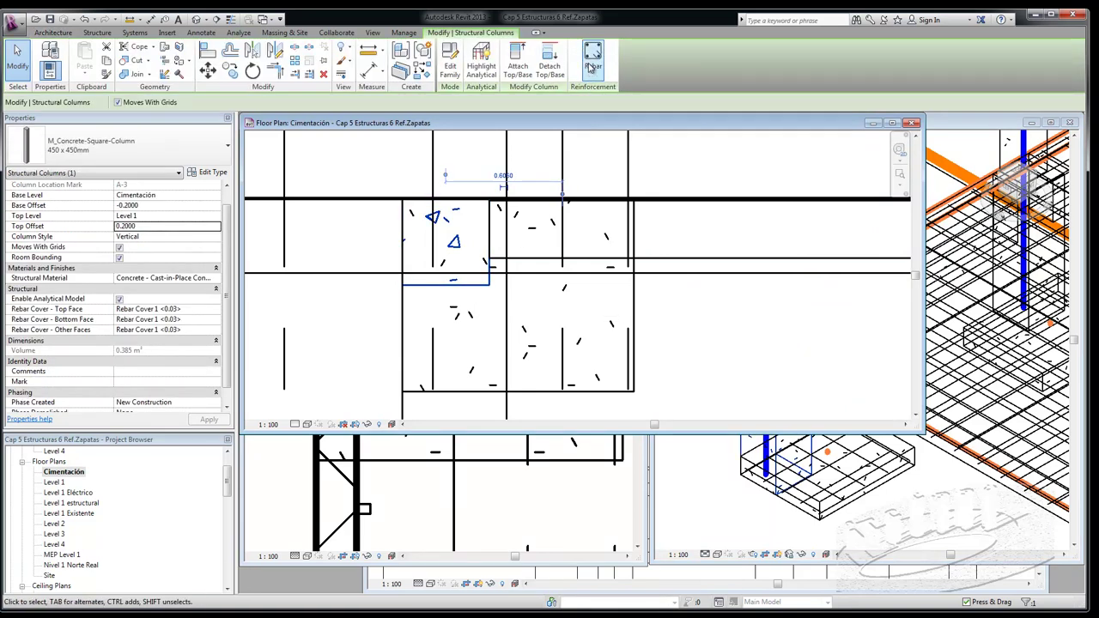
left_click(590, 69)
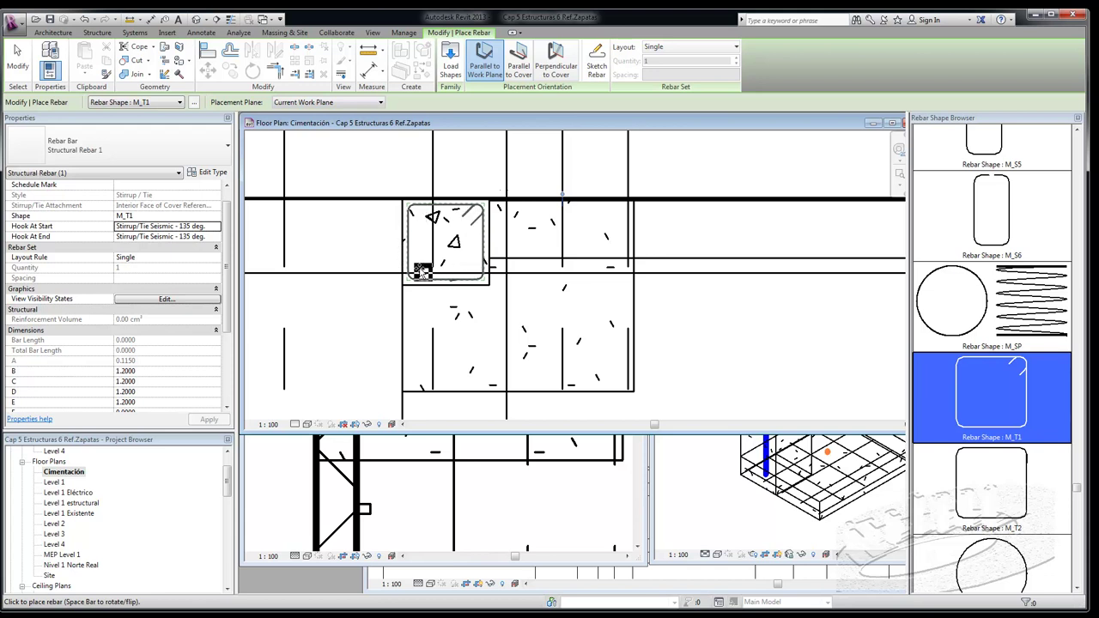
left_click(421, 268)
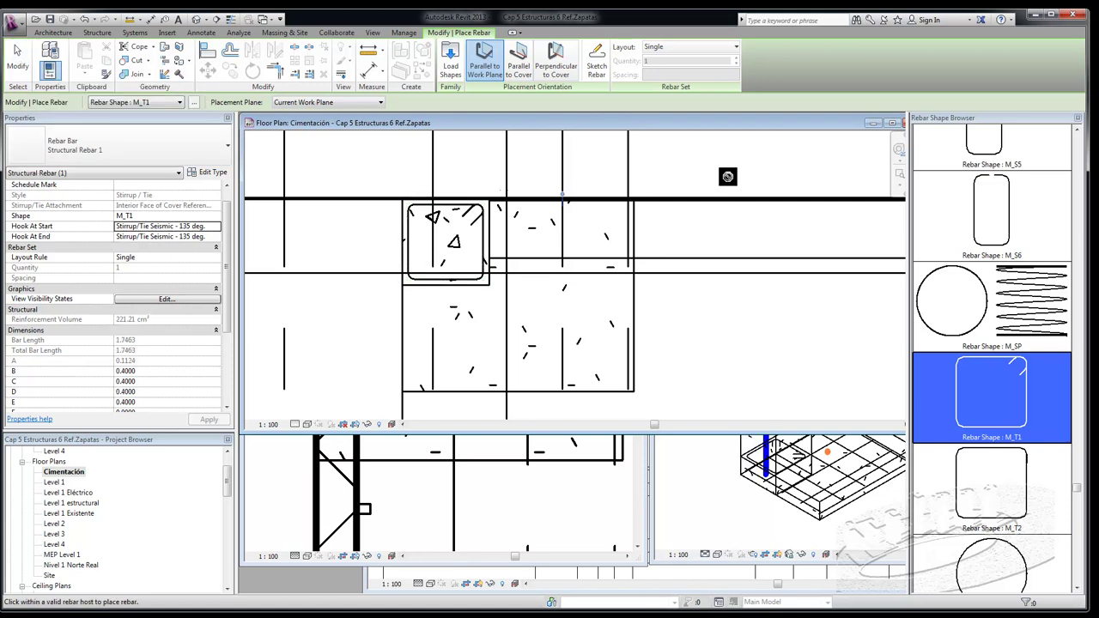
left_click(737, 47)
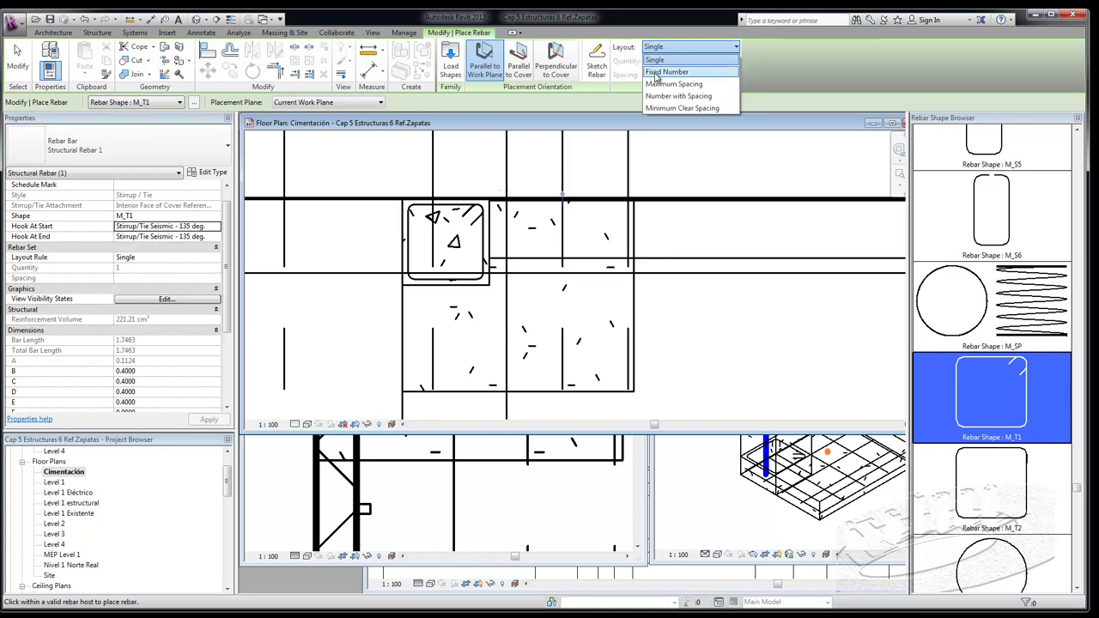
left_click(662, 85)
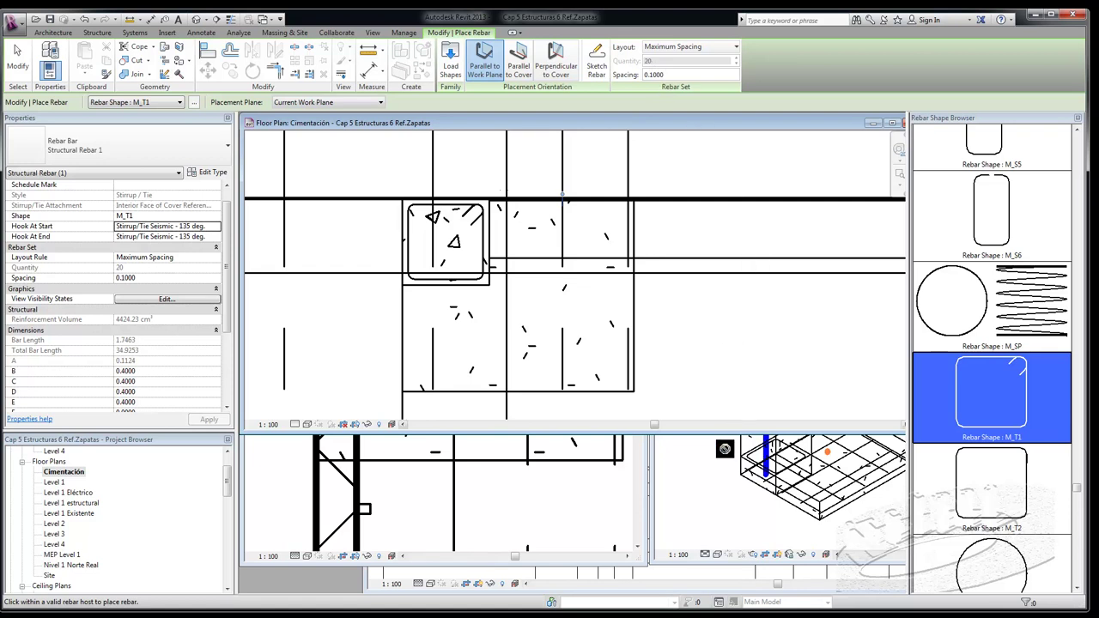
- Finish placing the M_T1 stirrup and make it a maximum-spacing rebar set
key("Escape")
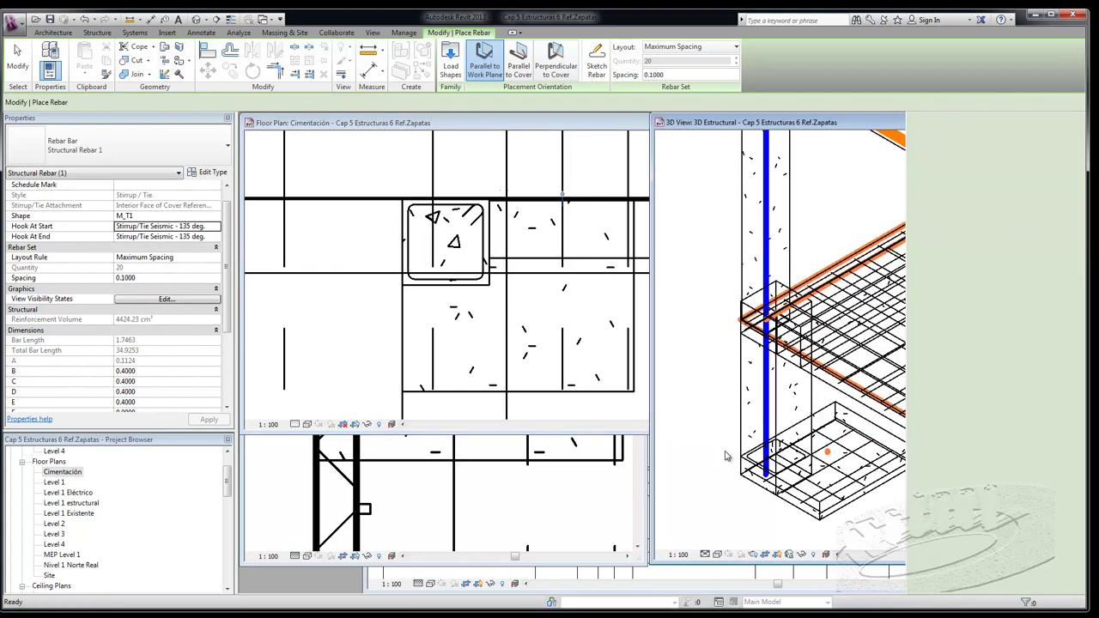
left_click(485, 243)
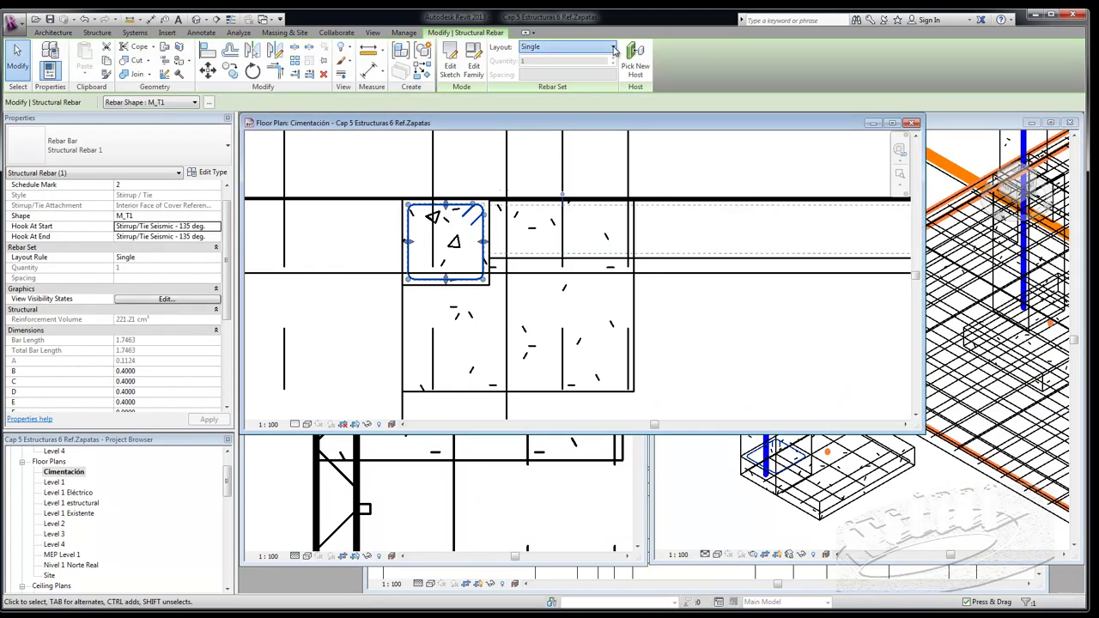
left_click(601, 48)
left_click(554, 85)
left_click(496, 144)
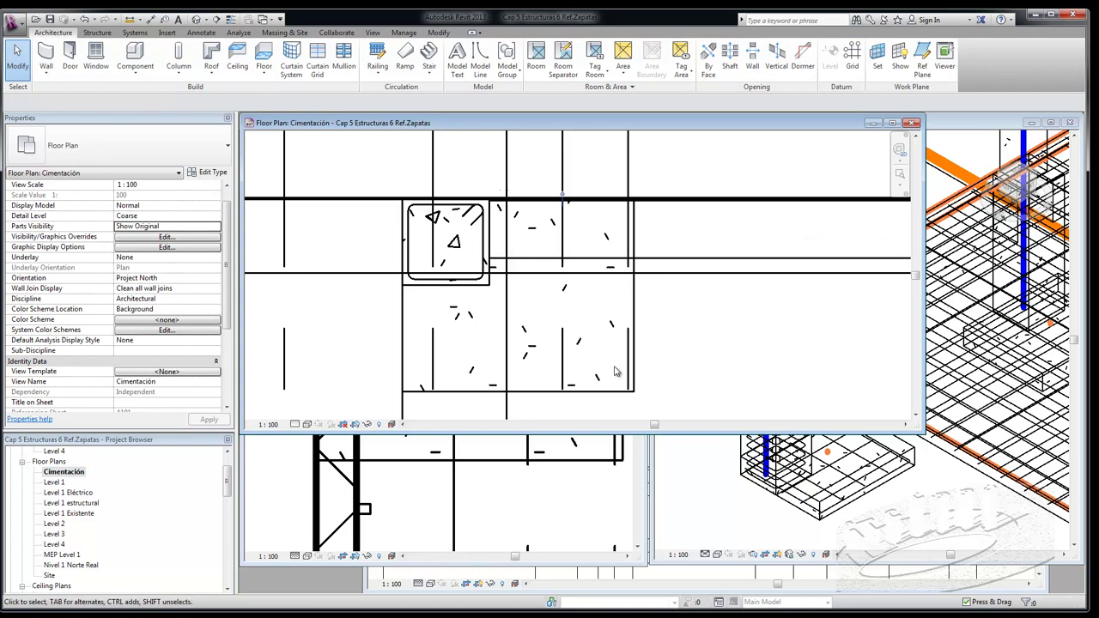
- Zoom into the 3D structural view and select the 450 x 450mm concrete column
left_click(723, 481)
scroll(810, 402, "up", 2)
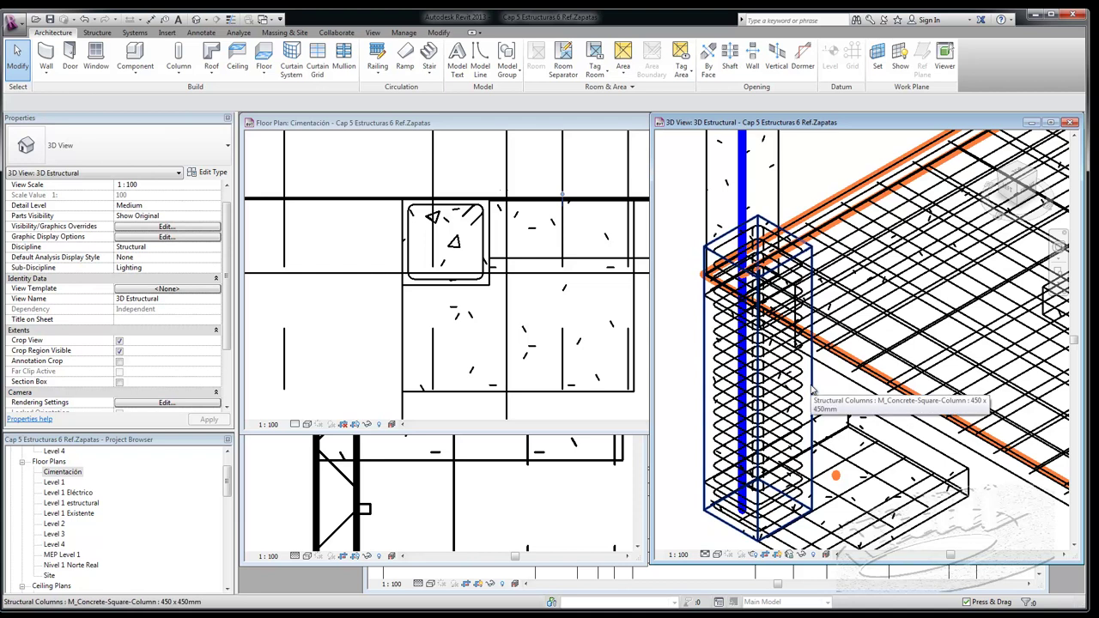
left_click(811, 391)
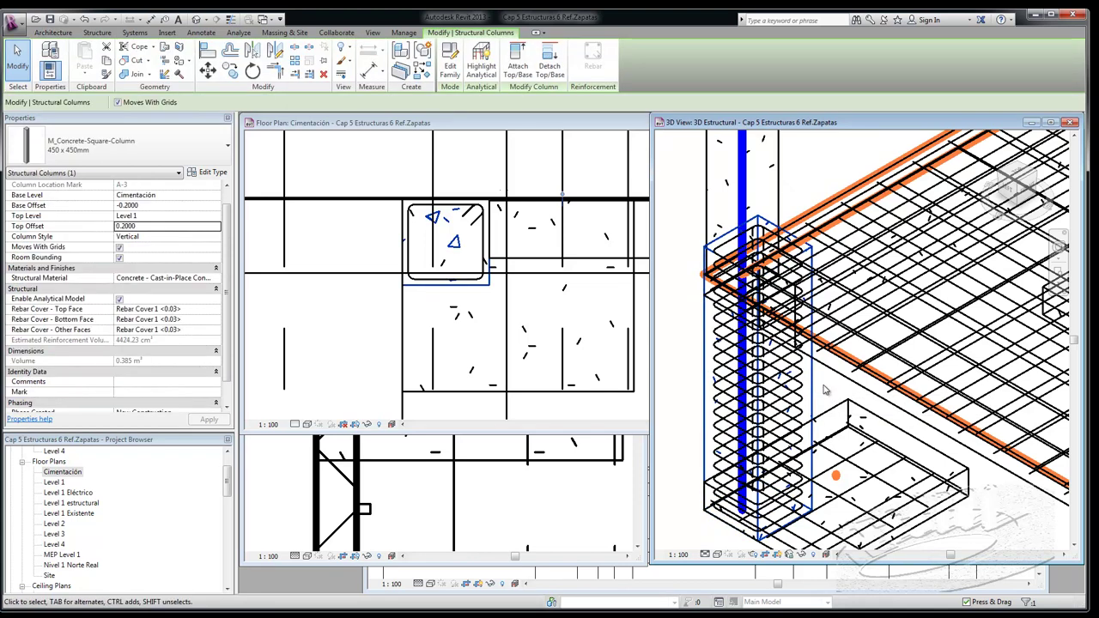
- Set the 450 x 450mm column's Base Offset and Top Offset to 0 and apply
left_click(198, 206)
type("0.0000")
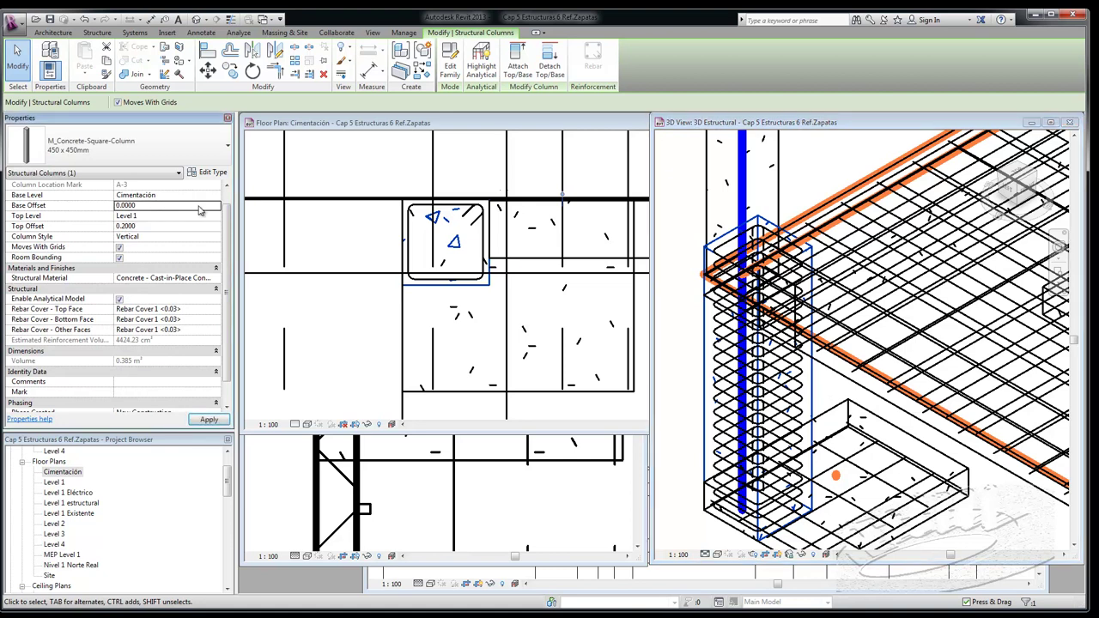
left_click(193, 227)
type("0")
left_click(208, 420)
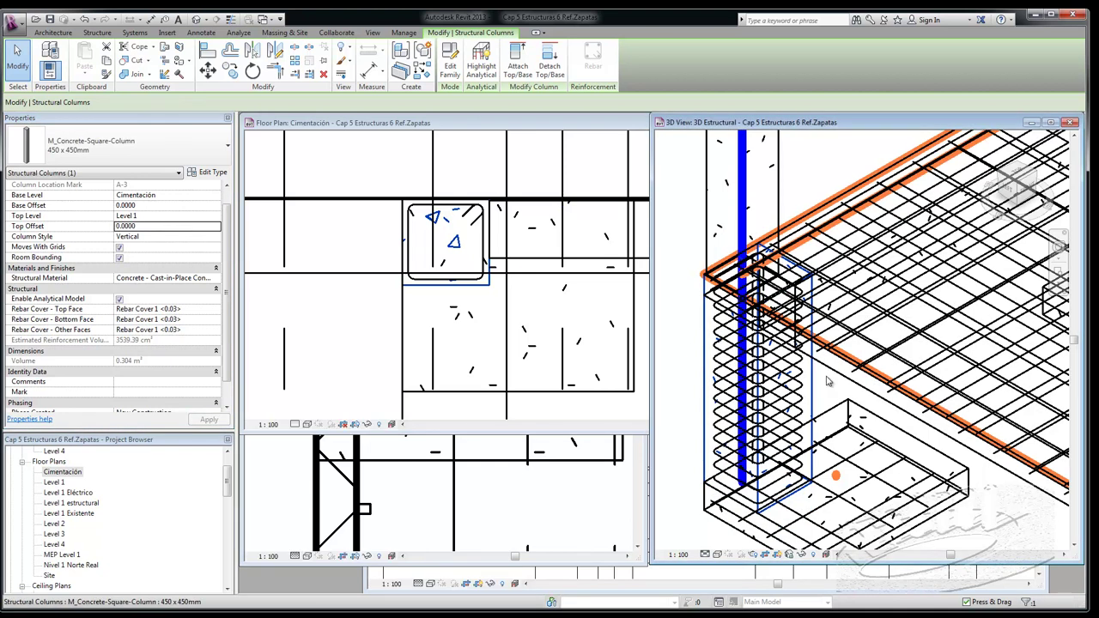
- Deselect the column, zoom out the 3D view and bring the Cimentación plan forward
left_click(827, 389)
scroll(773, 343, "down", 2)
scroll(755, 361, "down", 2)
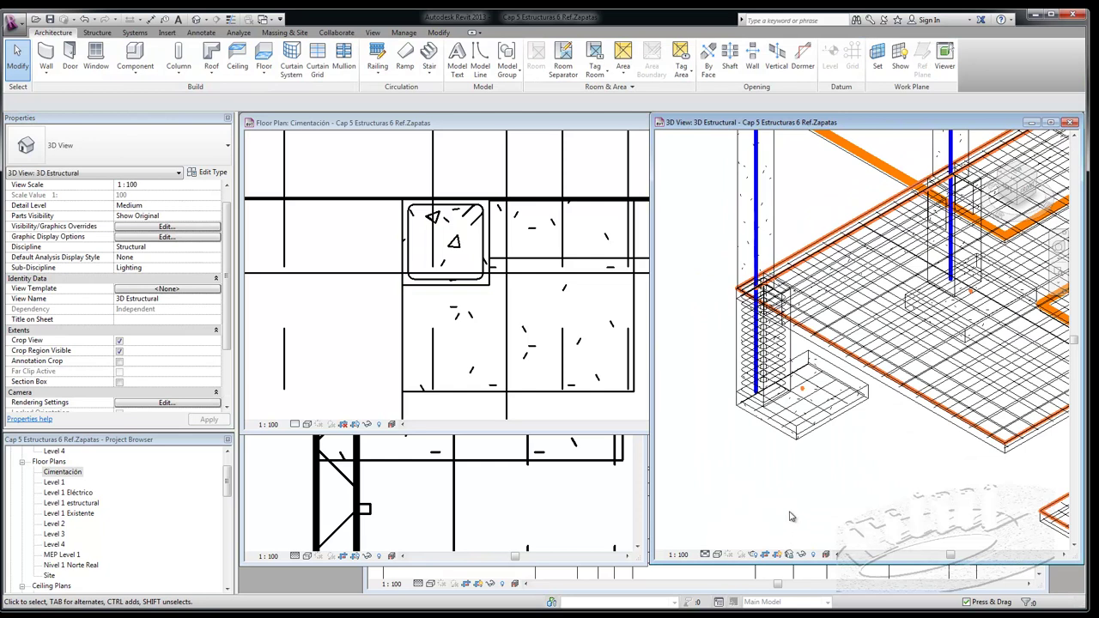
scroll(728, 472, "down", 2)
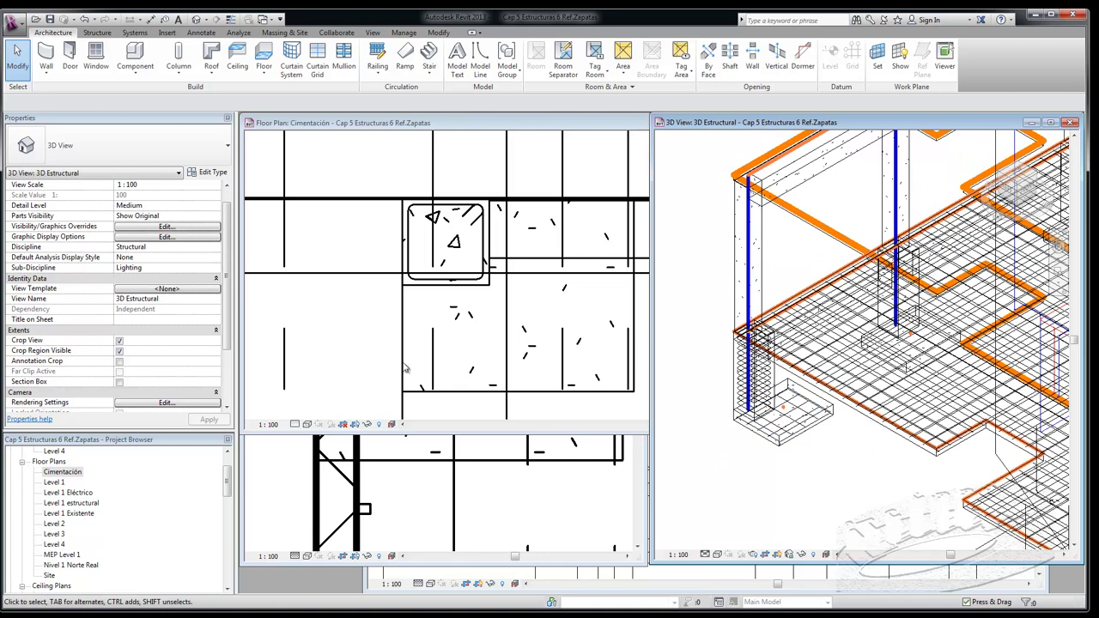
left_click(350, 325)
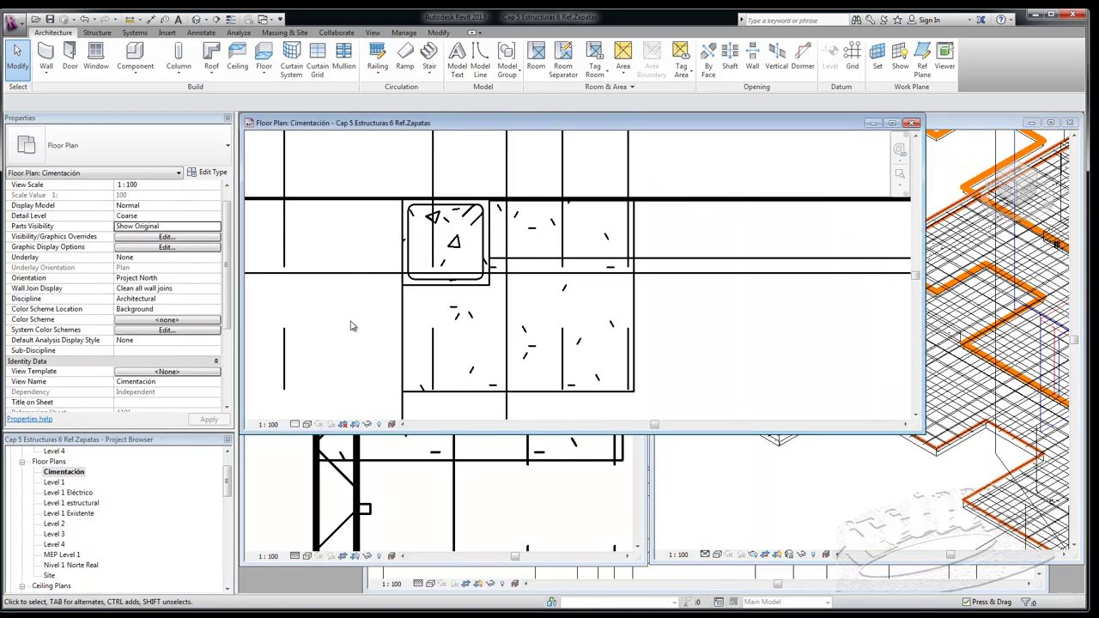
- In the Level 1 plan, give the 300 x 300mm corner column Base Offset -0.5 and Top Offset 1
double_click(55, 482)
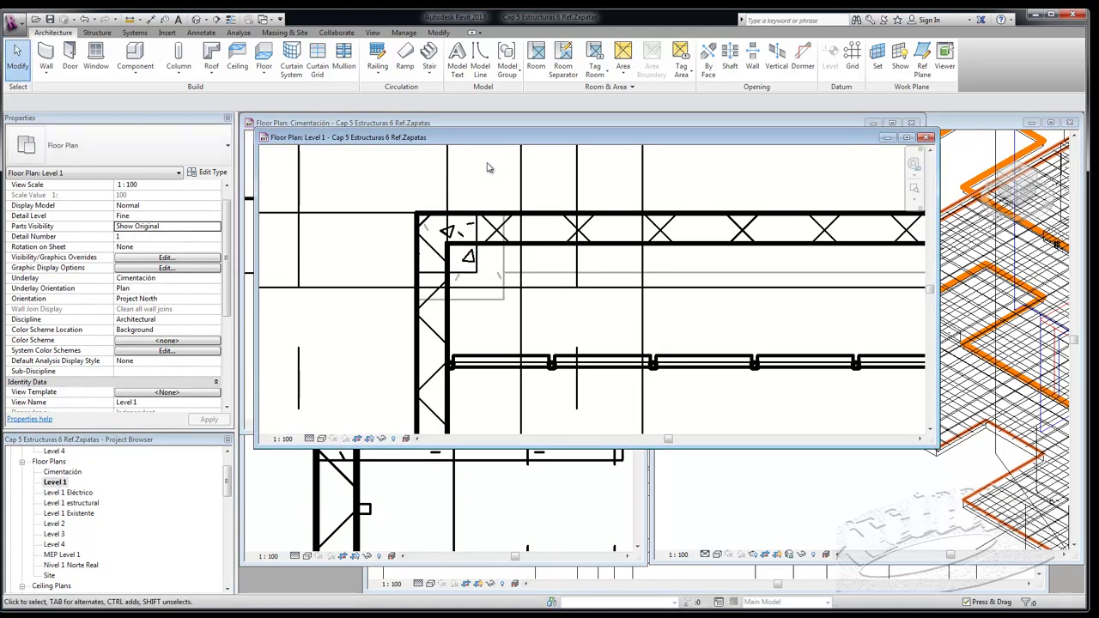
left_click(475, 257)
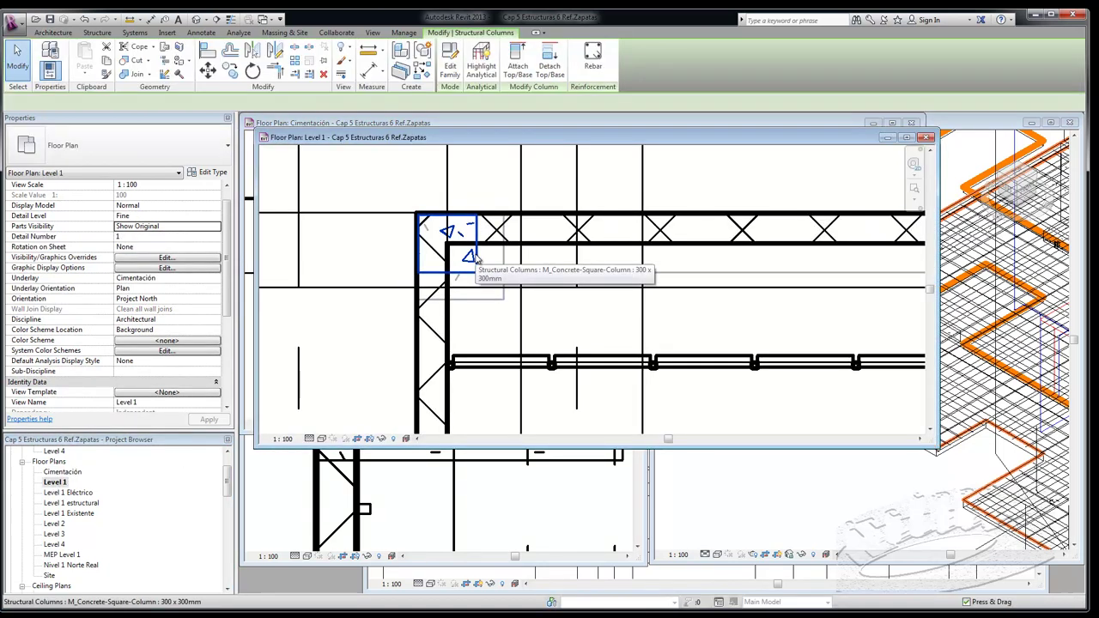
left_click(155, 206)
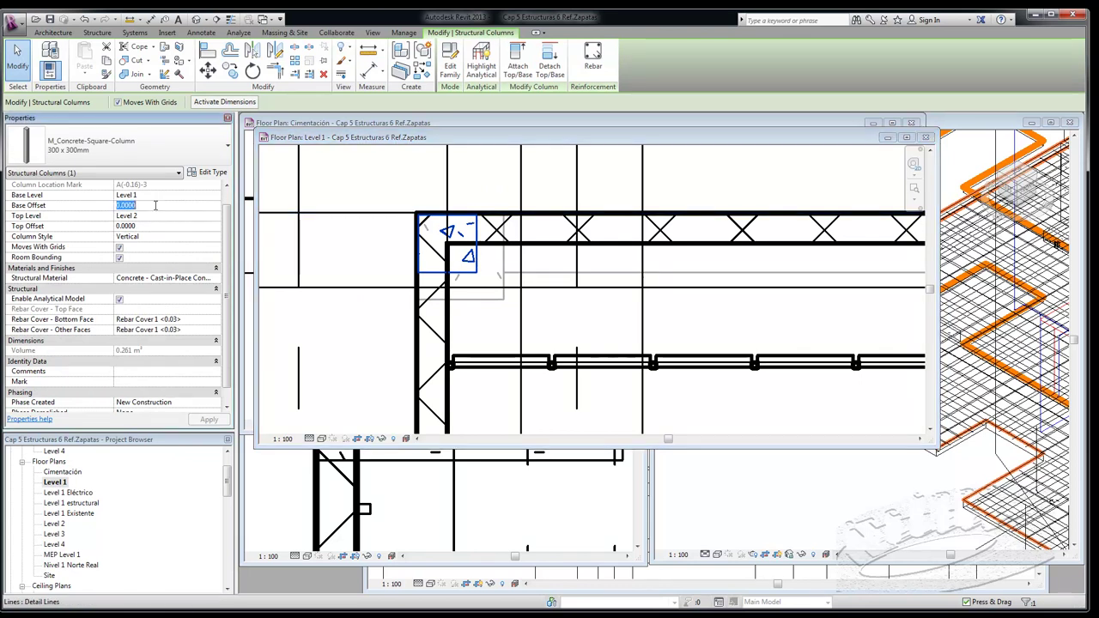
type("-.5")
key("Return")
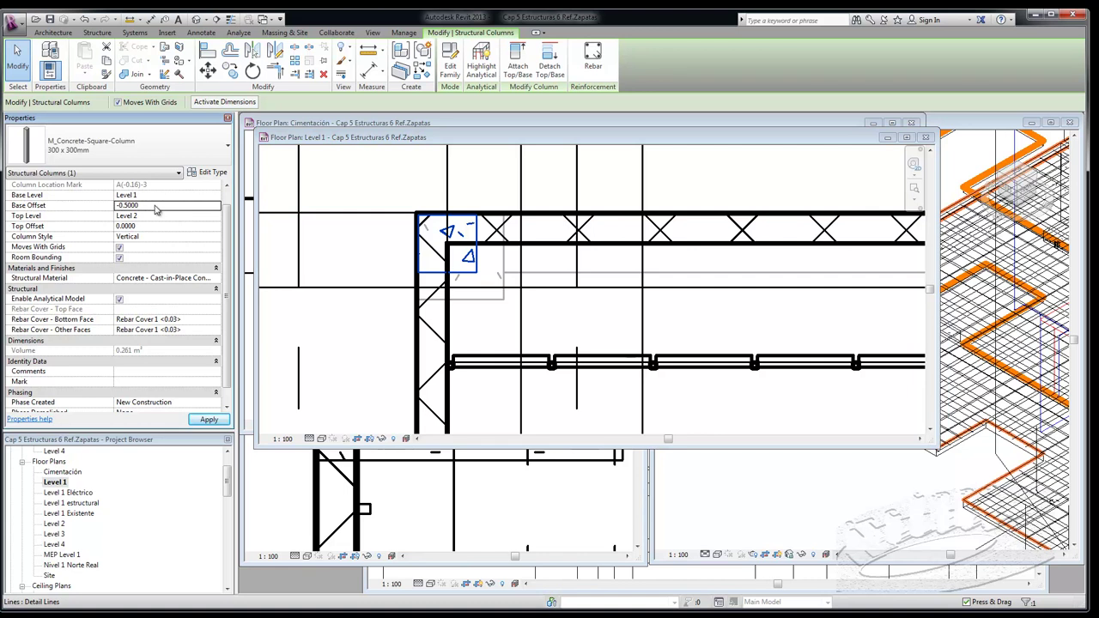
left_click(148, 225)
type("1")
key("Return")
left_click(209, 420)
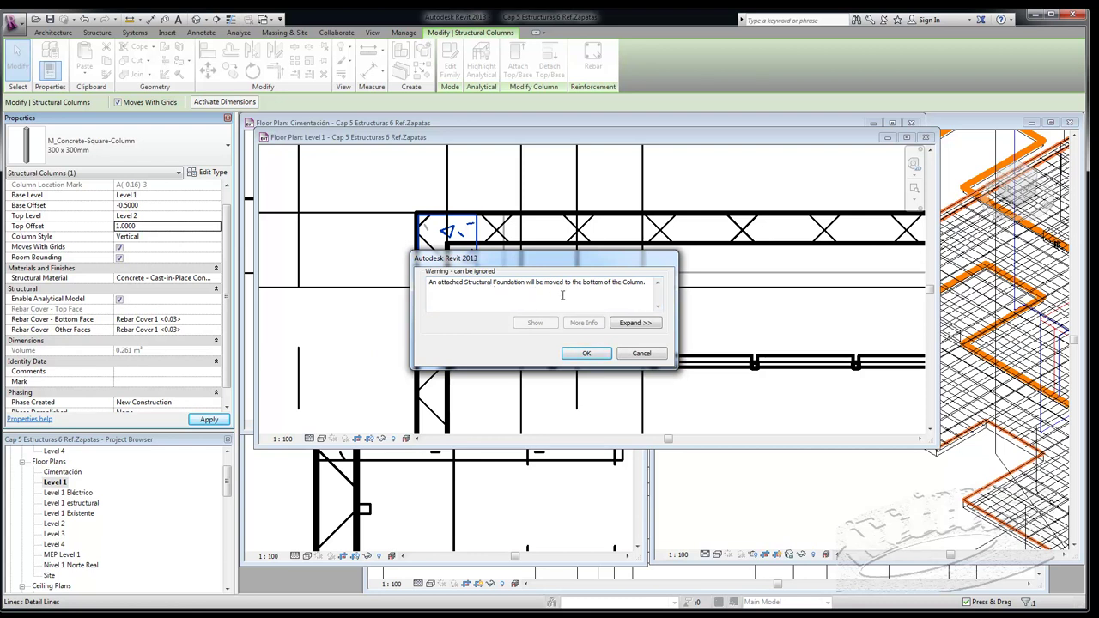
left_click(584, 353)
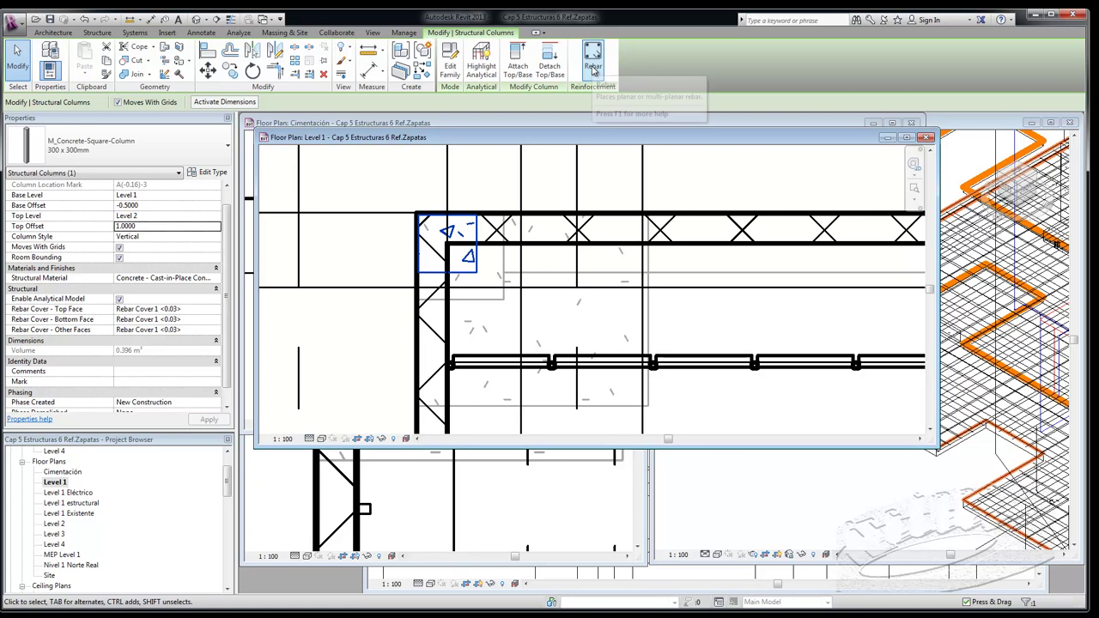
left_click(592, 68)
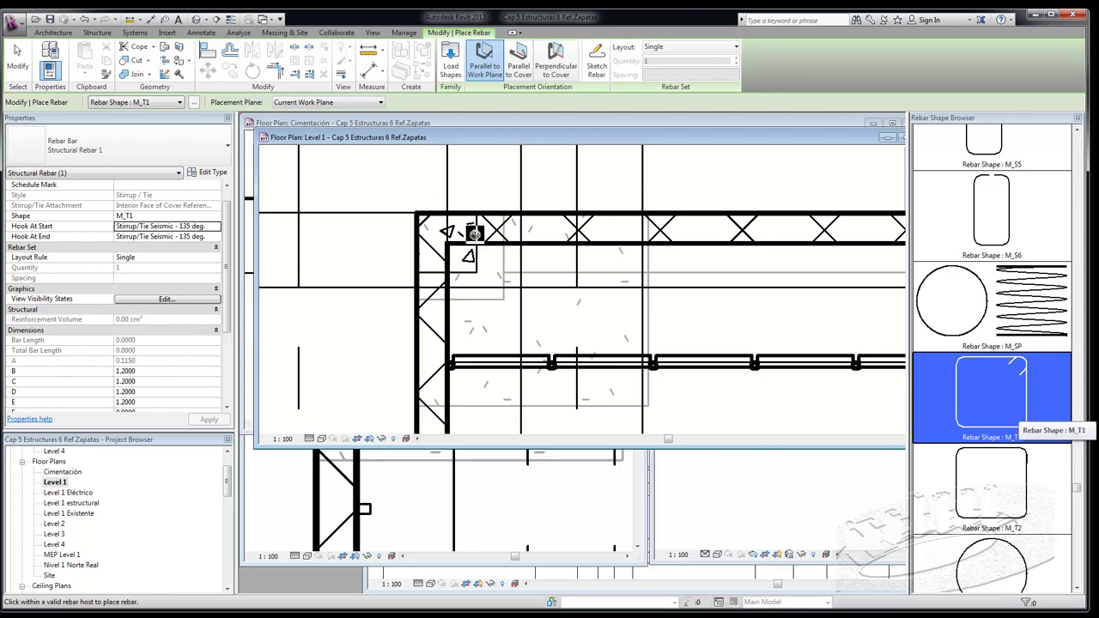
key("Escape")
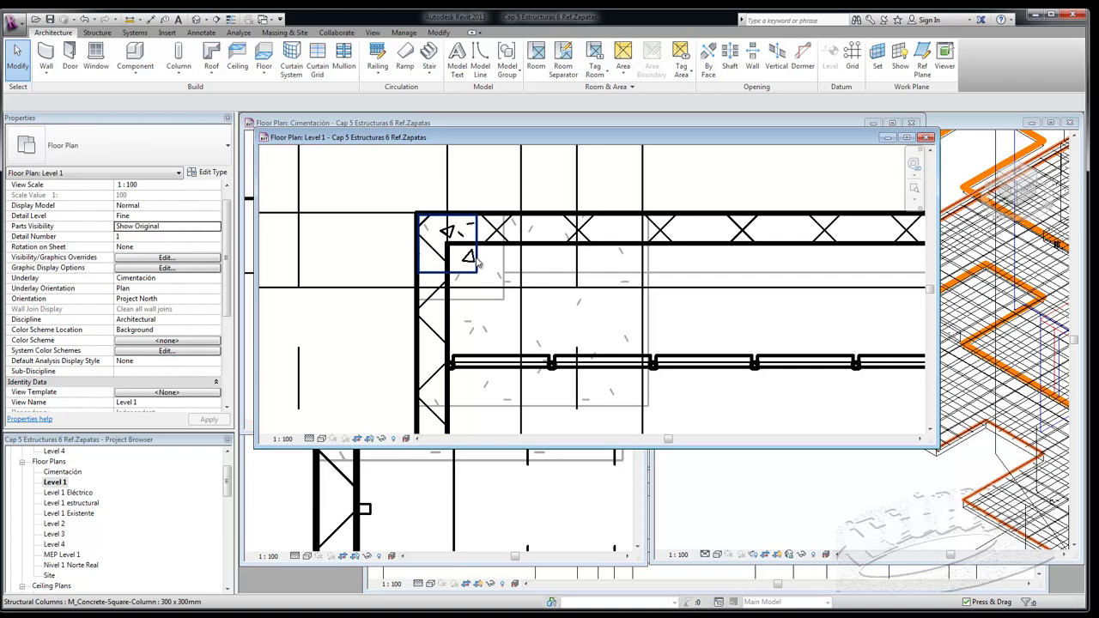
left_click(477, 264)
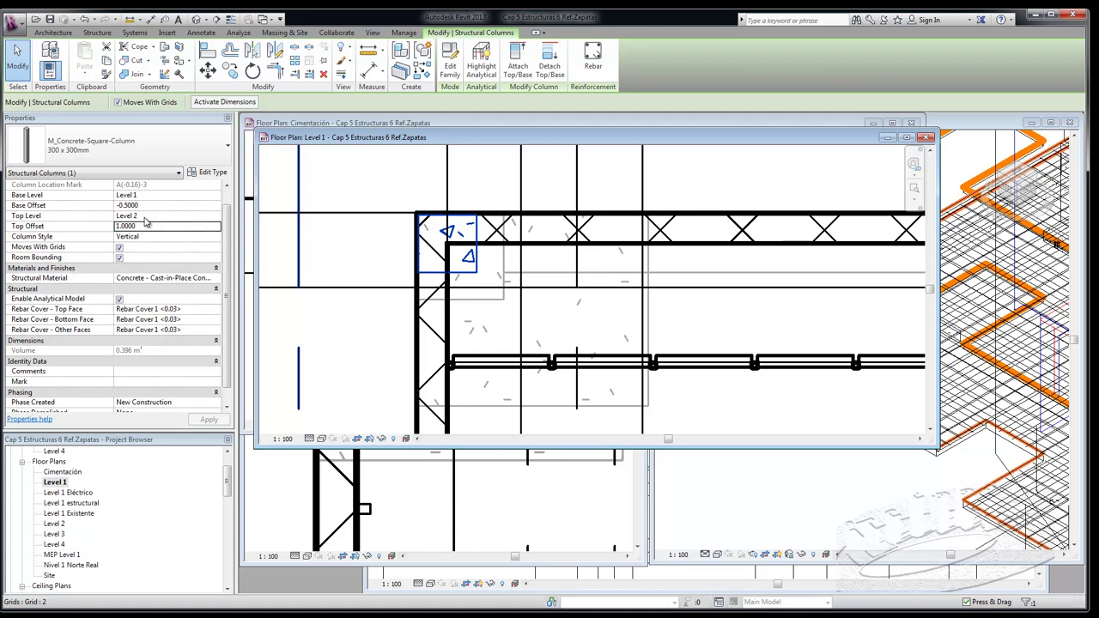
- Keep Level 2 as the column's Top Level, apply Top Offset 0.0000, and reselect the column
left_click(210, 216)
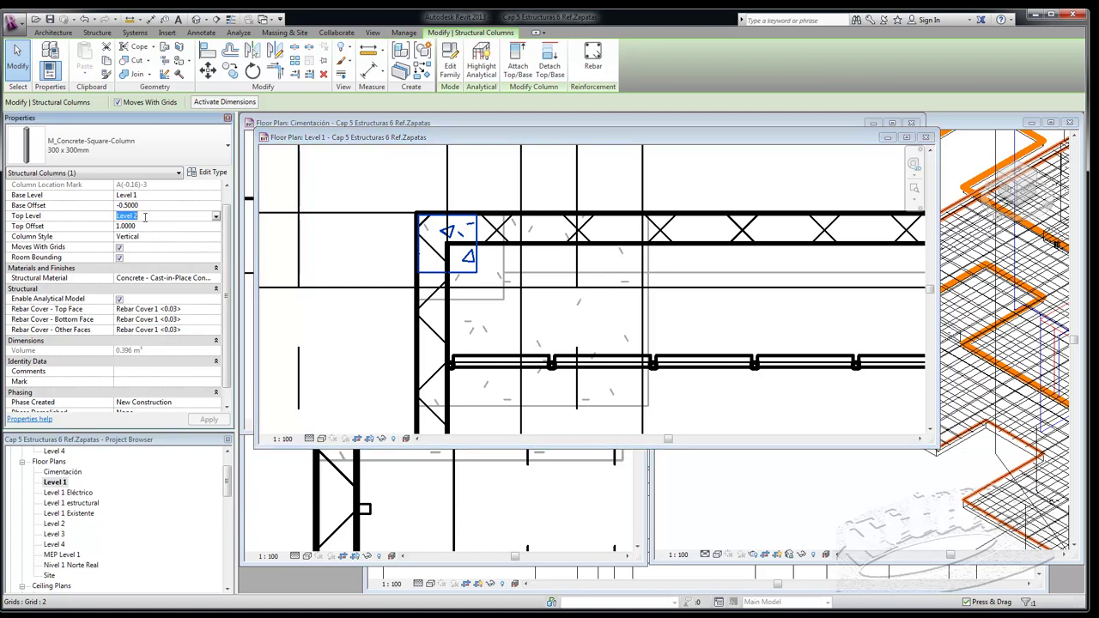
left_click(216, 217)
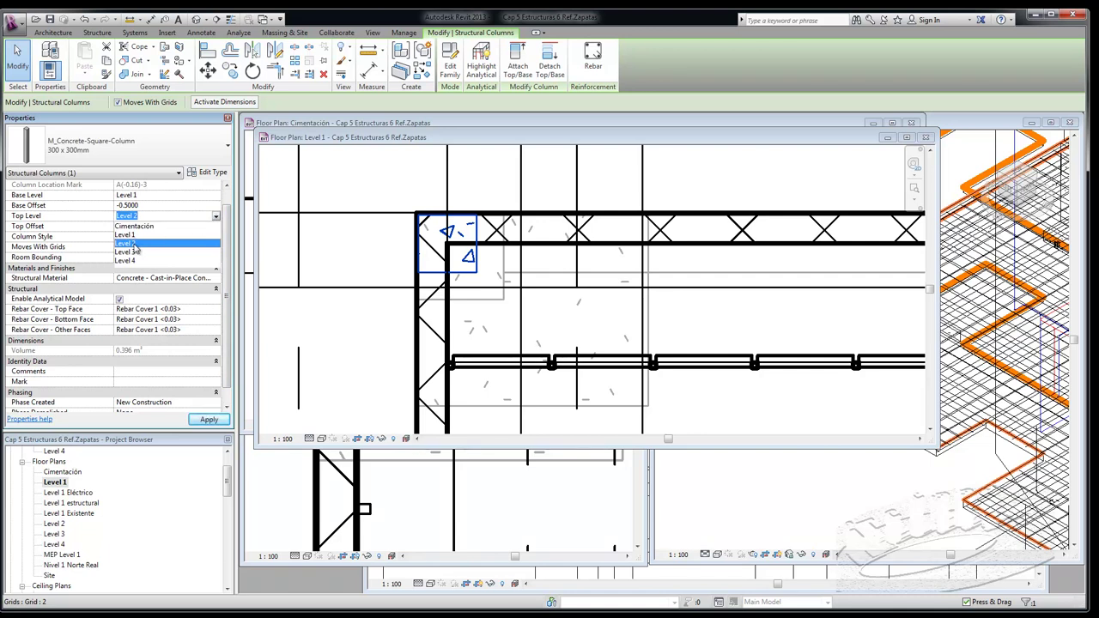
left_click(133, 244)
left_click(142, 226)
type("0")
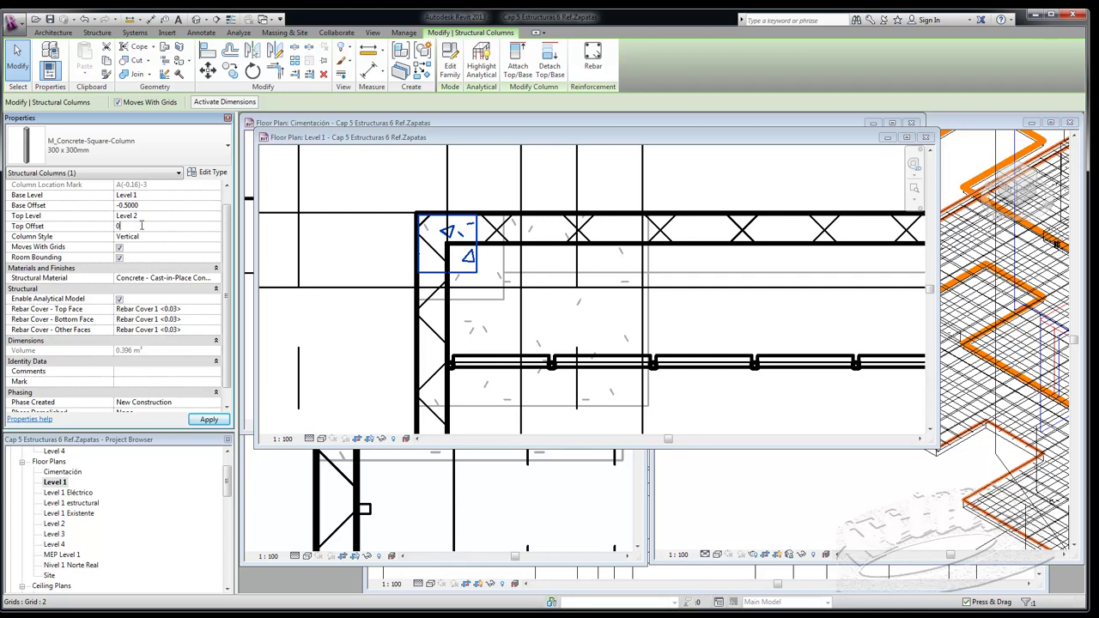
left_click(209, 420)
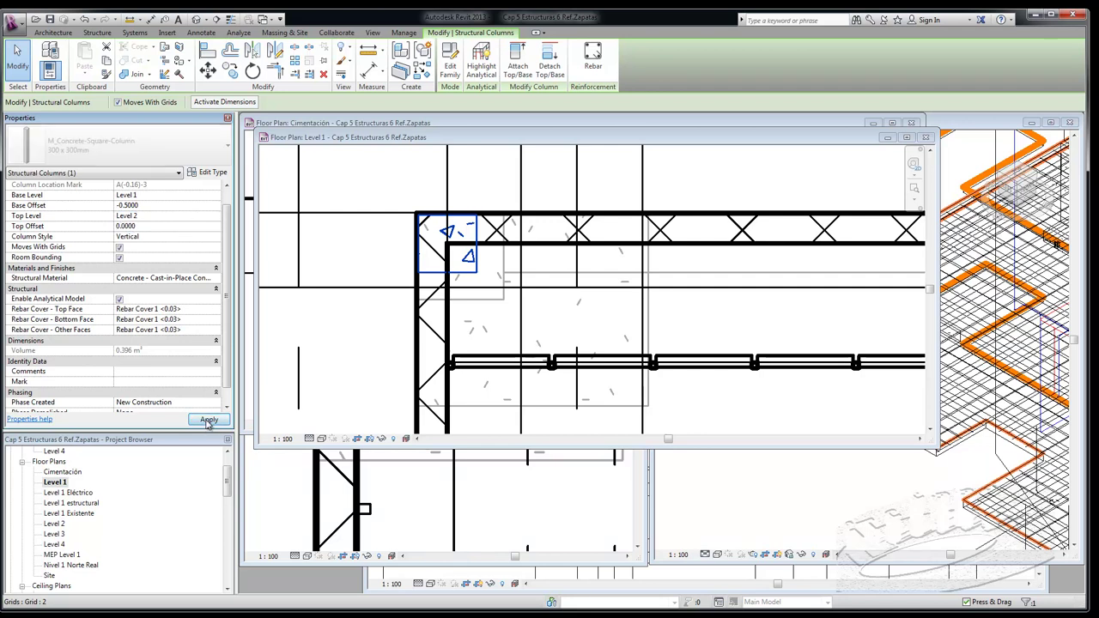
left_click(352, 195)
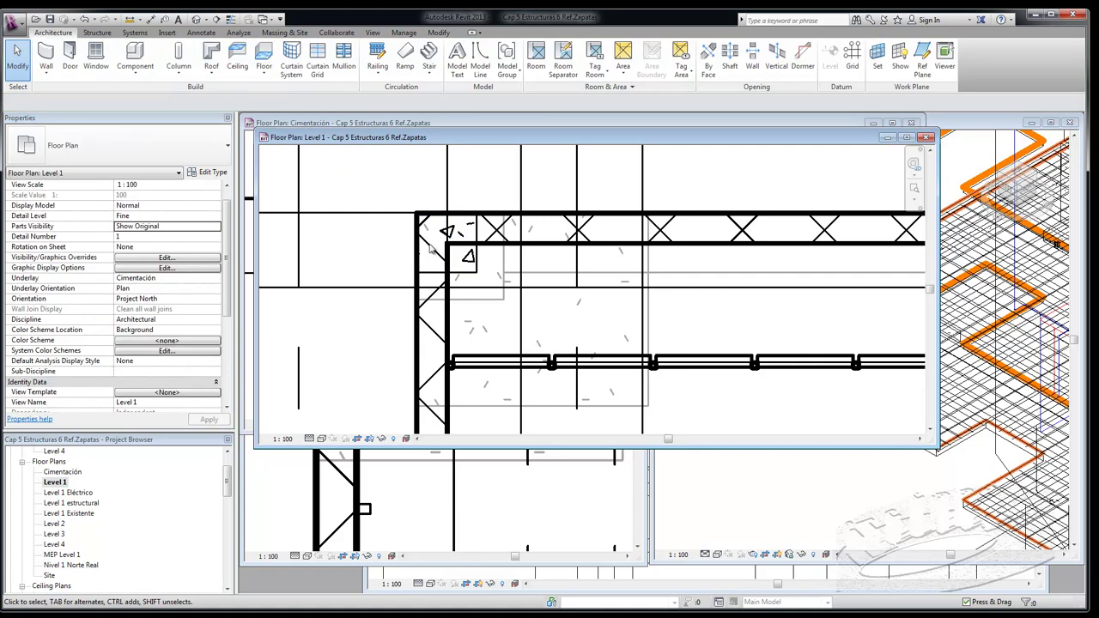
left_click(483, 262)
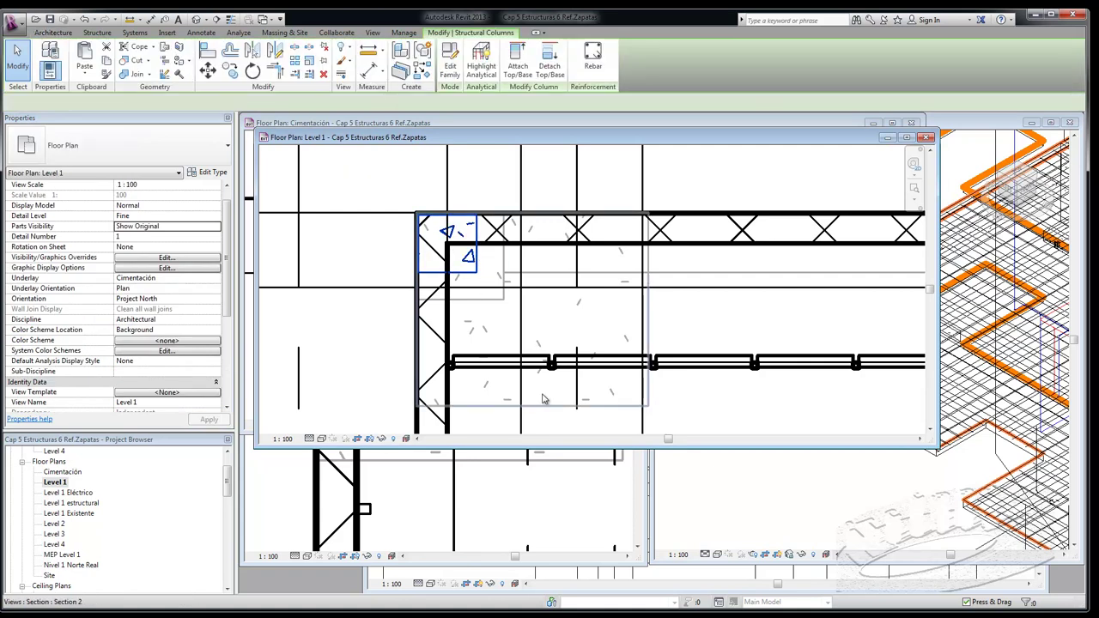
- Cancel M_T1 rebar placement without adding a bar, then reselect the column's Top Offset field
left_click(595, 57)
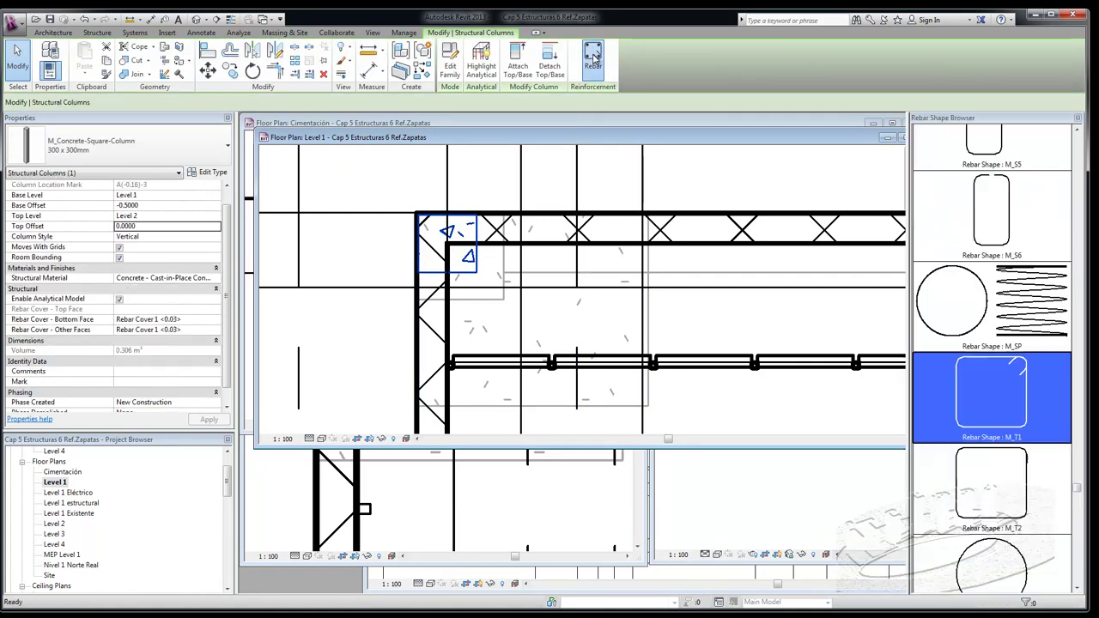
left_click(991, 394)
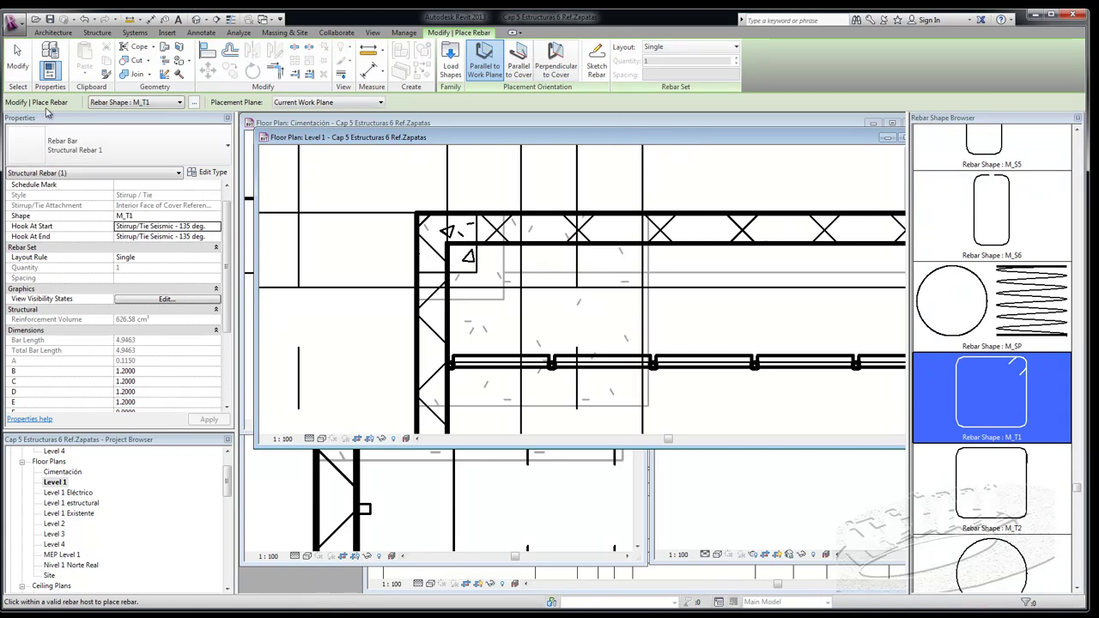
left_click(16, 54)
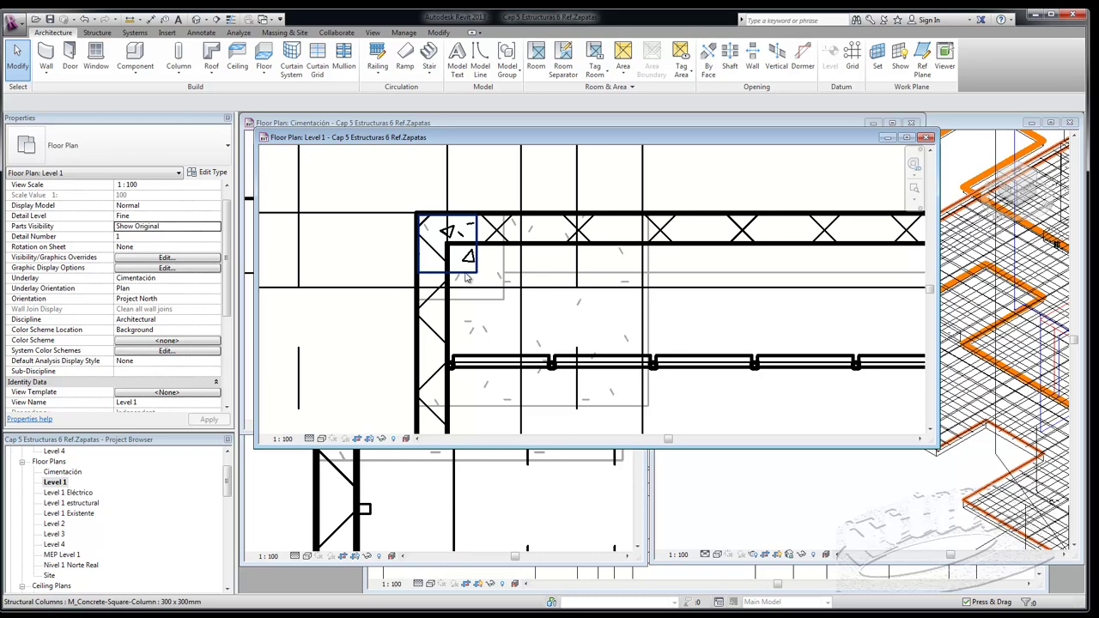
left_click(468, 278)
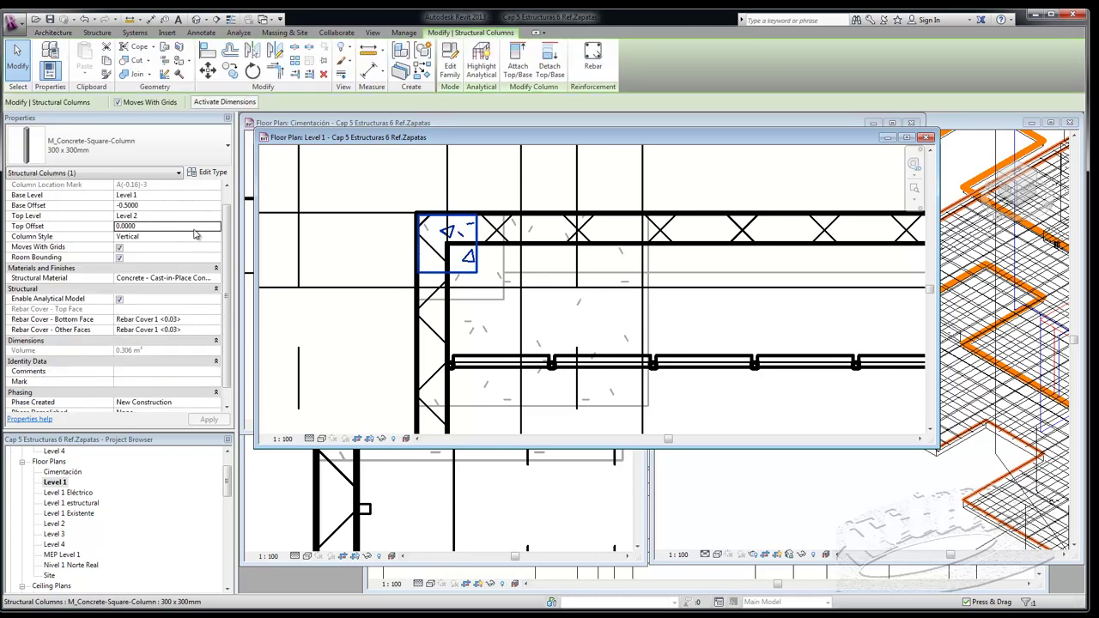
left_click(166, 226)
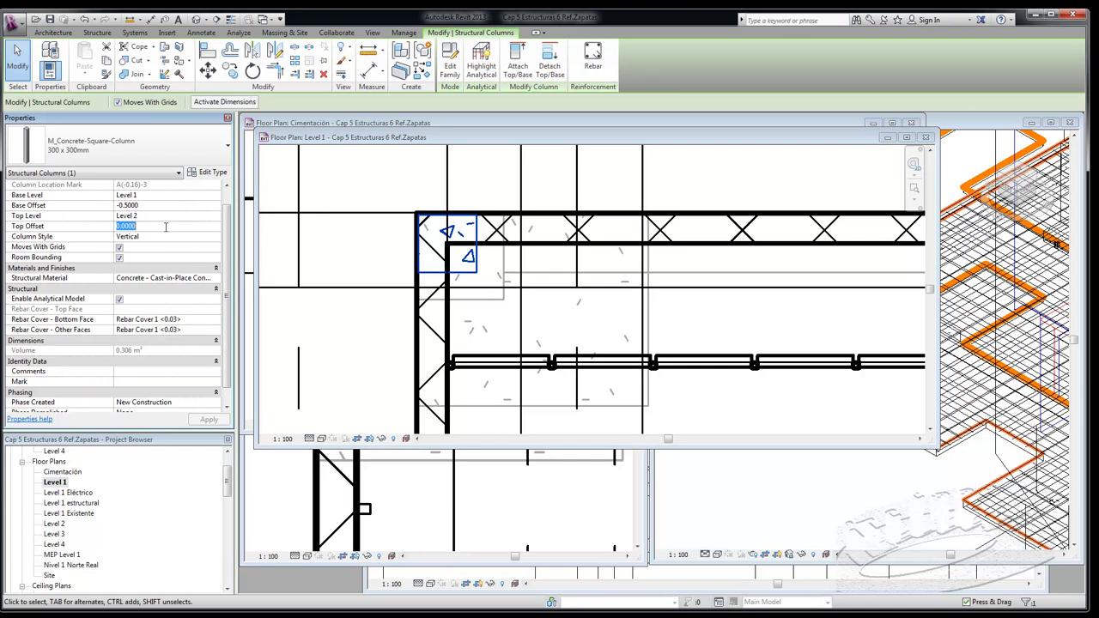
- Set the corner column's Top Offset back to 1 and apply it
type("1")
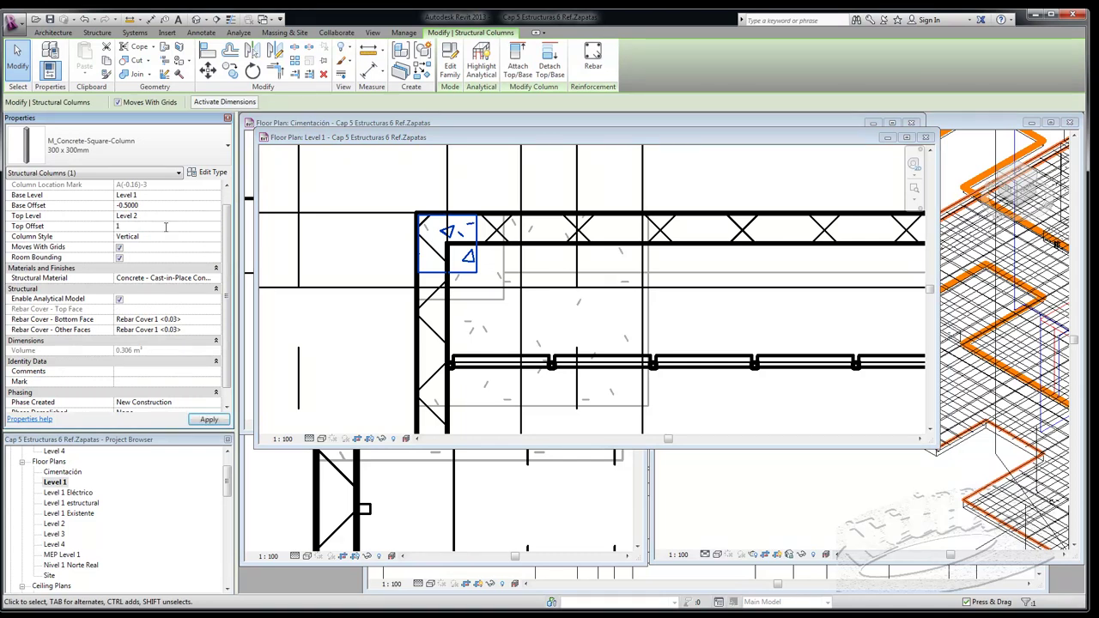
left_click(208, 419)
left_click(314, 380)
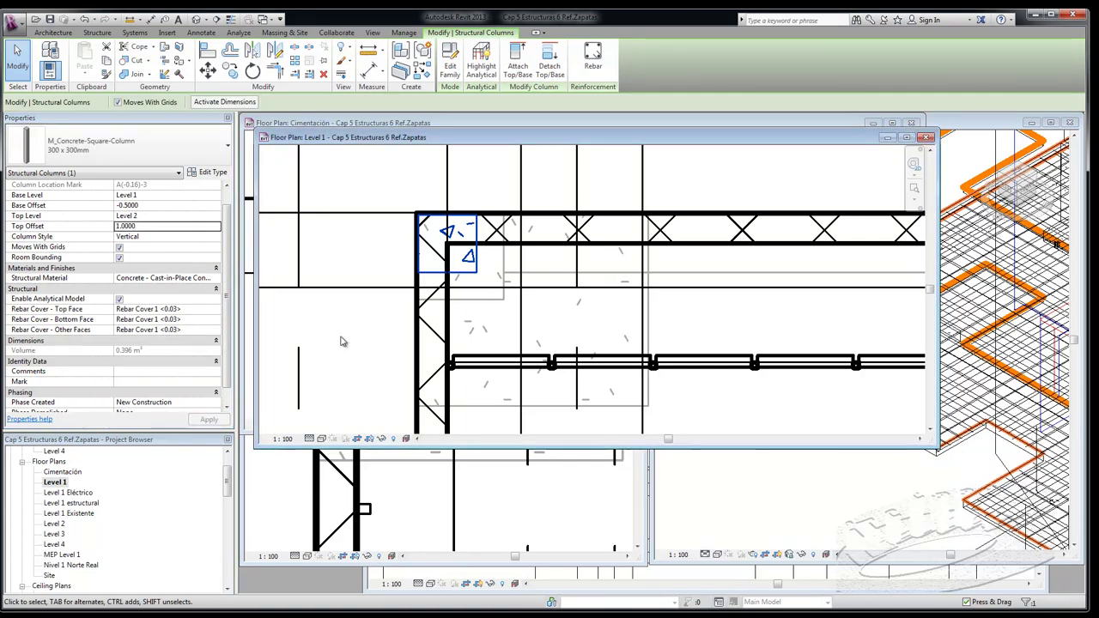
- Open the Level 2 plan, select the corner column and start rebar placement
double_click(62, 525)
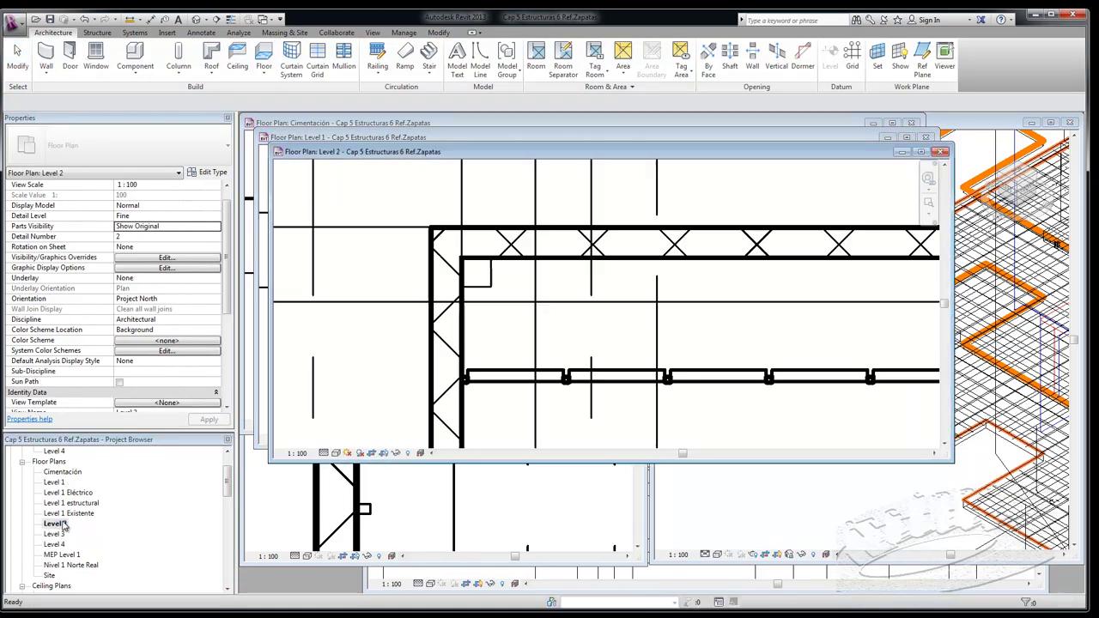
left_click(490, 283)
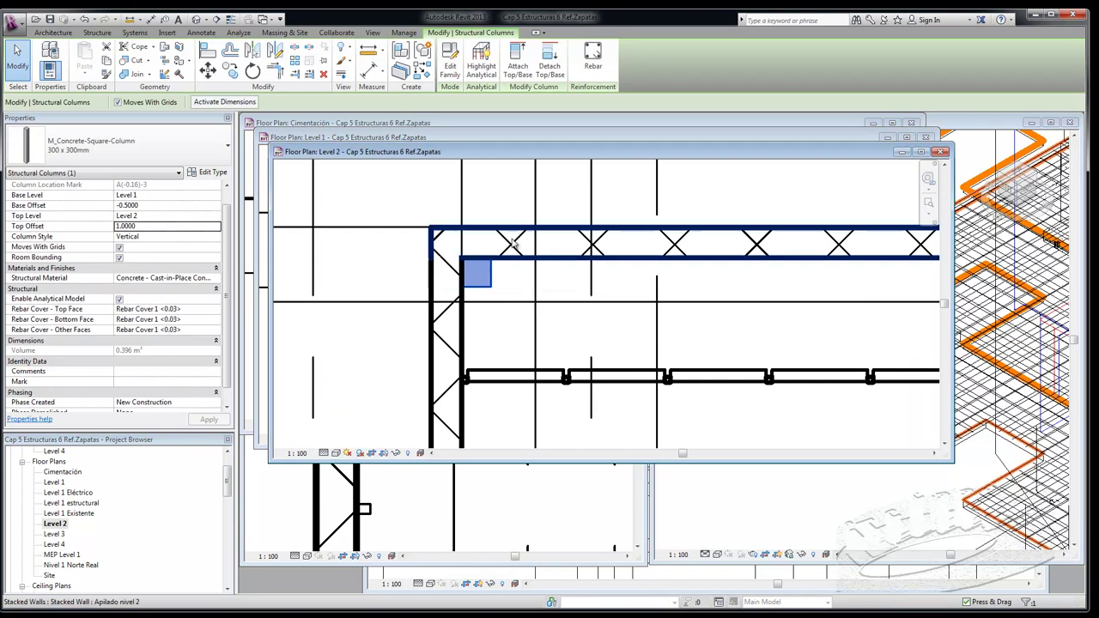
left_click(592, 59)
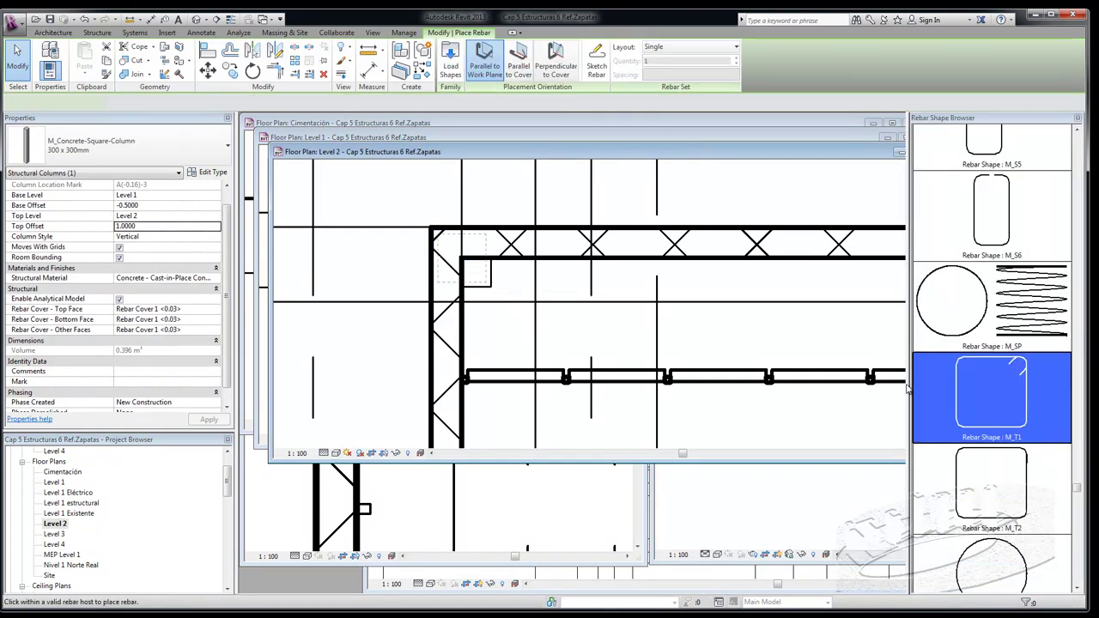
- Place an M_T1 stirrup in the Level 2 corner column as a Maximum Spacing set
left_click(977, 389)
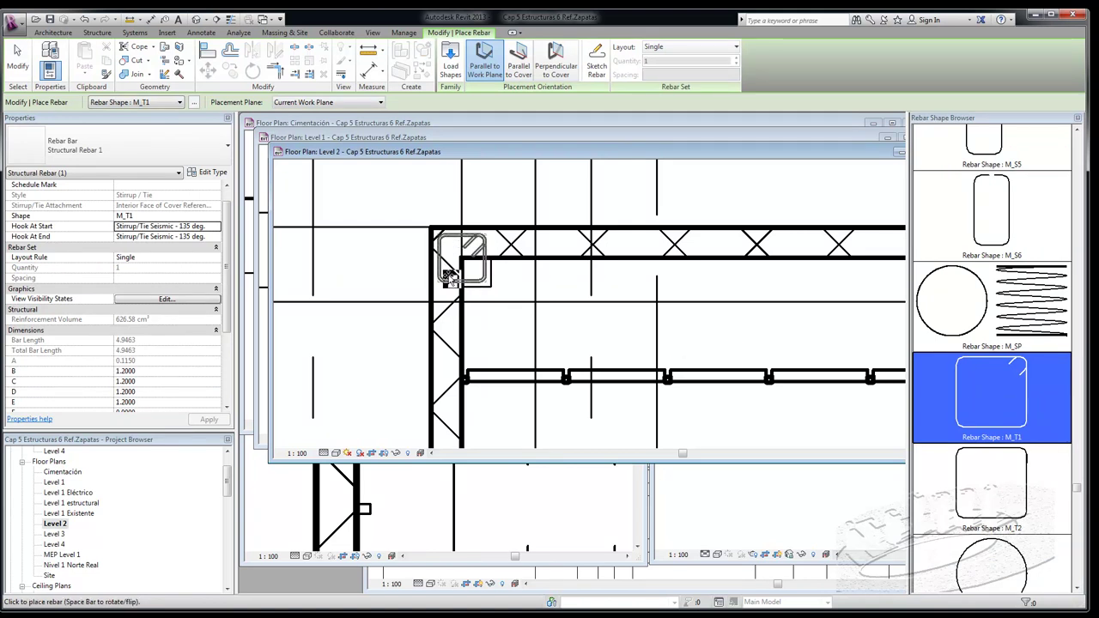
left_click(449, 277)
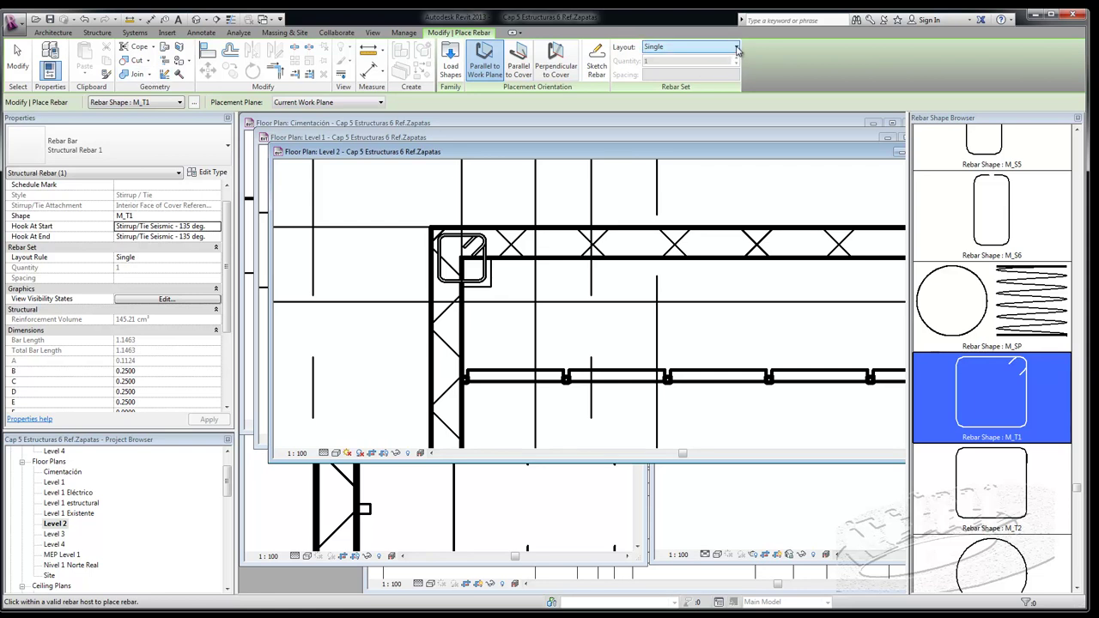
left_click(736, 49)
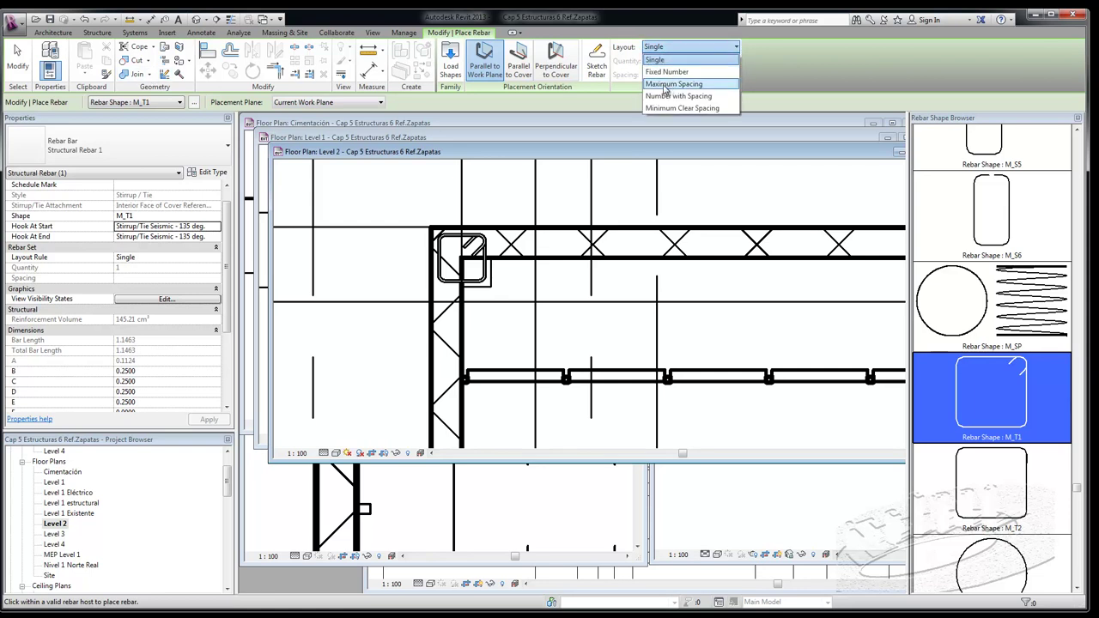
left_click(664, 85)
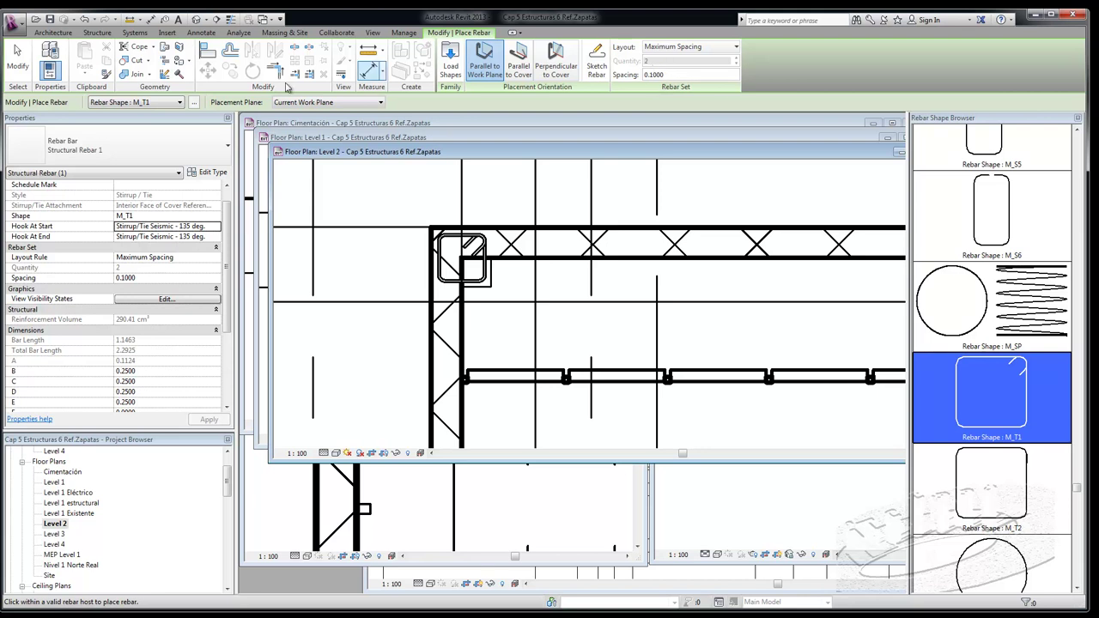
left_click(17, 65)
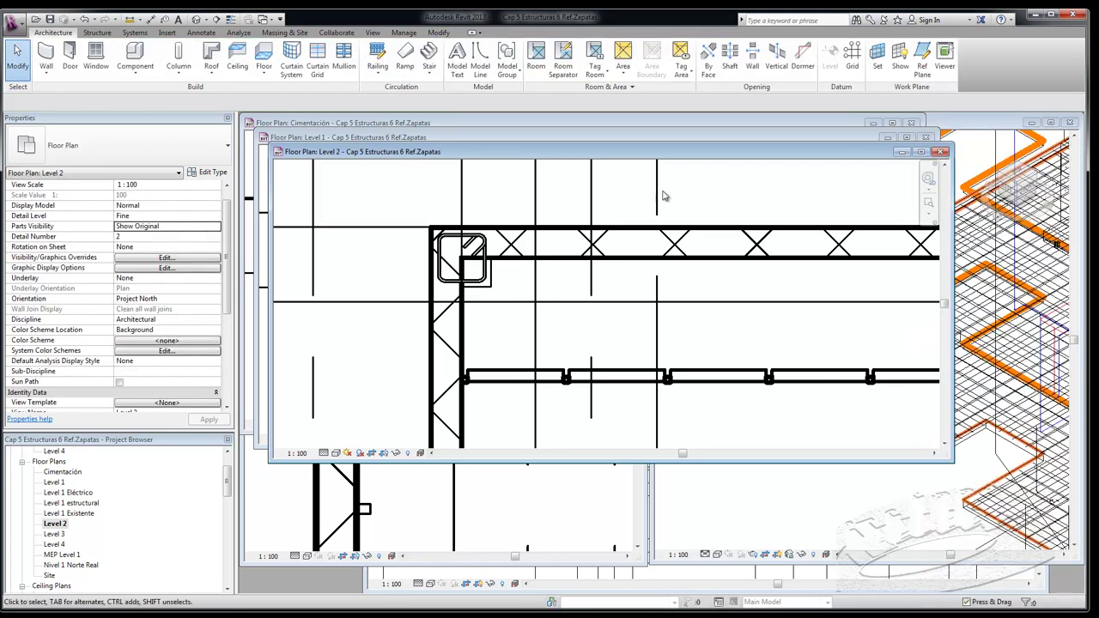
- In the 3D Structural view, zoom to the 300 x 300mm corner column and select it
left_click(885, 500)
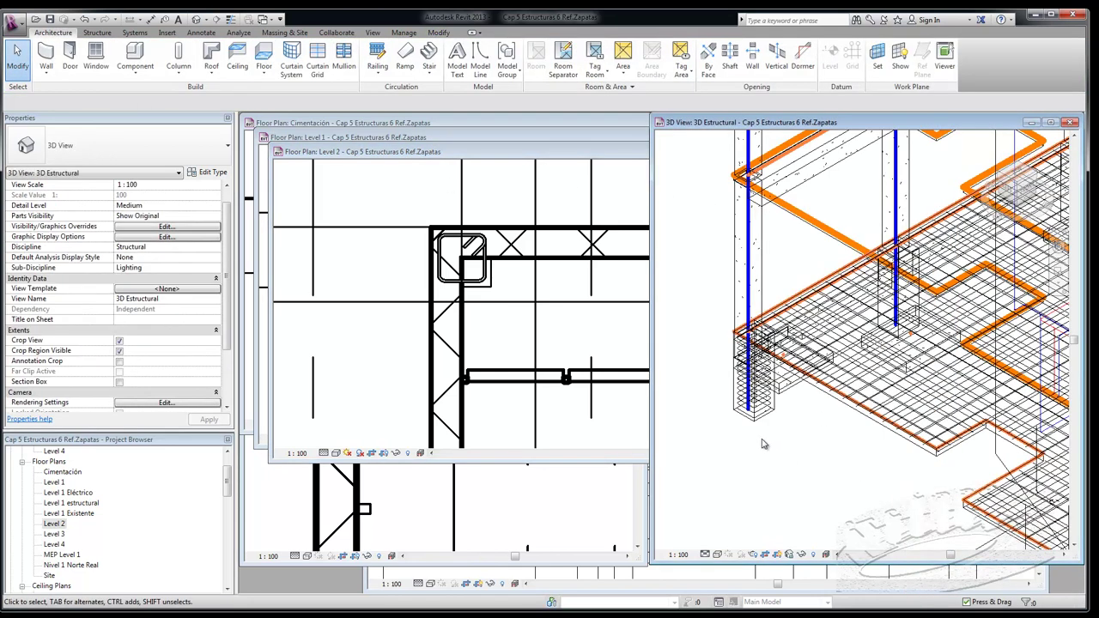
middle_click_drag(767, 445, 766, 433)
scroll(766, 275, "up", 3)
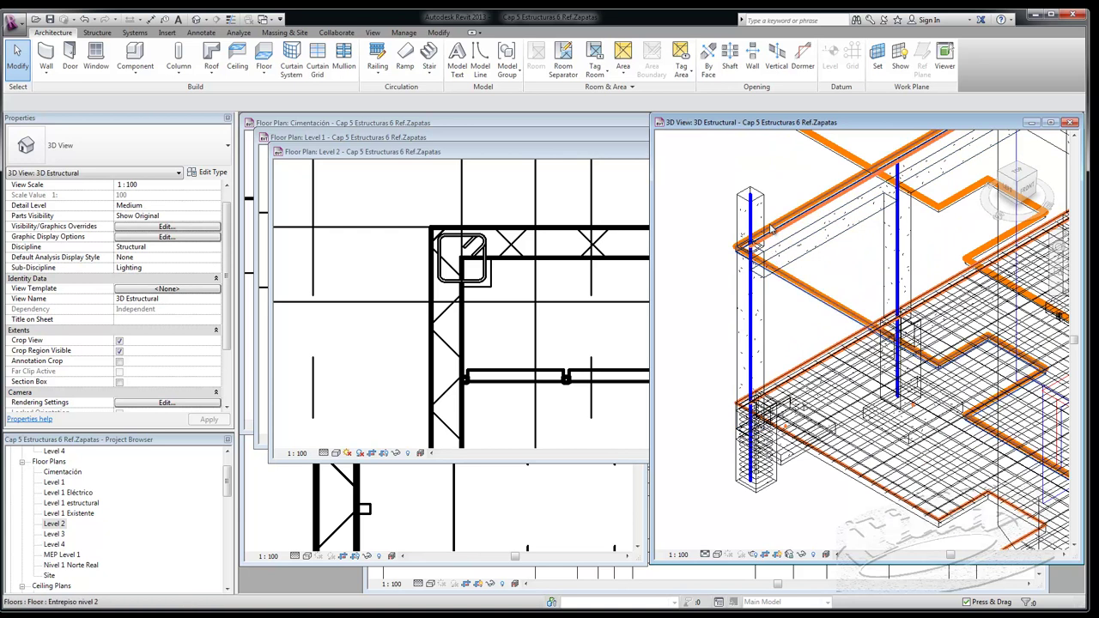
scroll(771, 204, "up", 1)
scroll(773, 176, "up", 1)
scroll(696, 183, "up", 1)
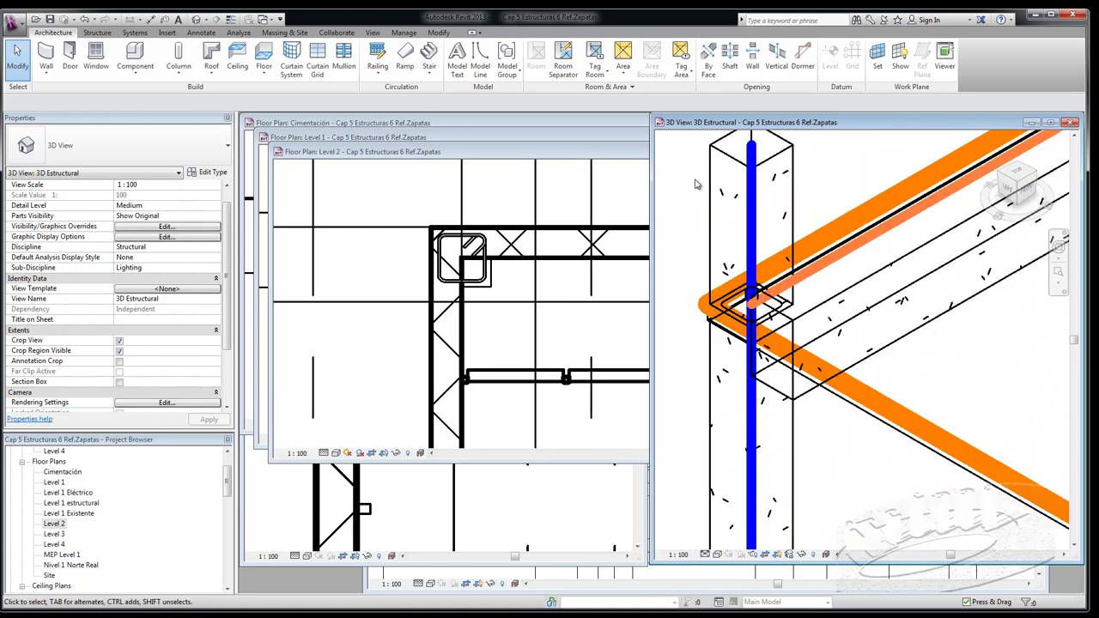
left_click(711, 200)
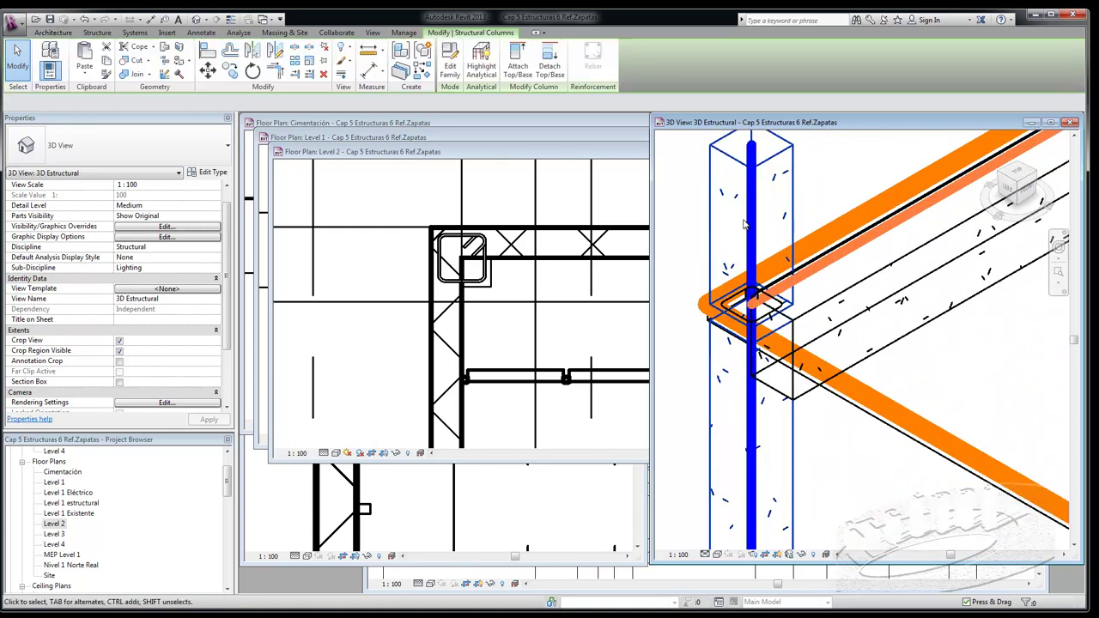
scroll(822, 172, "down", 1)
scroll(786, 271, "down", 1)
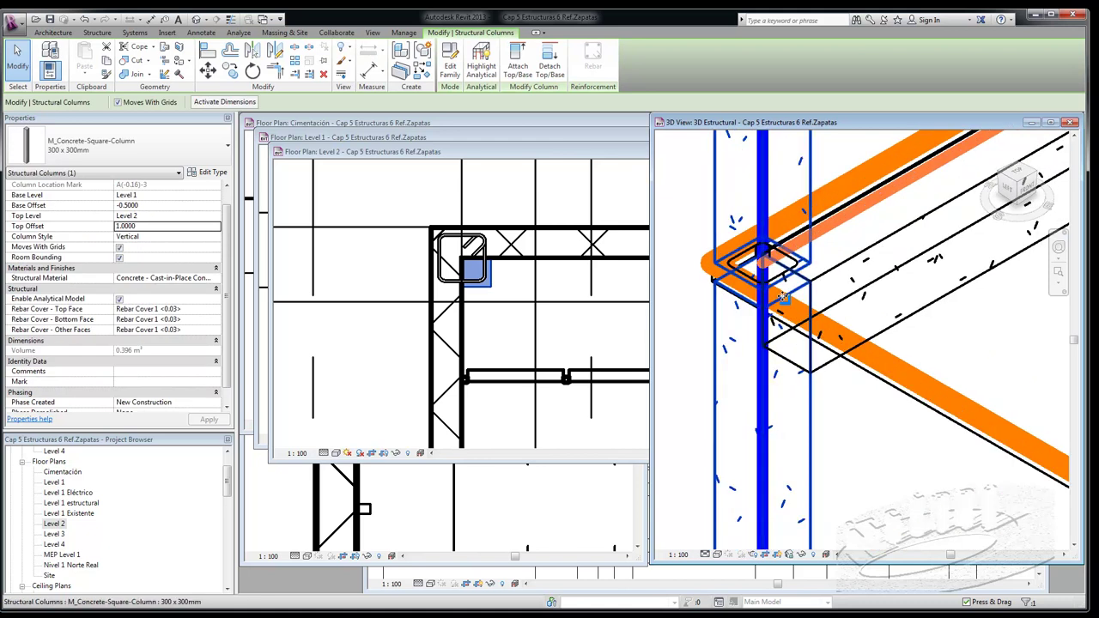
scroll(786, 270, "down", 1)
scroll(784, 273, "down", 1)
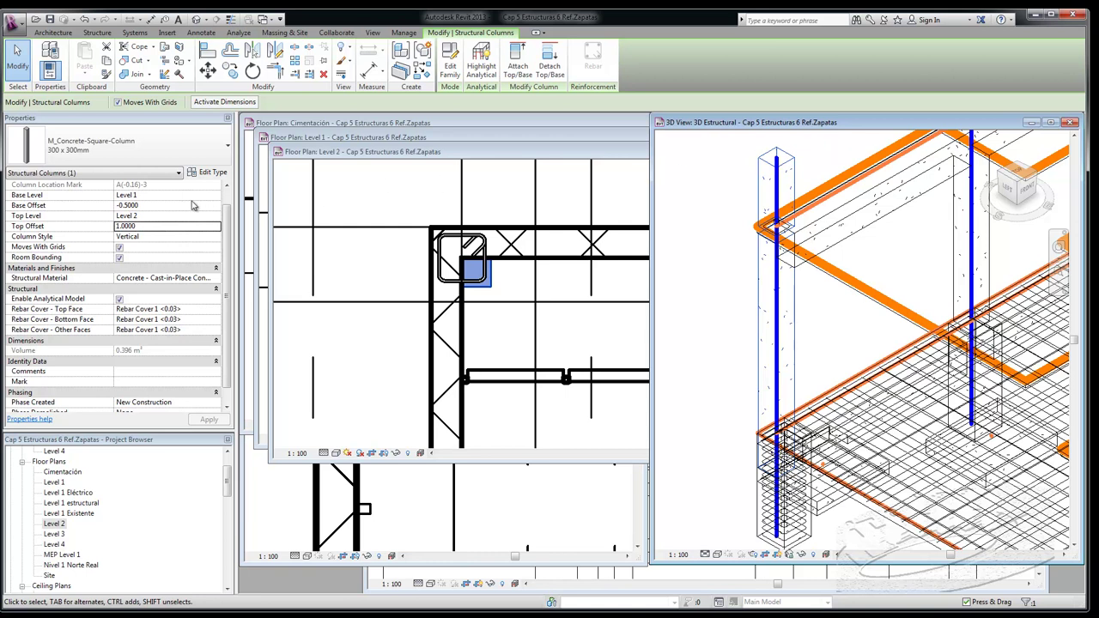
- Set the column's Base and Top Offset to 0.0000, accepting the rebar-outside-host warning
left_click(183, 205)
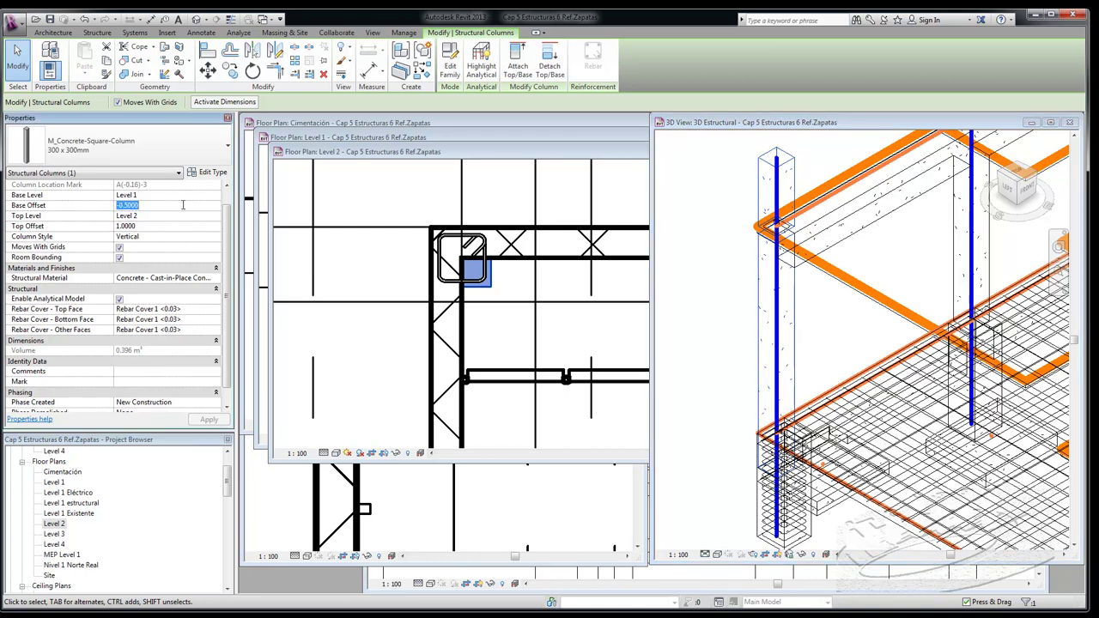
type("0.0000")
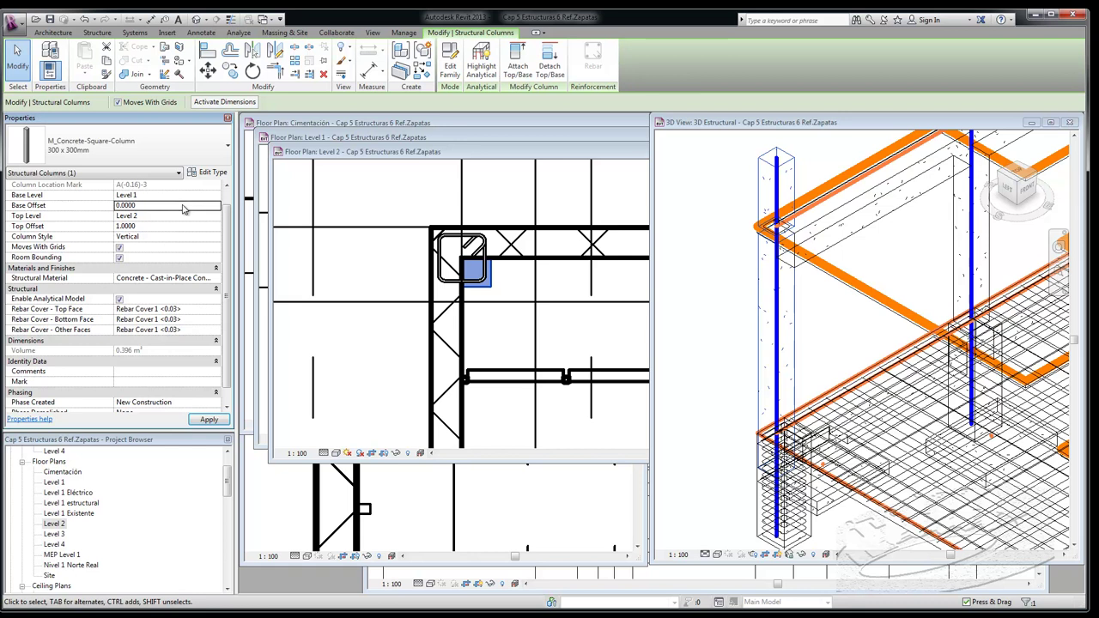
left_click(162, 227)
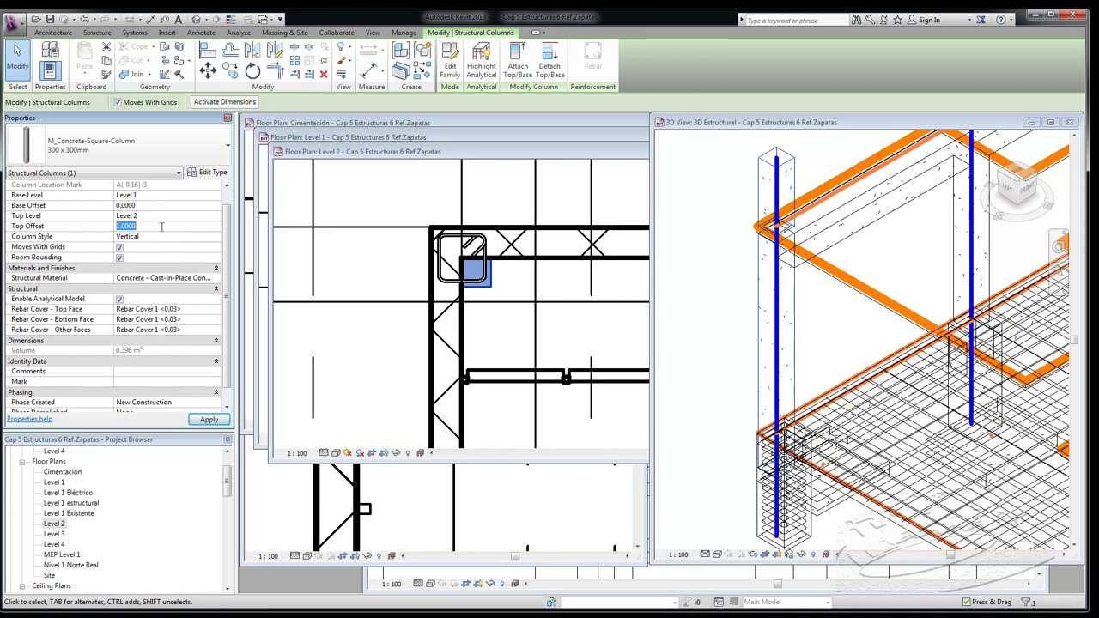
type("0.0000")
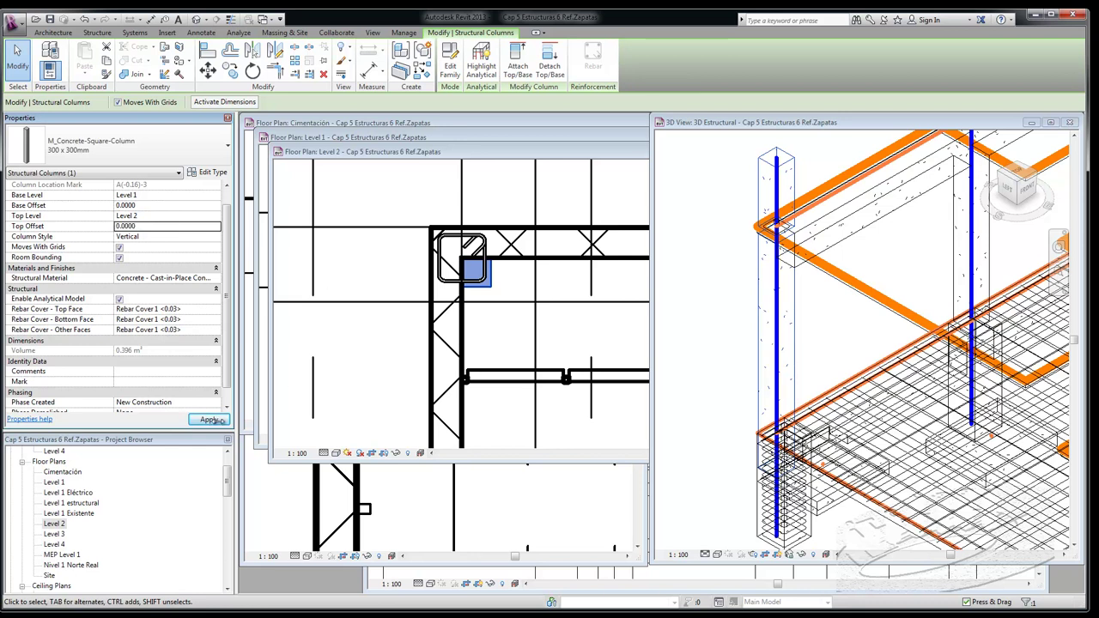
left_click(207, 421)
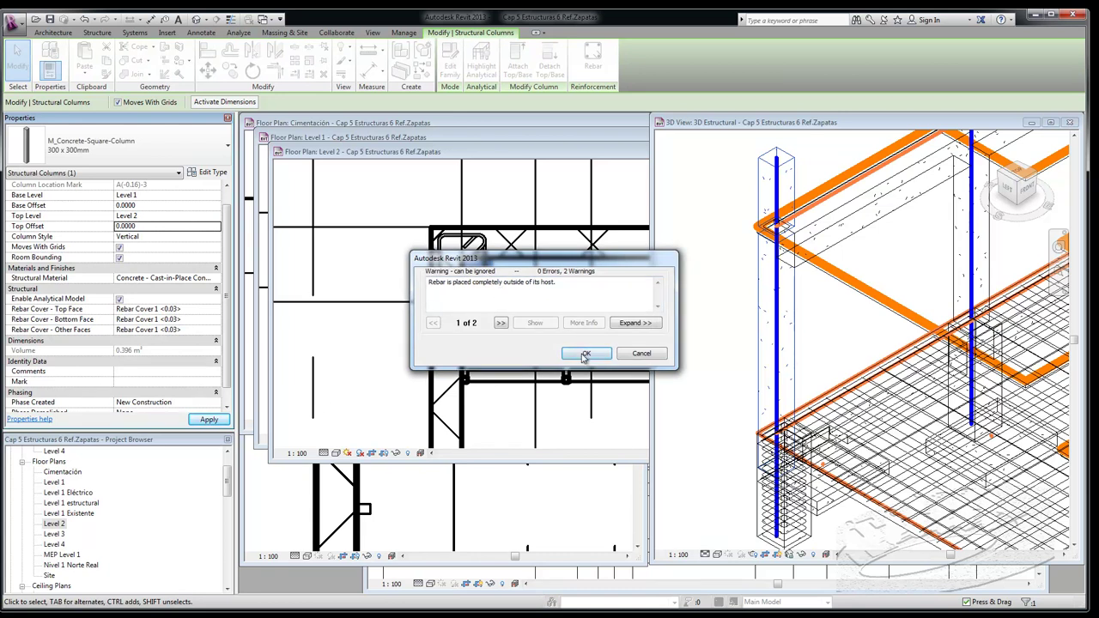
left_click(586, 355)
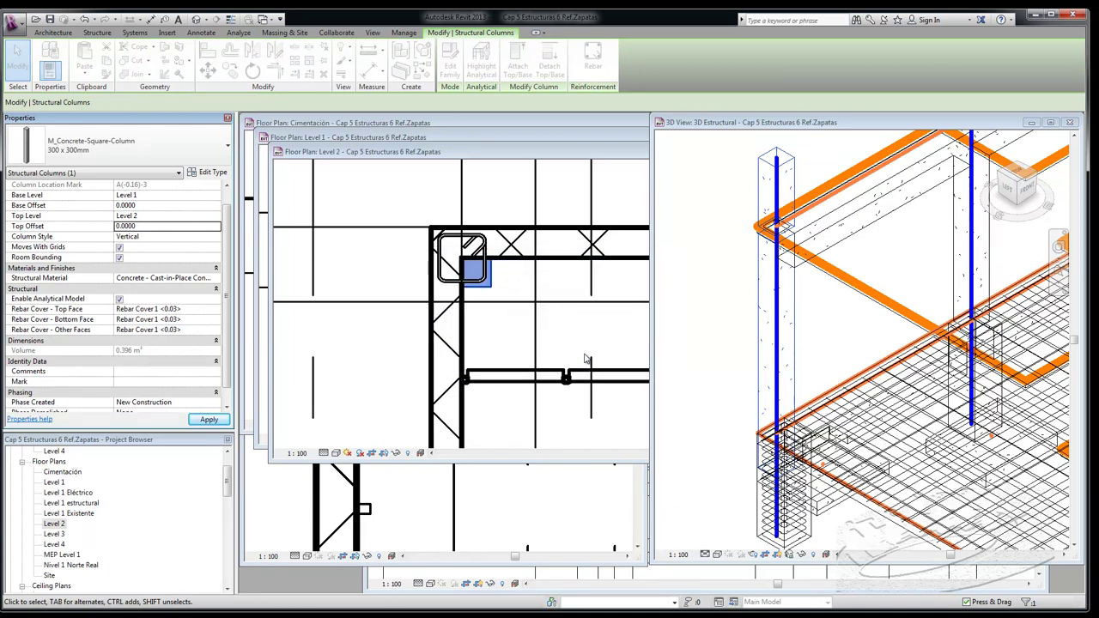
- Inspect the M_T1 stirrup left above the column, reselect the column, then show Level 2
left_click(699, 277)
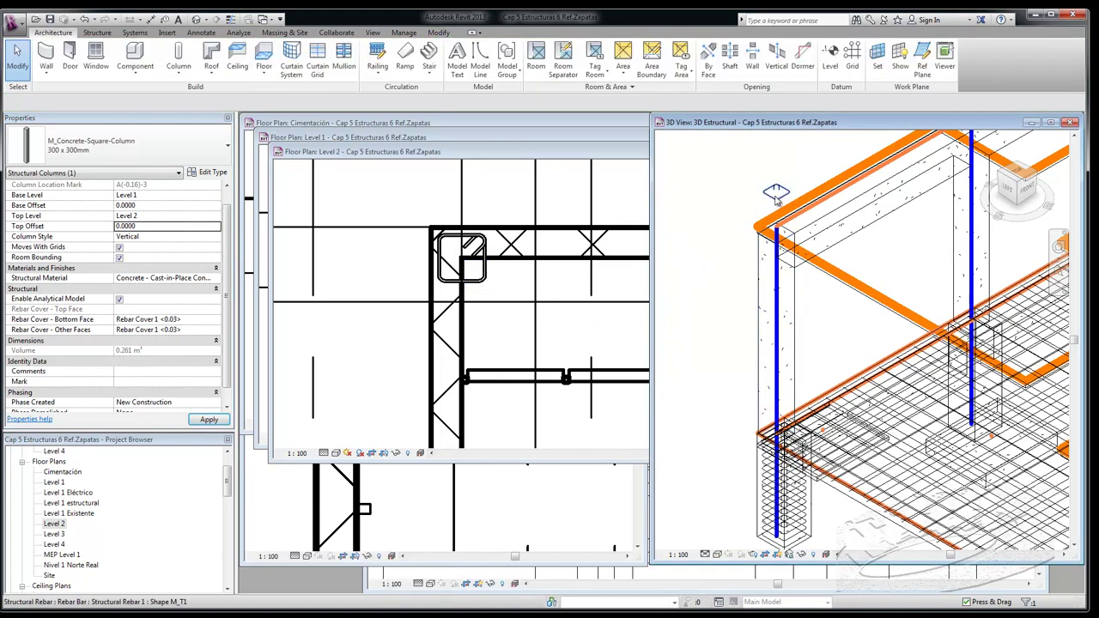
scroll(780, 202, "up", 3)
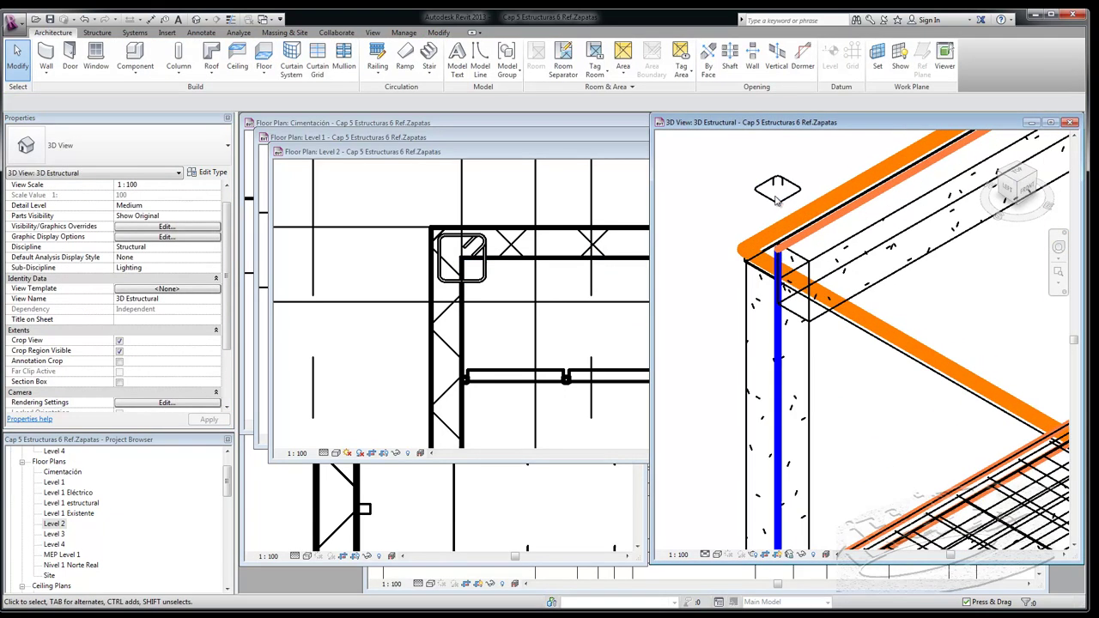
left_click(823, 181)
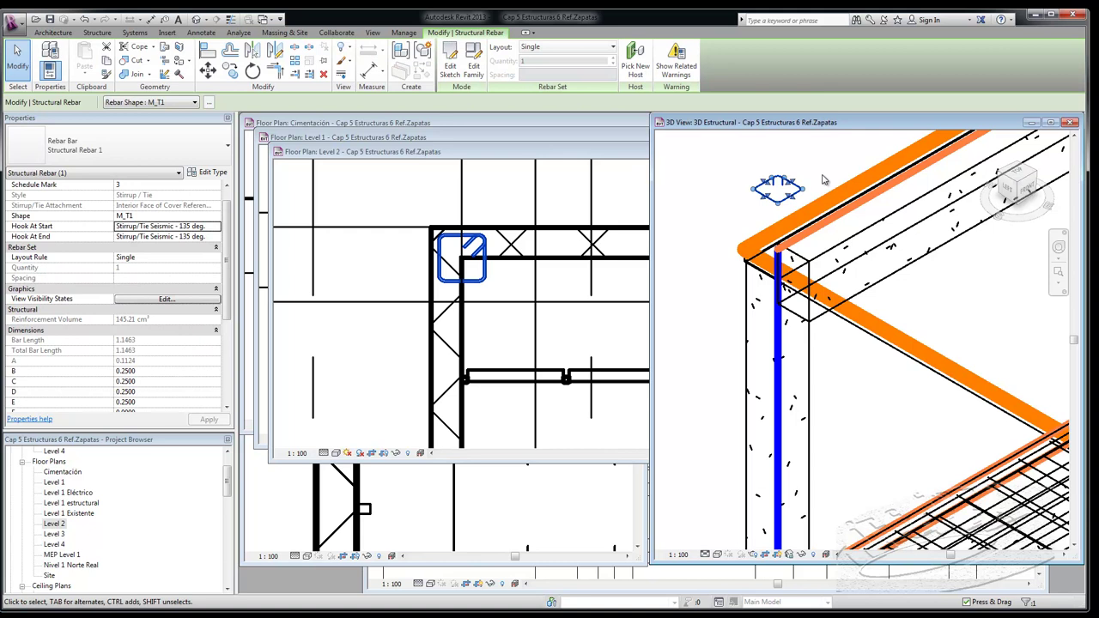
scroll(822, 180, "down", 3)
left_click(869, 280)
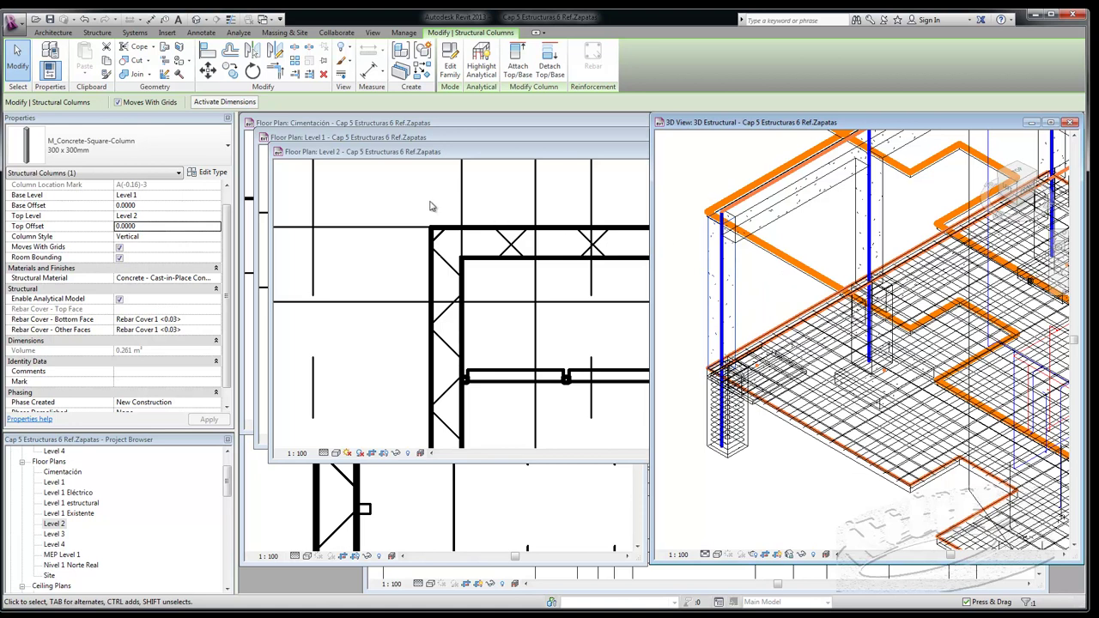
left_click(489, 154)
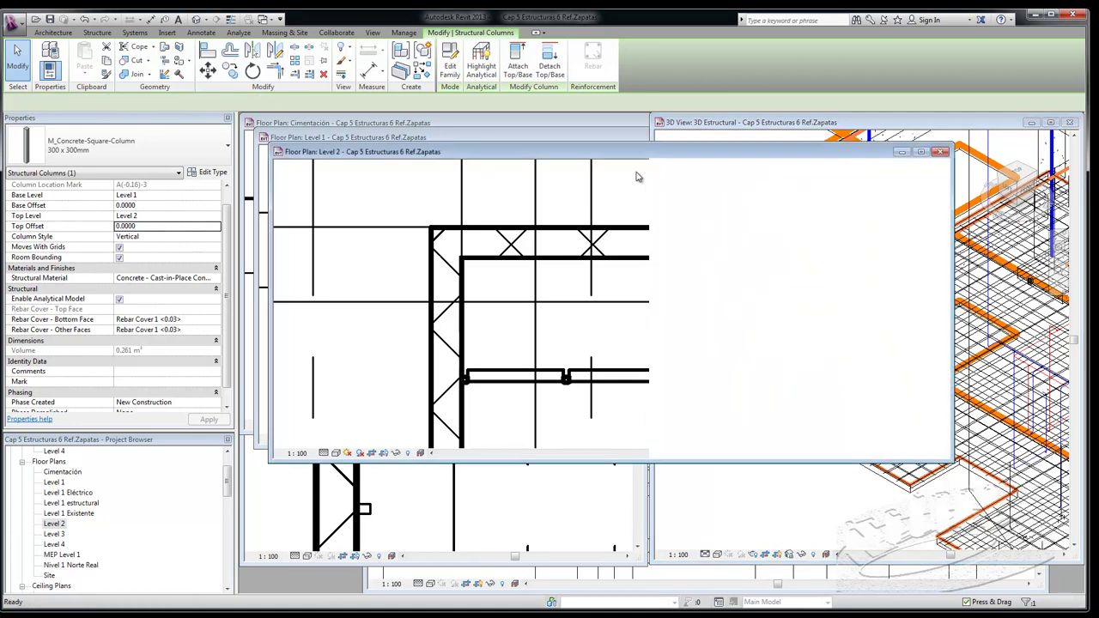
- Close the Level 2 plan and set the column's Base Offset to -1.0000, accepting the warning
left_click(940, 153)
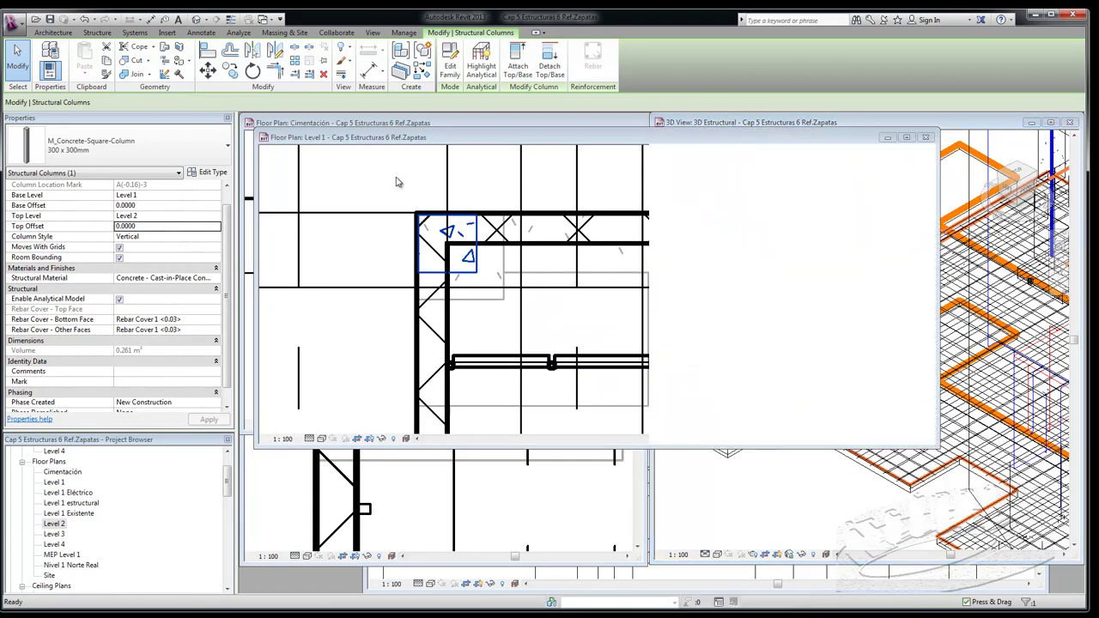
left_click(144, 205)
type("-1.0000")
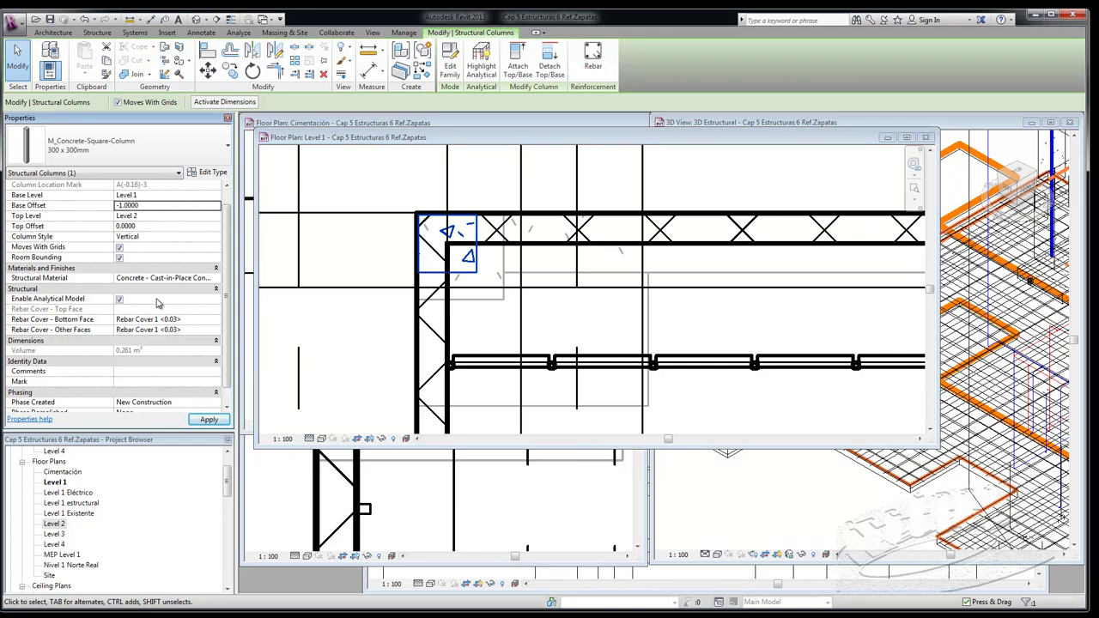
left_click(209, 419)
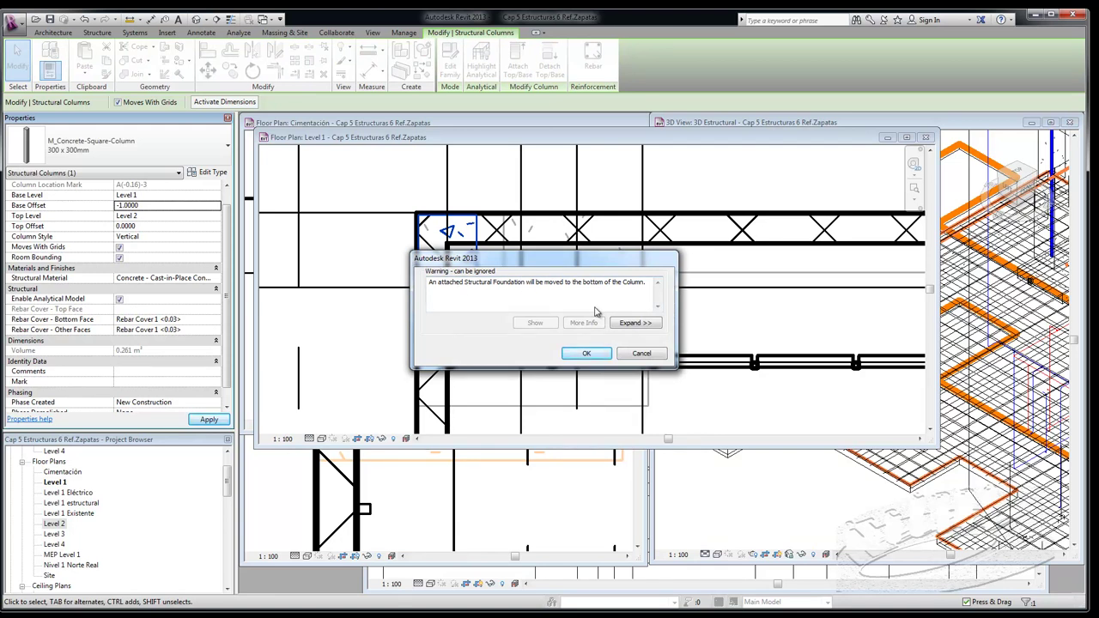
left_click(586, 354)
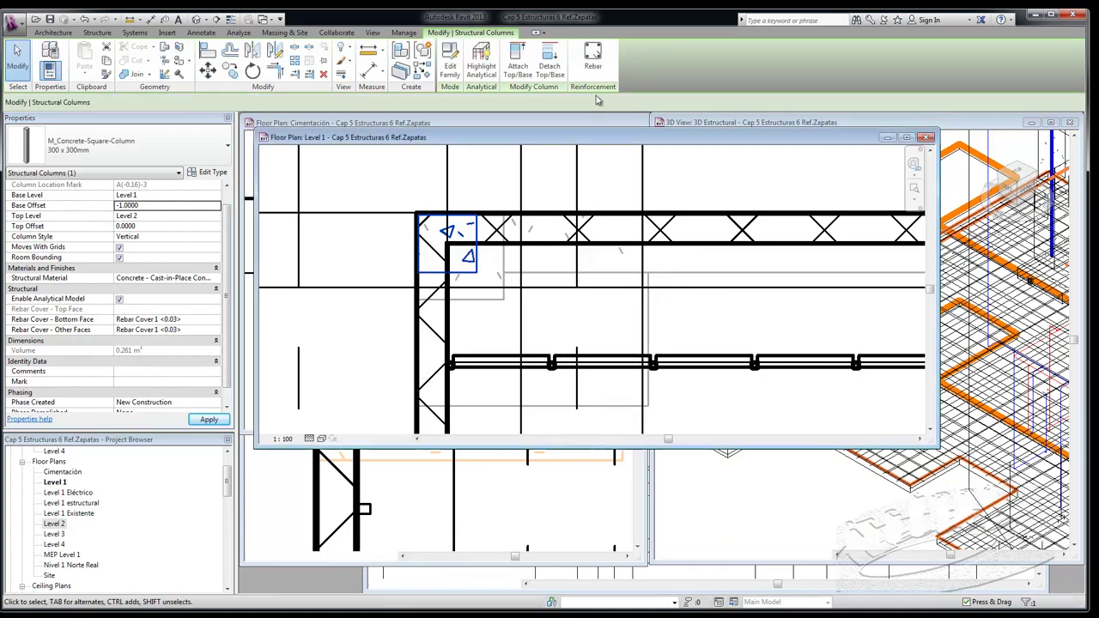
left_click(593, 66)
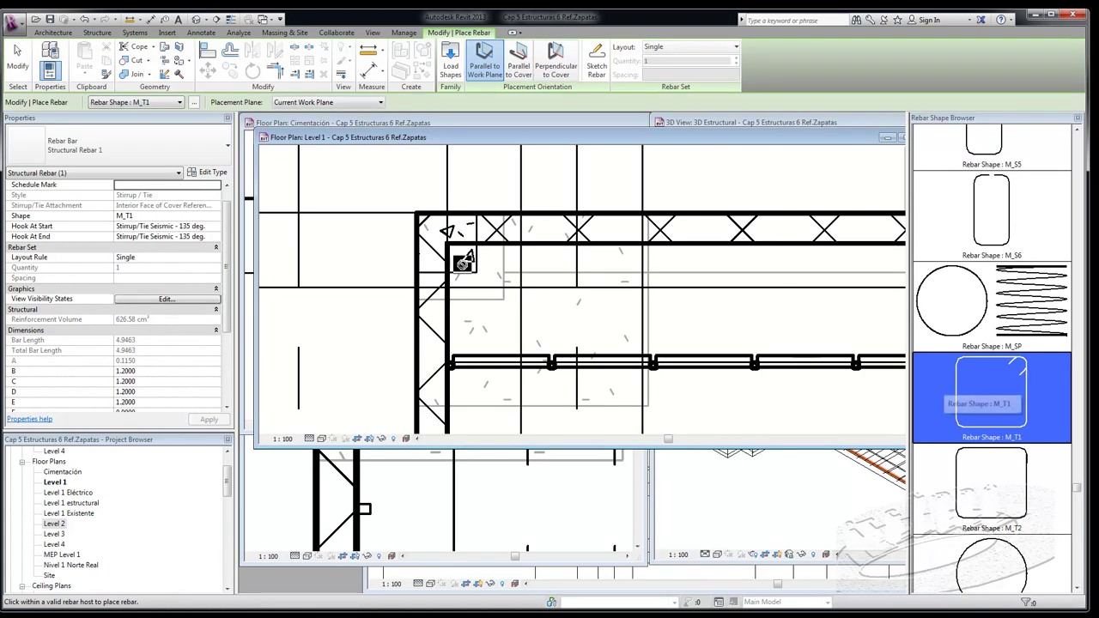
- Zoom in on the Level 1 plan view
scroll(471, 230, "up", 1)
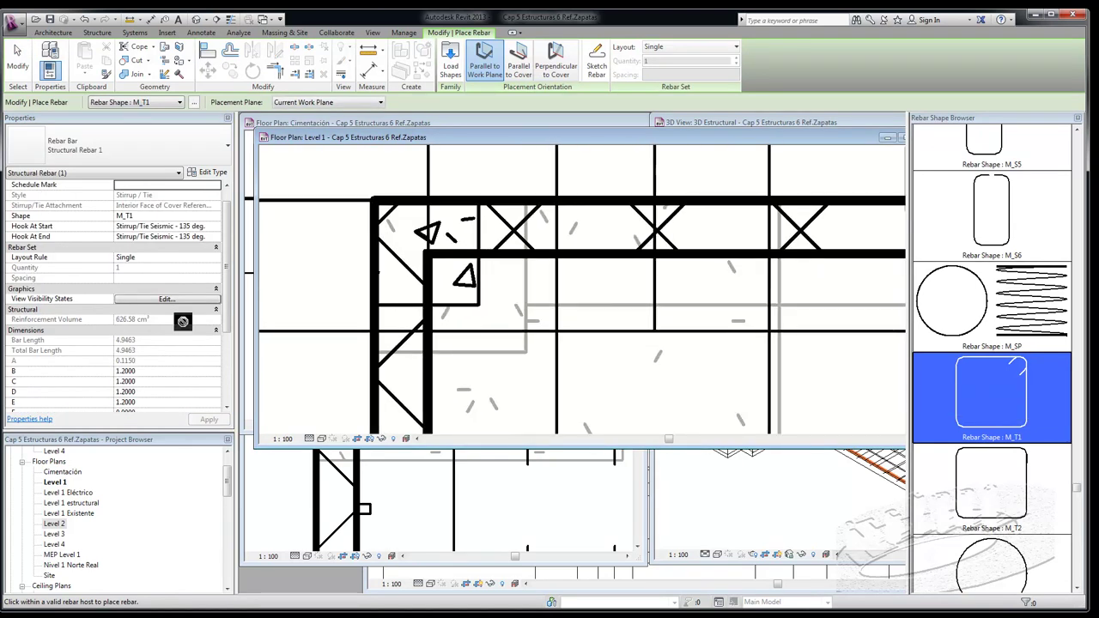
scroll(471, 230, "up", 1)
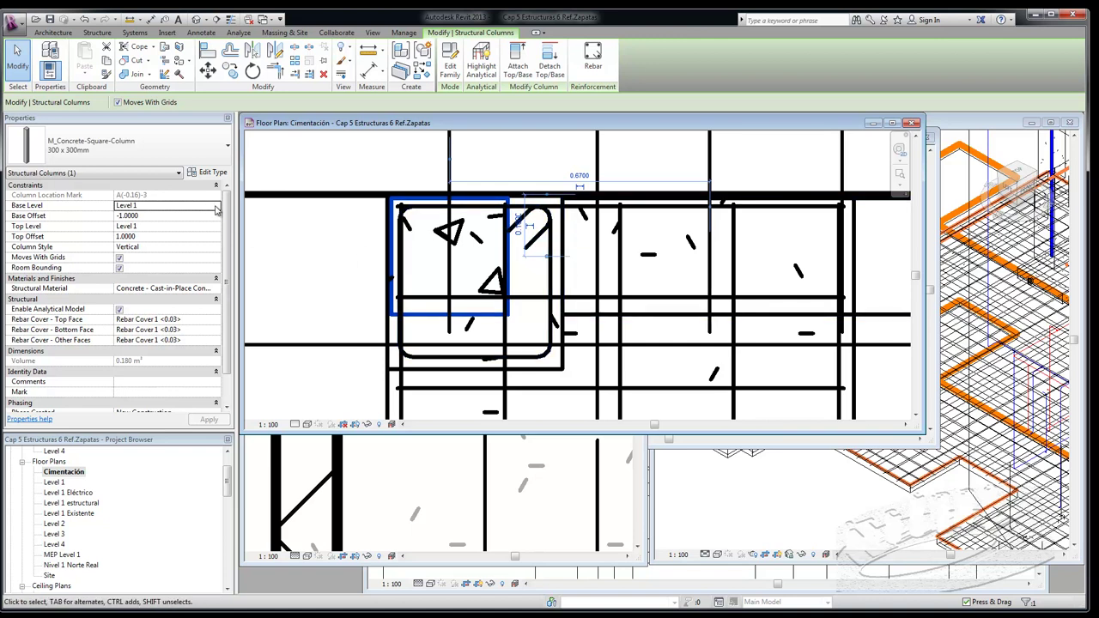
- Set the column's base level to Cimentación and Top Offset to 2.0000, accepting the foundation warning
left_click(216, 209)
left_click(137, 217)
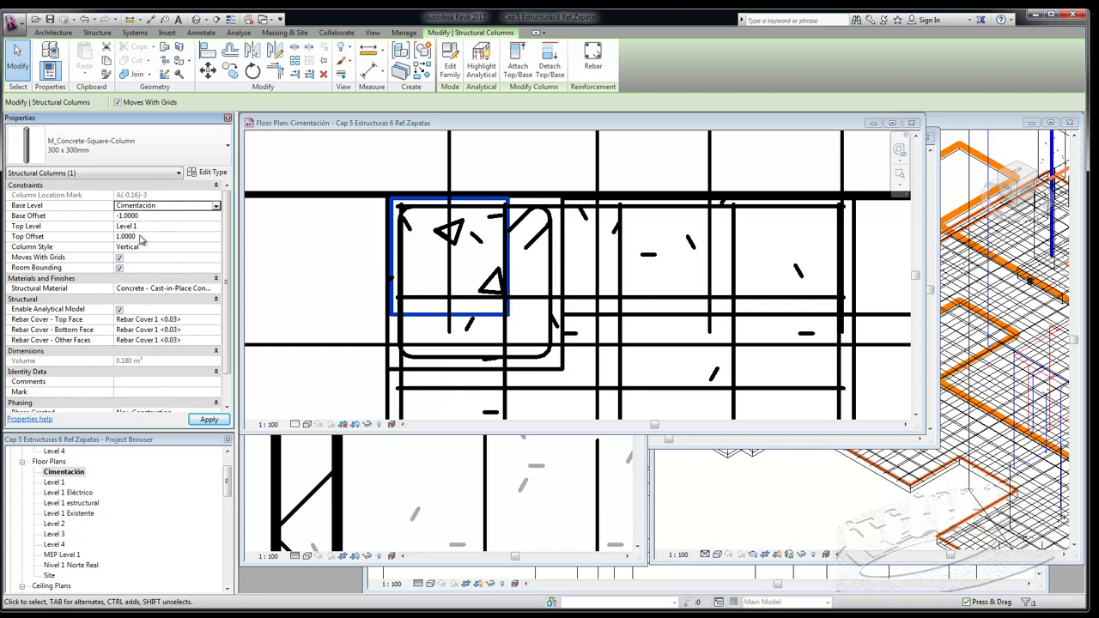
left_click(140, 237)
type("2")
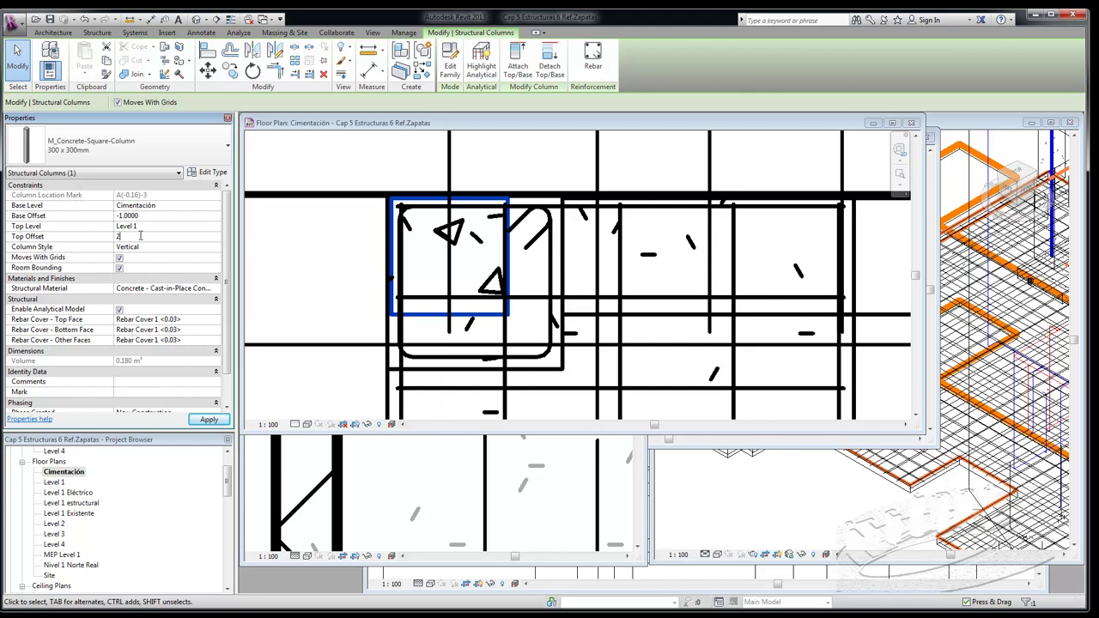
left_click(209, 420)
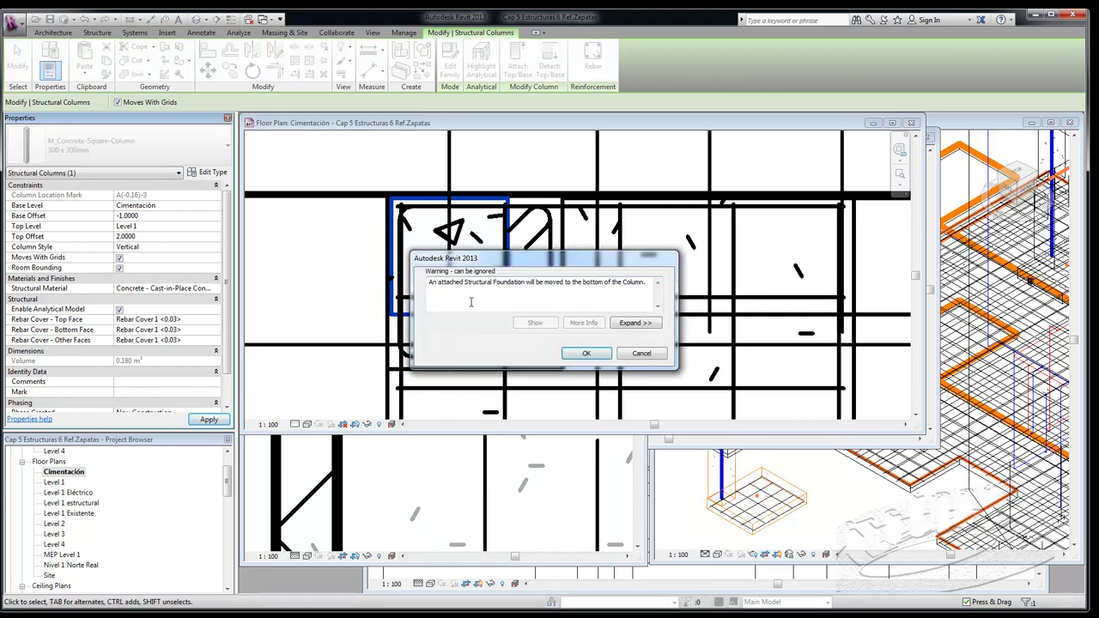
left_click(587, 354)
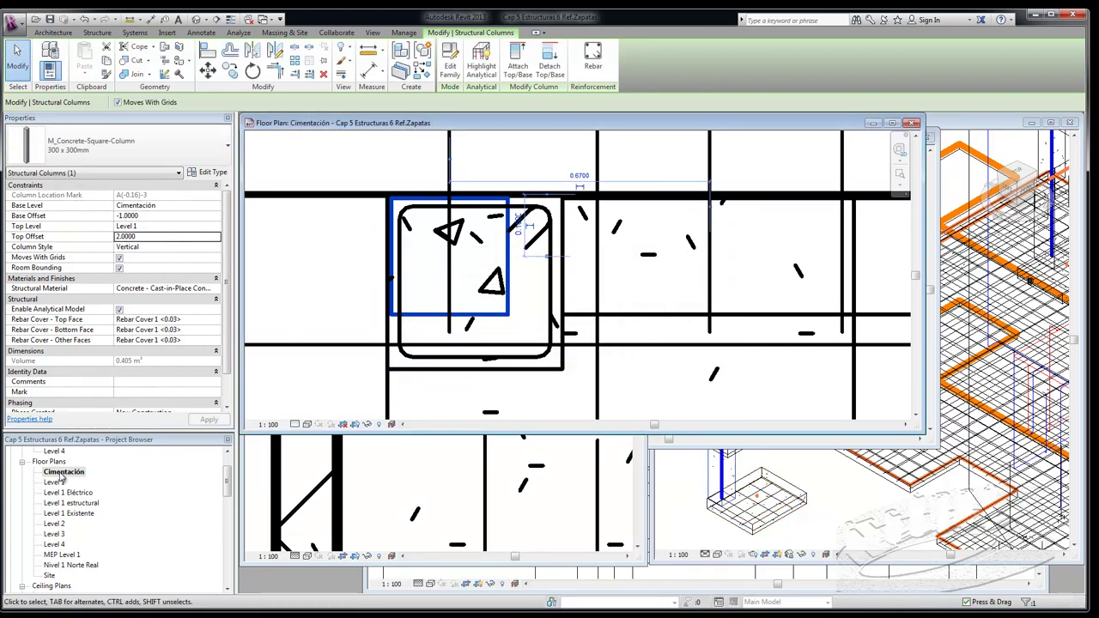
- Place an M_T1 stirrup inside the column, rotated to the wanted orientation
left_click(593, 56)
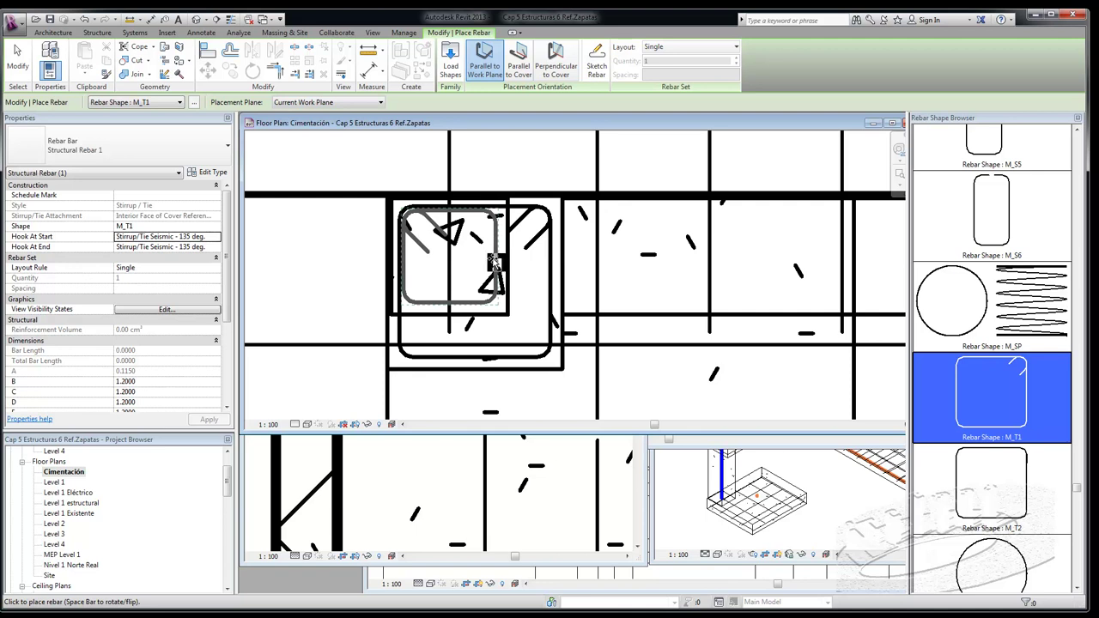
key("space")
key("space")
key("space")
key("space")
key("space")
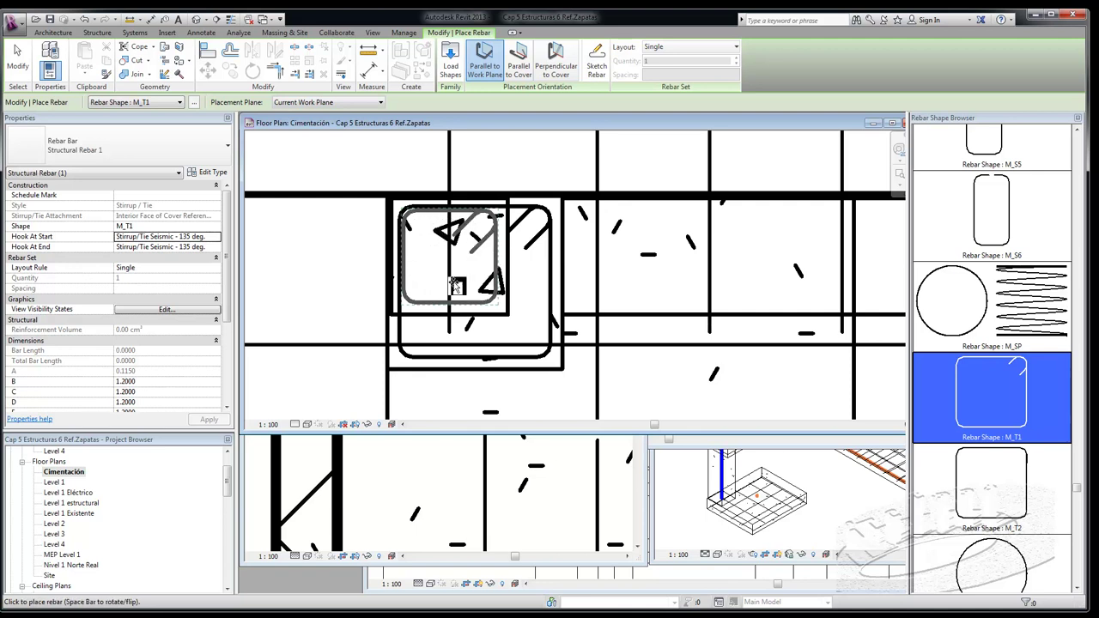
key("space")
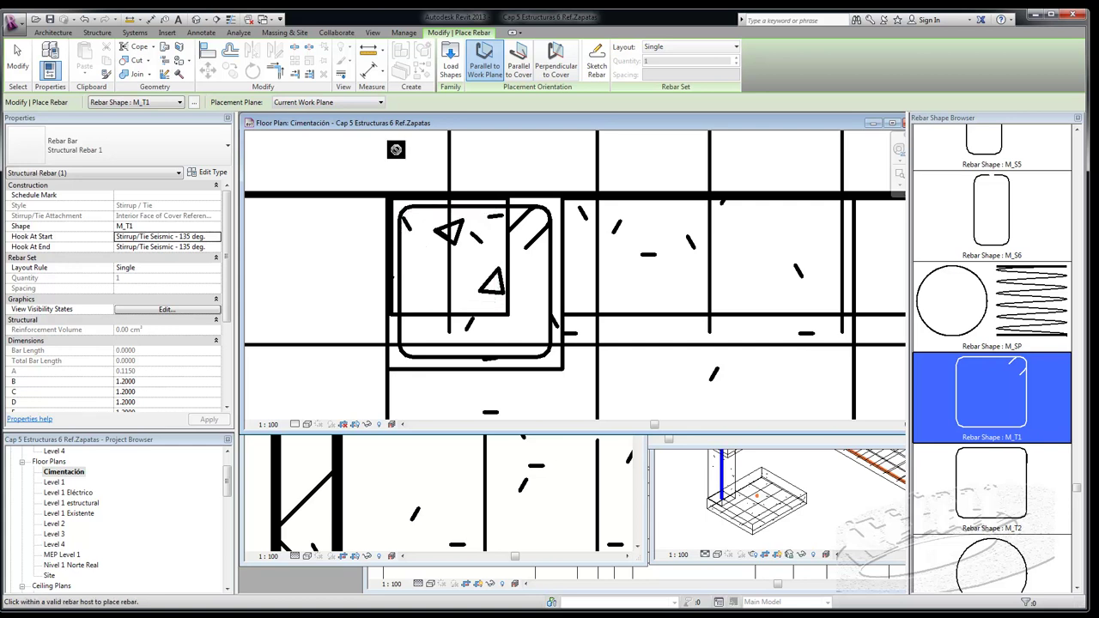
left_click(427, 285)
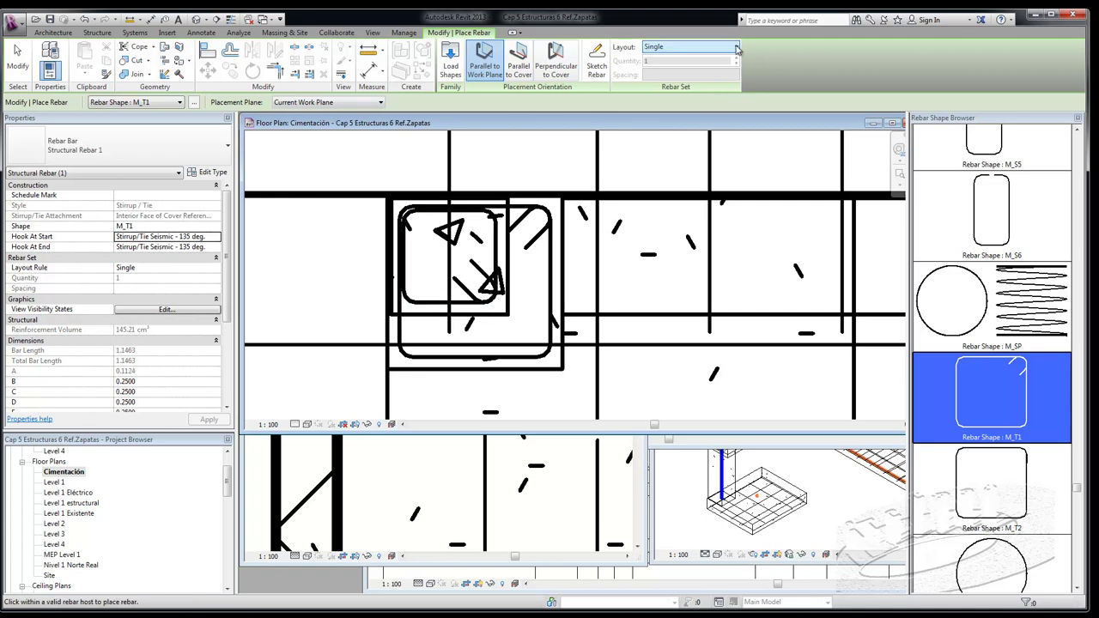
- Try the Maximum Spacing and Minimum Clear Spacing layouts, settling on Maximum Spacing
left_click(736, 48)
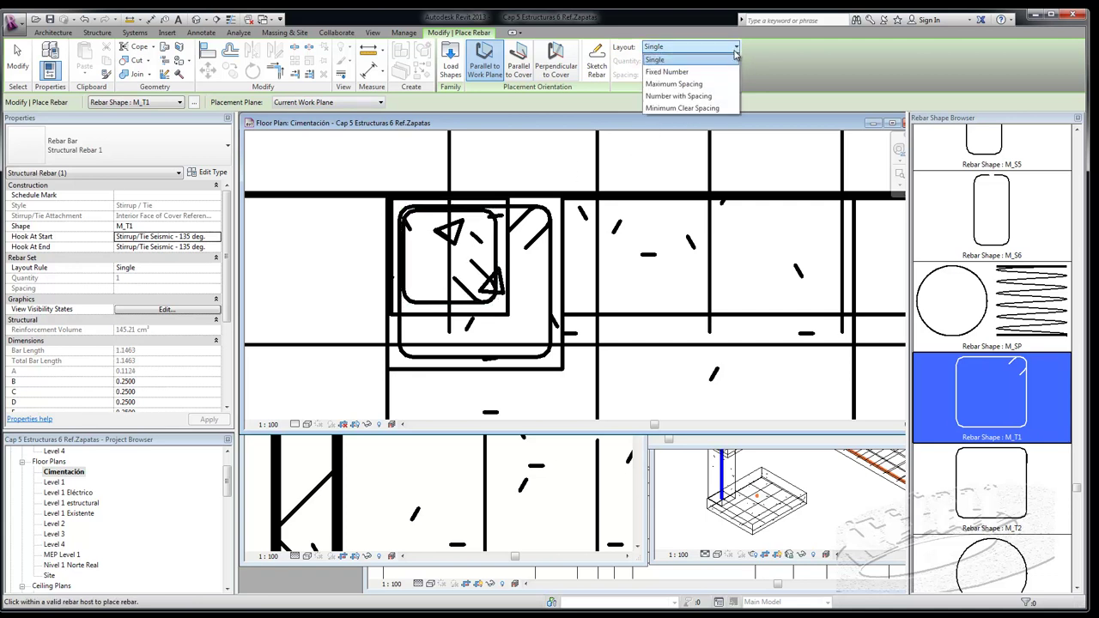
left_click(672, 85)
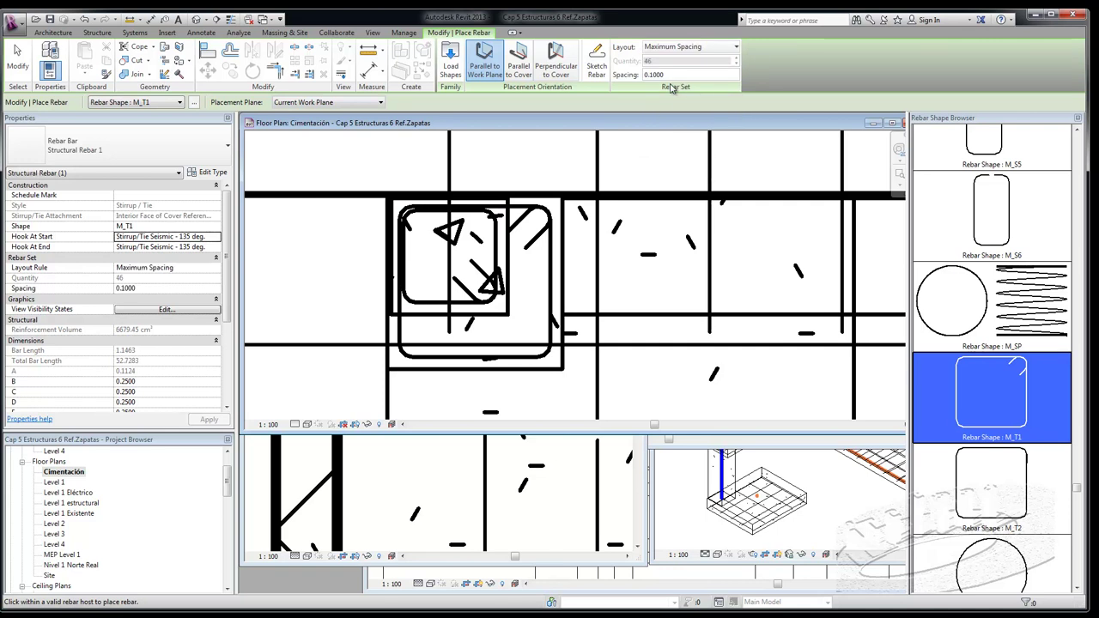
left_click(736, 49)
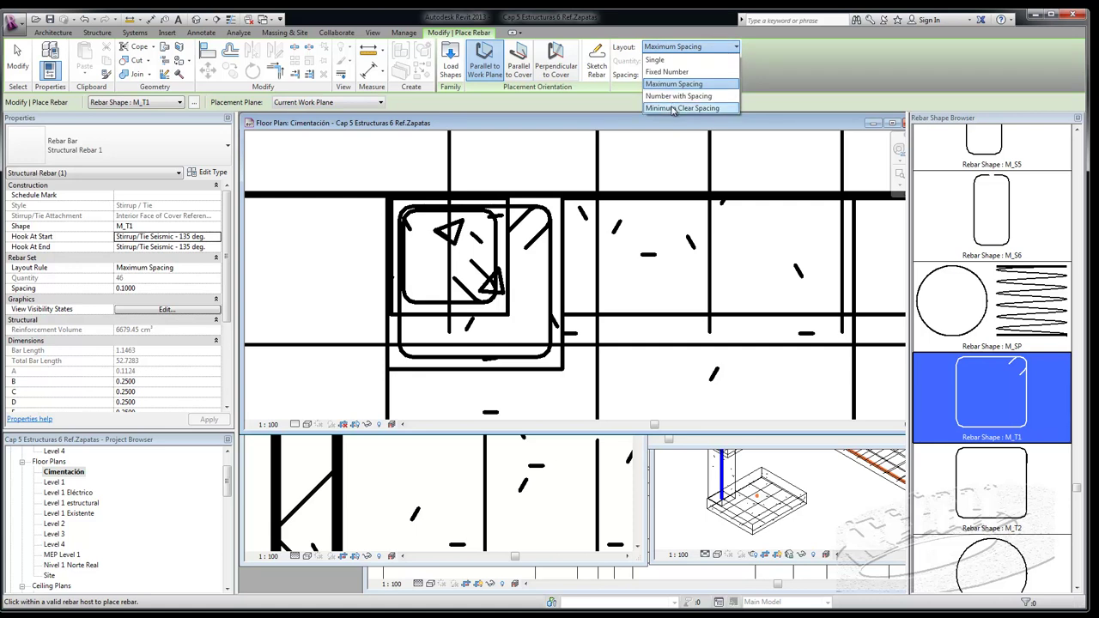
left_click(675, 109)
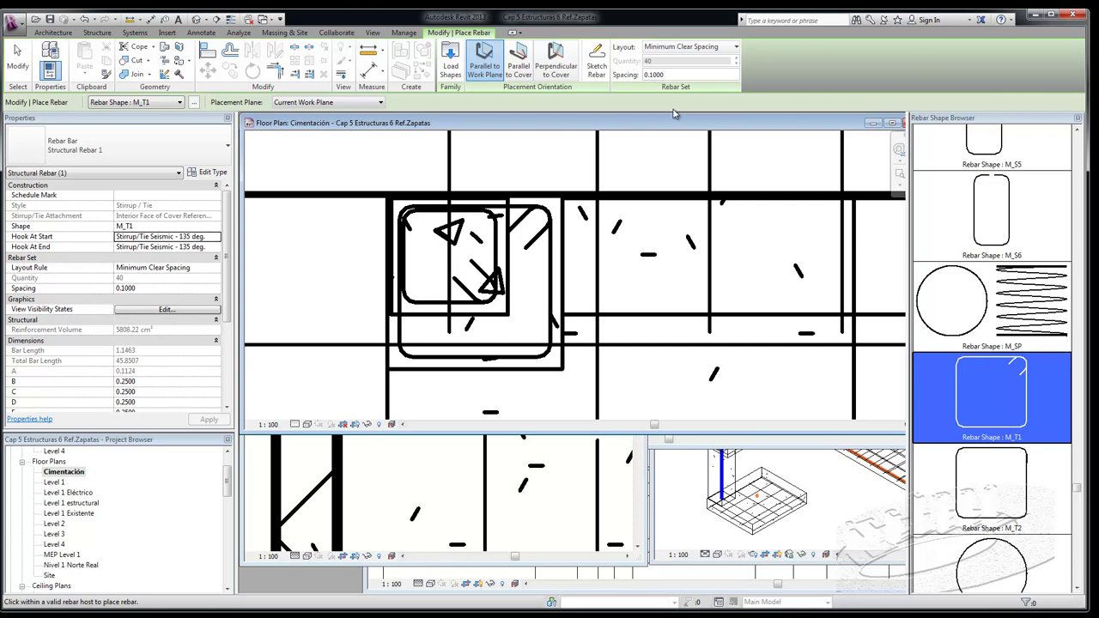
left_click(713, 47)
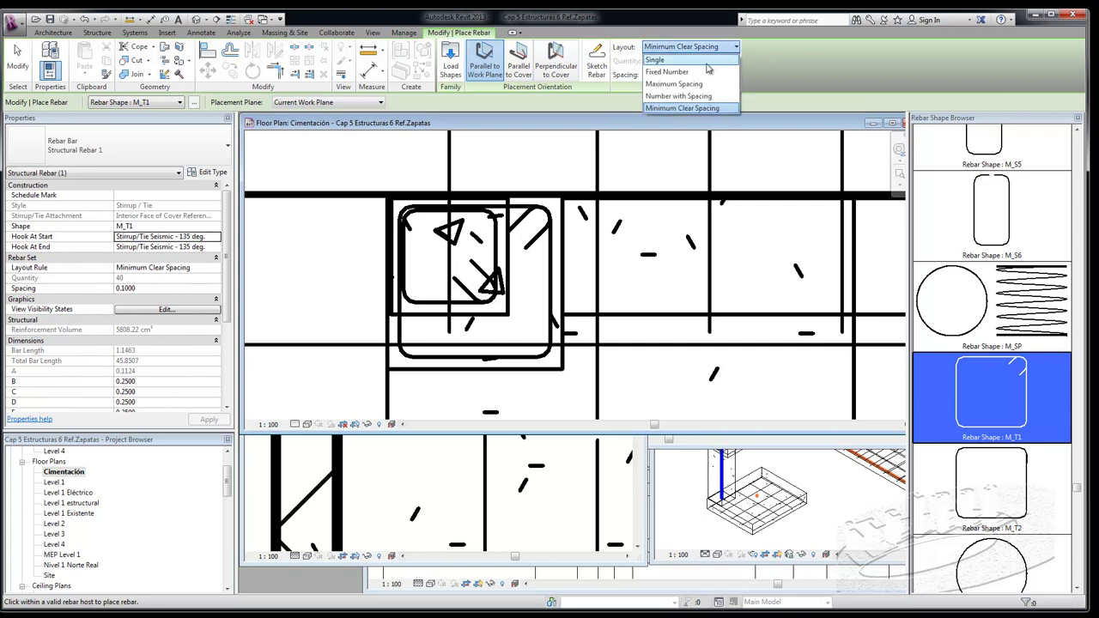
left_click(681, 84)
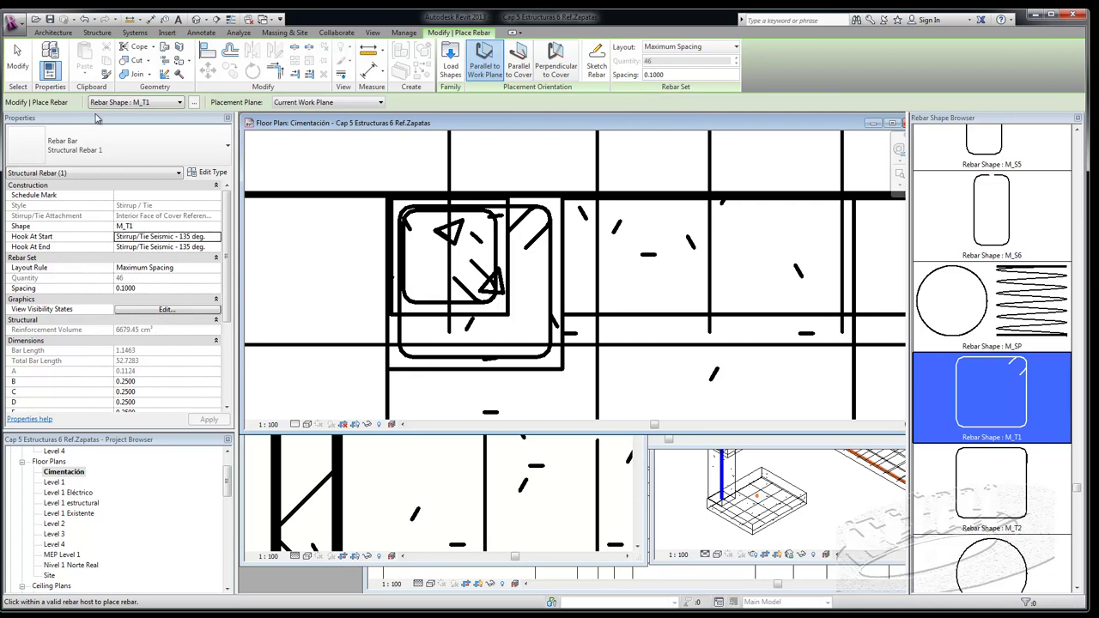
left_click(28, 76)
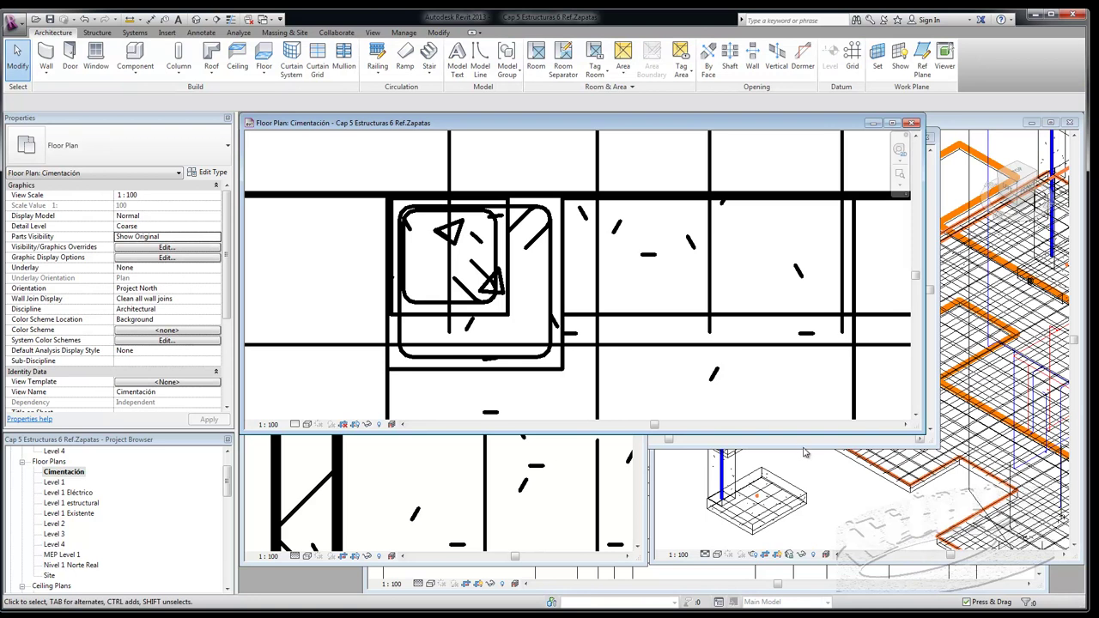
- Tile the views with WT and zoom the 3D Structural view in on the column
key("w")
key("t")
left_click(757, 407)
scroll(757, 407, "up", 3)
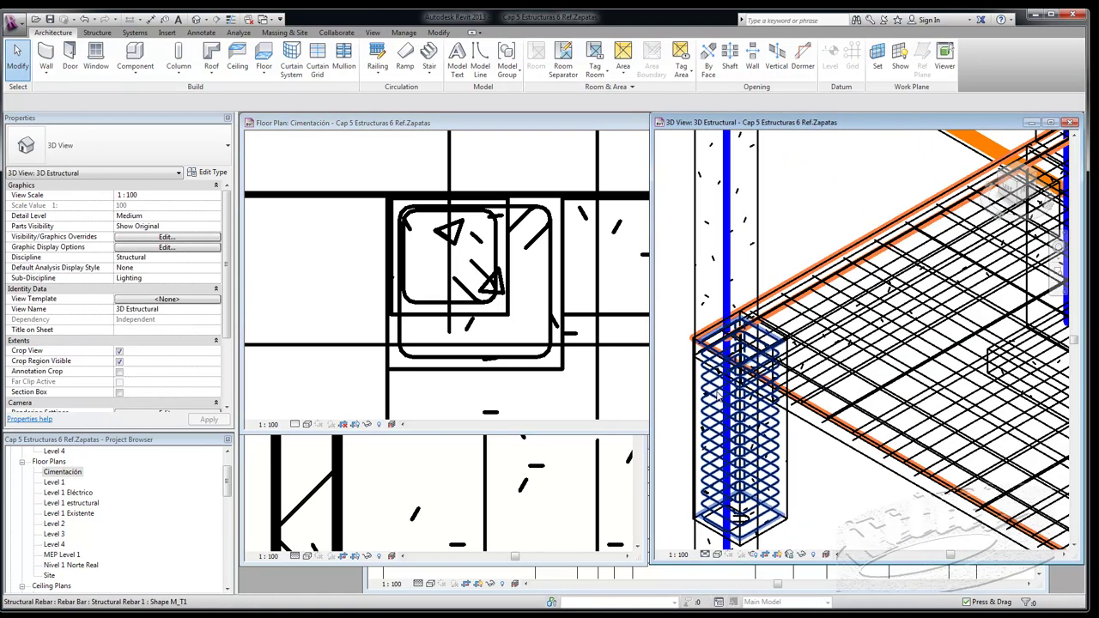
scroll(814, 240, "down", 1)
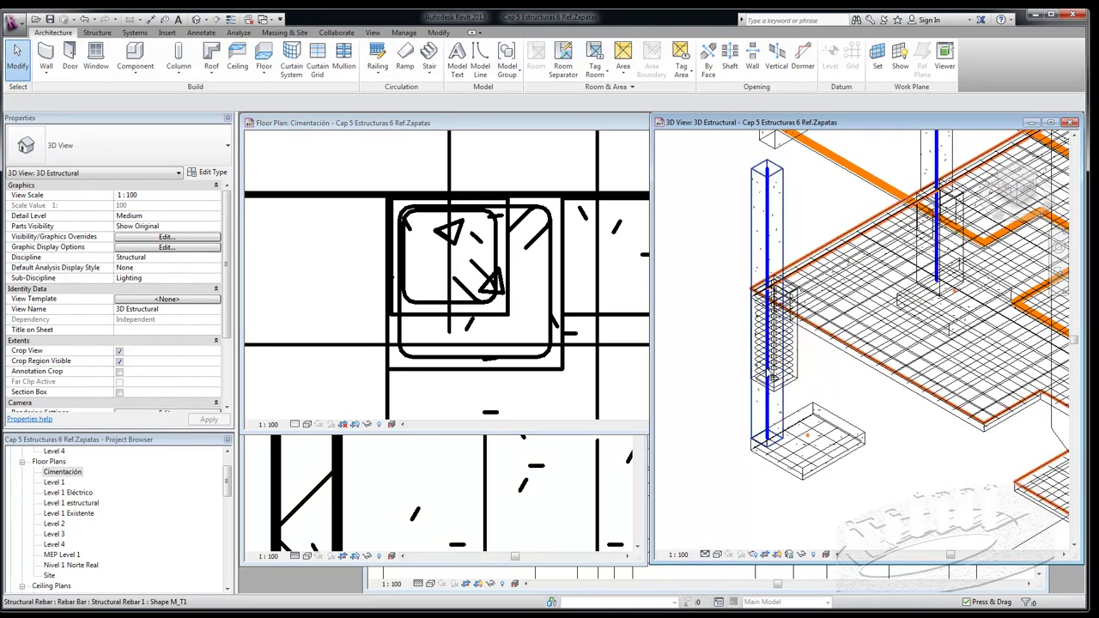
scroll(805, 407, "up", 2)
scroll(806, 407, "up", 1)
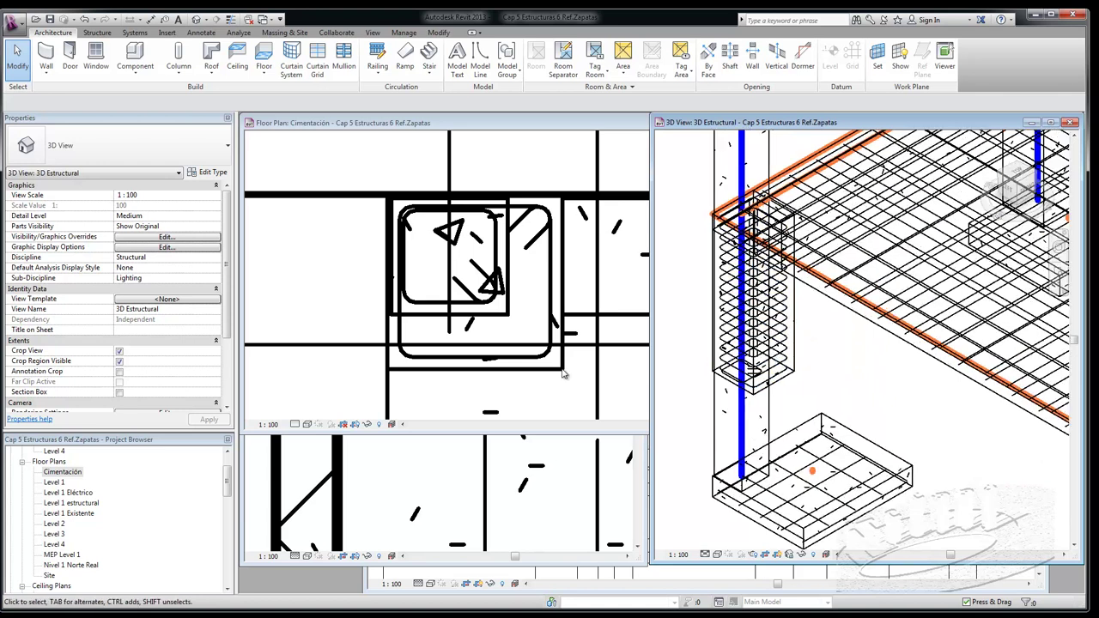
left_click(563, 374)
scroll(562, 374, "up", 1)
left_click(807, 405)
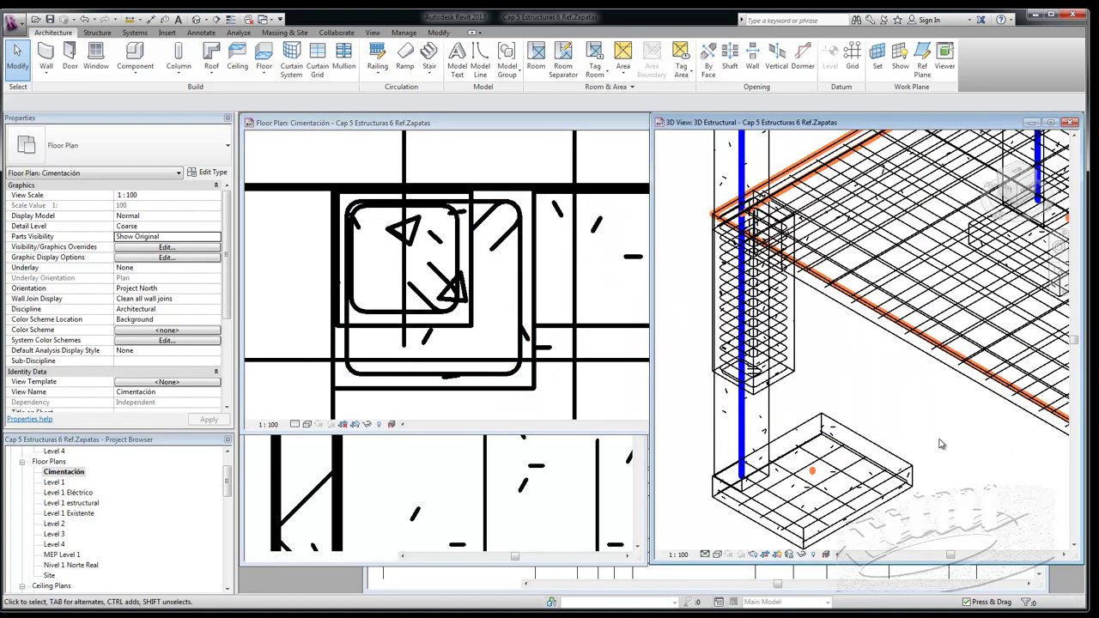
scroll(807, 405, "up", 1)
scroll(808, 405, "up", 1)
scroll(807, 405, "up", 1)
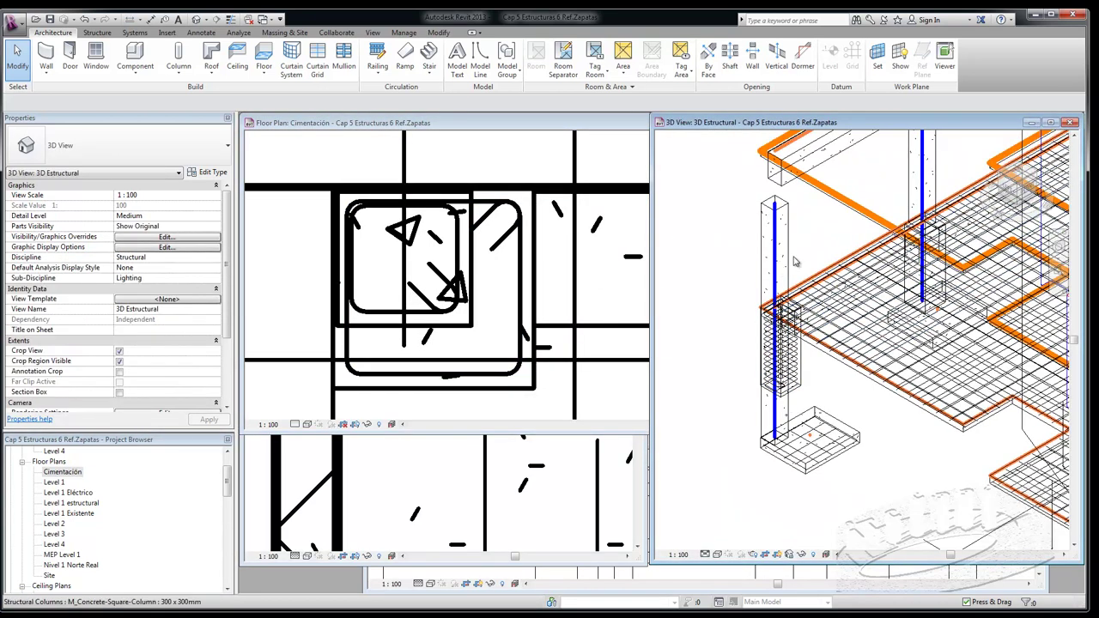
scroll(814, 258, "up", 1)
scroll(796, 258, "up", 1)
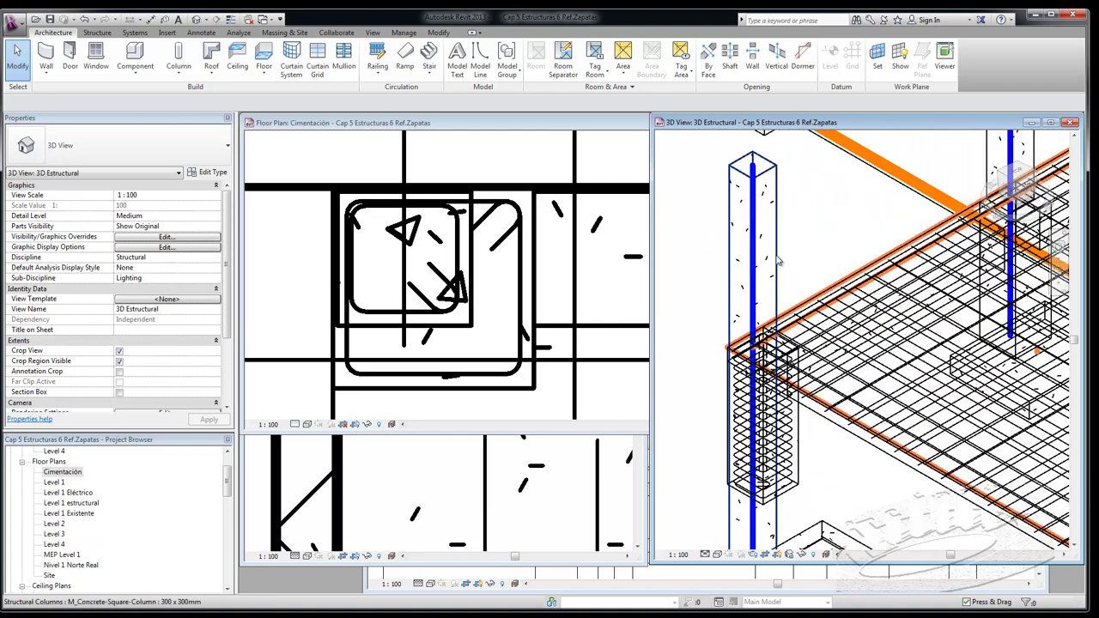
left_click(793, 260)
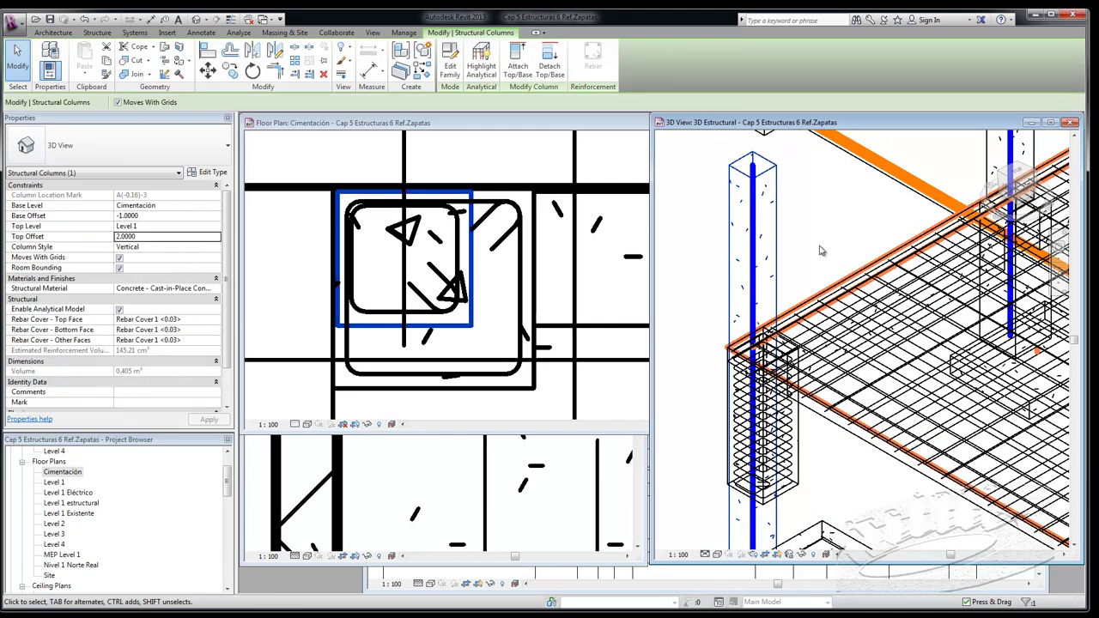
- Lay the stirrup out as Maximum Spacing, giving 46 bars at 0.1000
left_click(455, 254)
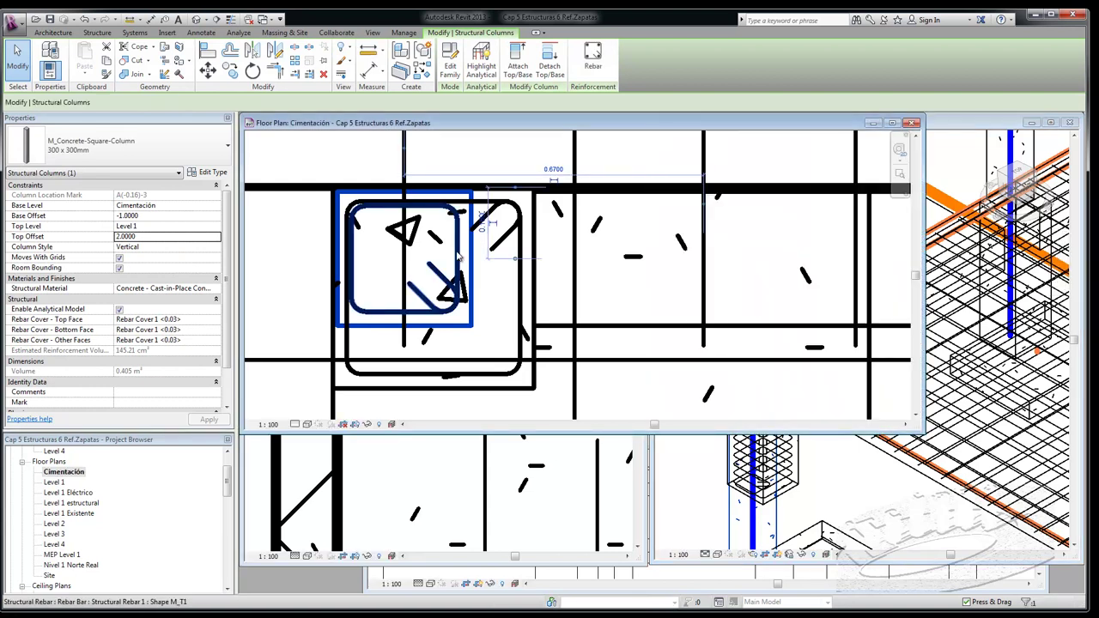
left_click(459, 255)
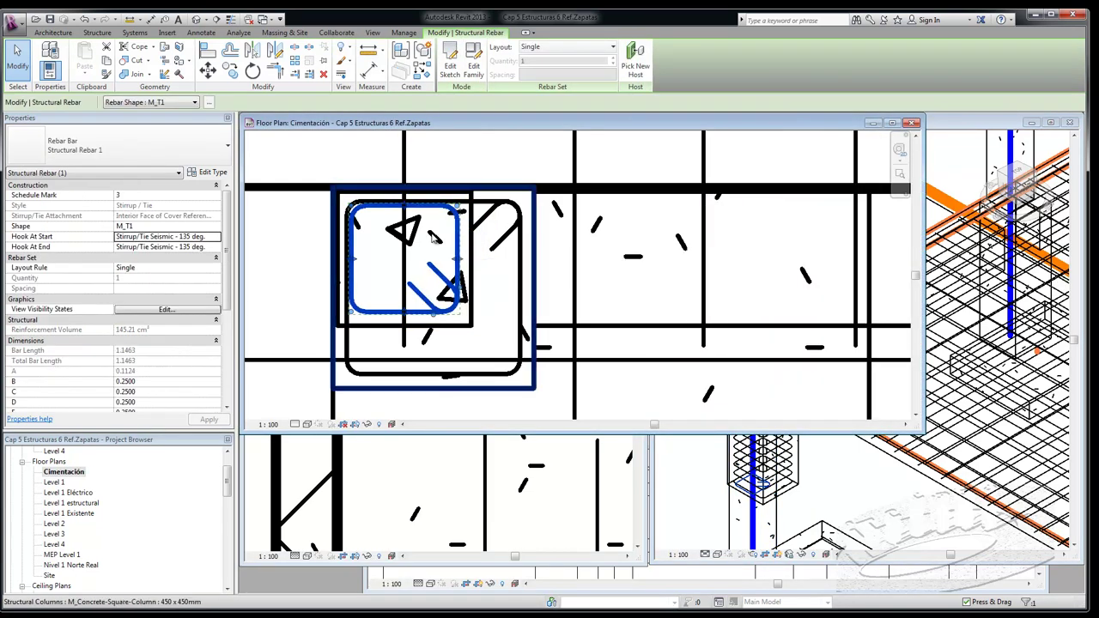
left_click(614, 50)
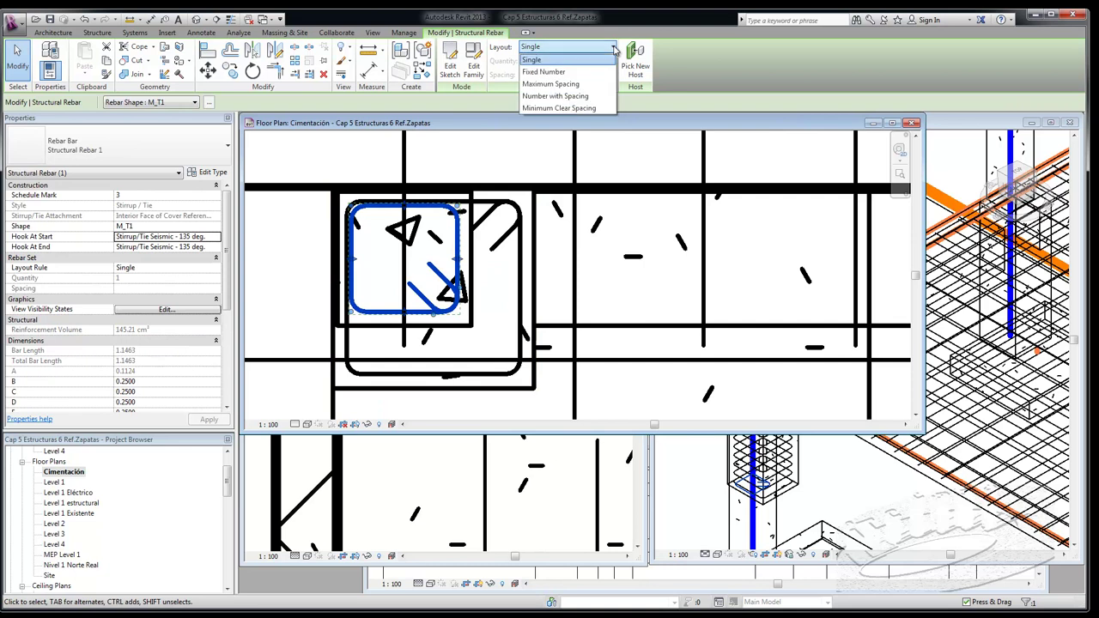
left_click(548, 85)
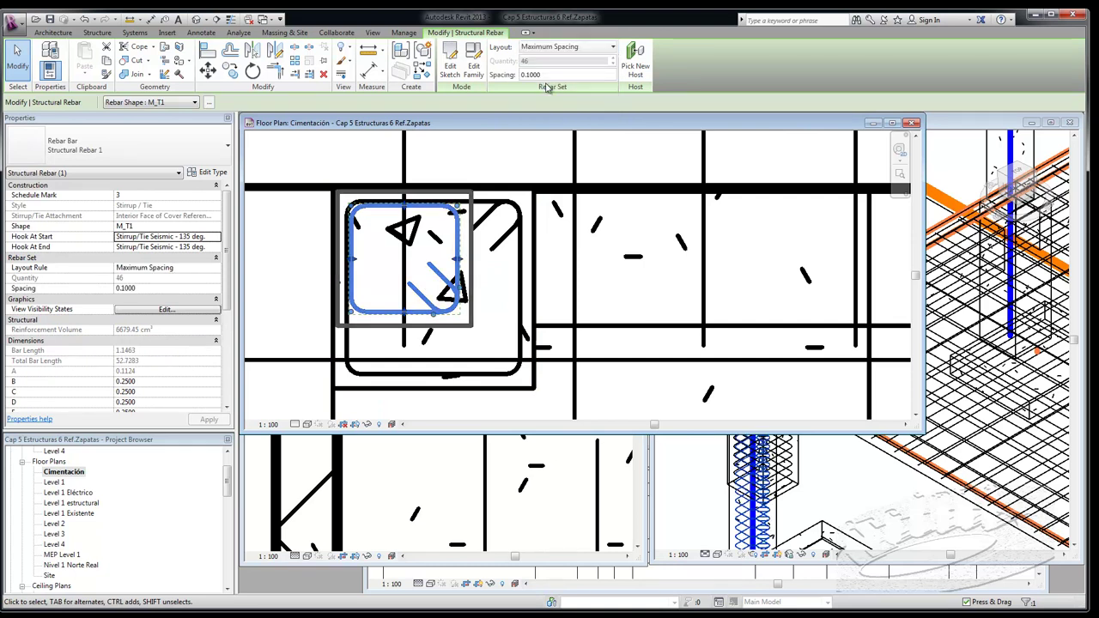
left_click(518, 151)
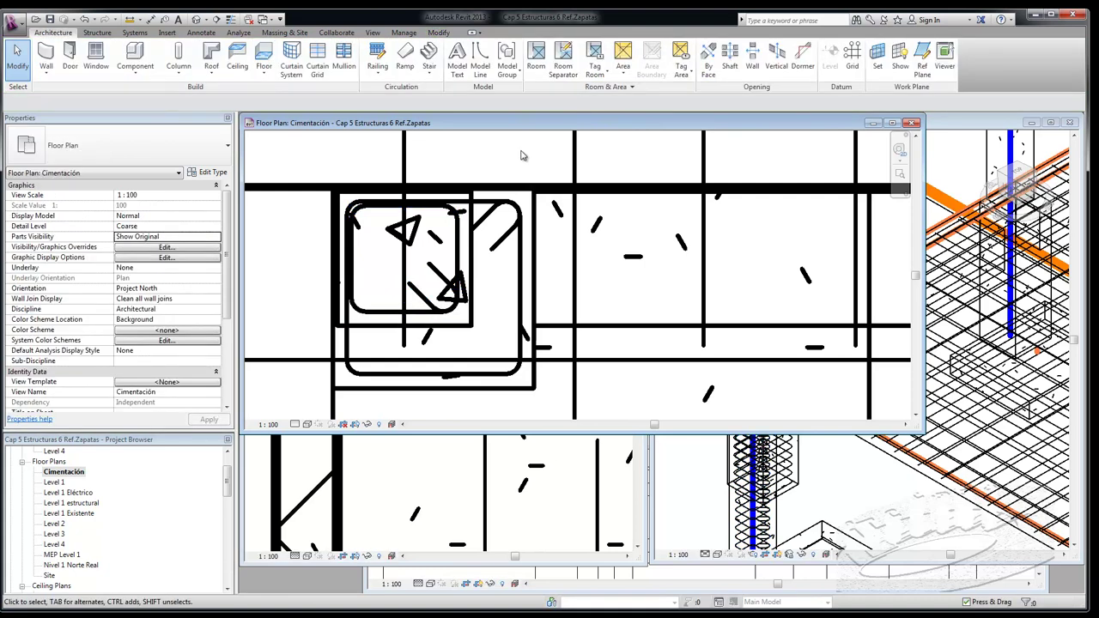
- Retile the views and select the concrete column in the 3D view
key("w")
key("t")
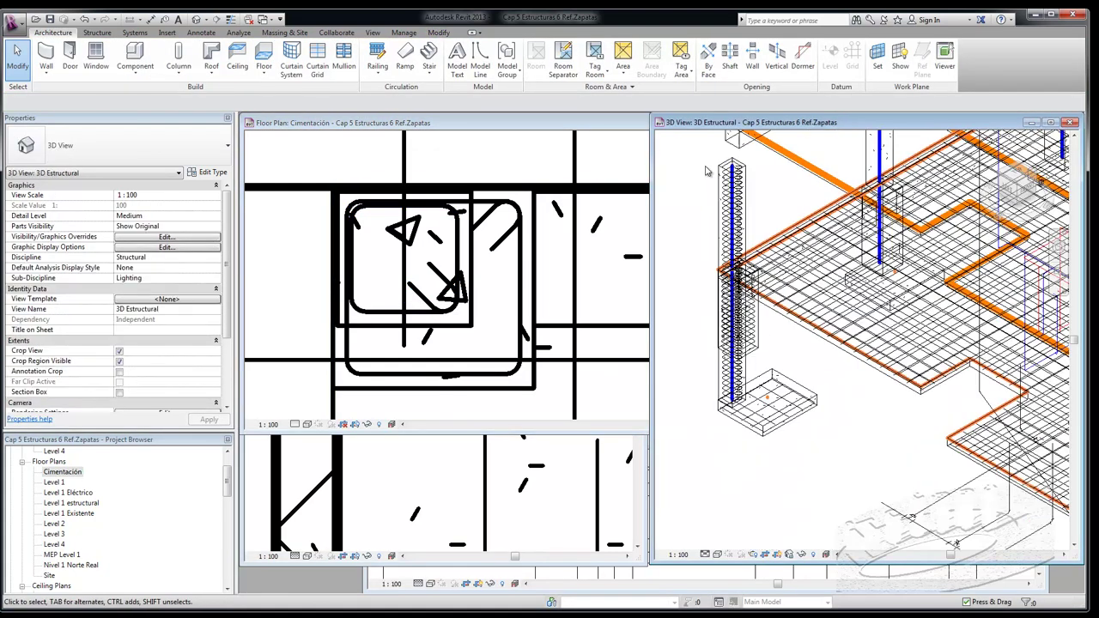
scroll(785, 322, "up", 2)
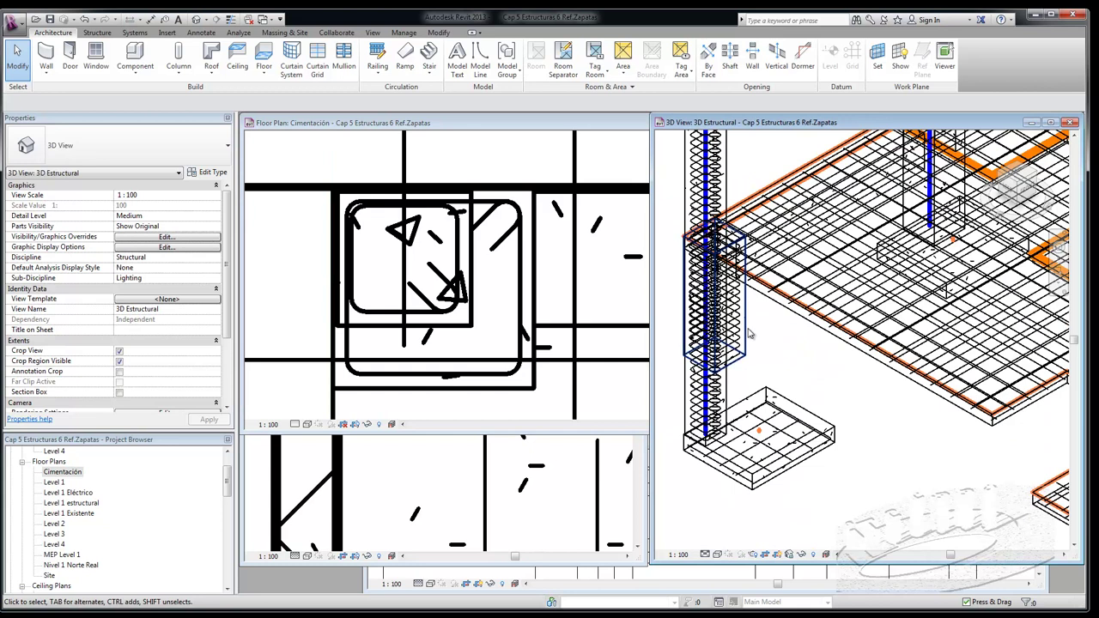
left_click(746, 335)
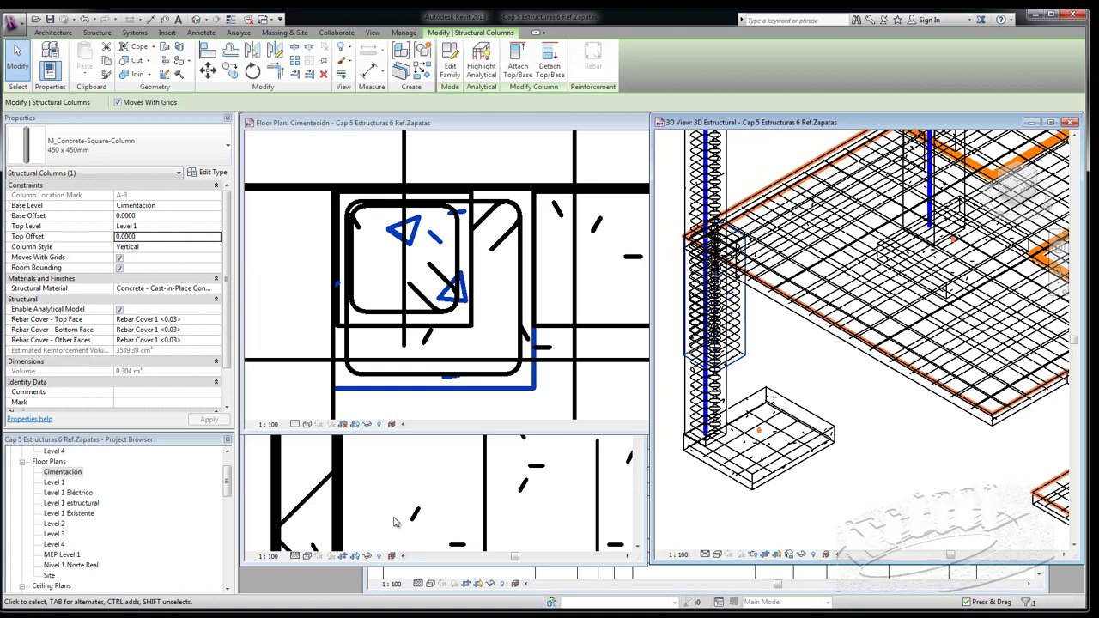
- In Section 2, set the column's Base Offset to 0.0000 and accept the foundation warning
left_click(681, 579)
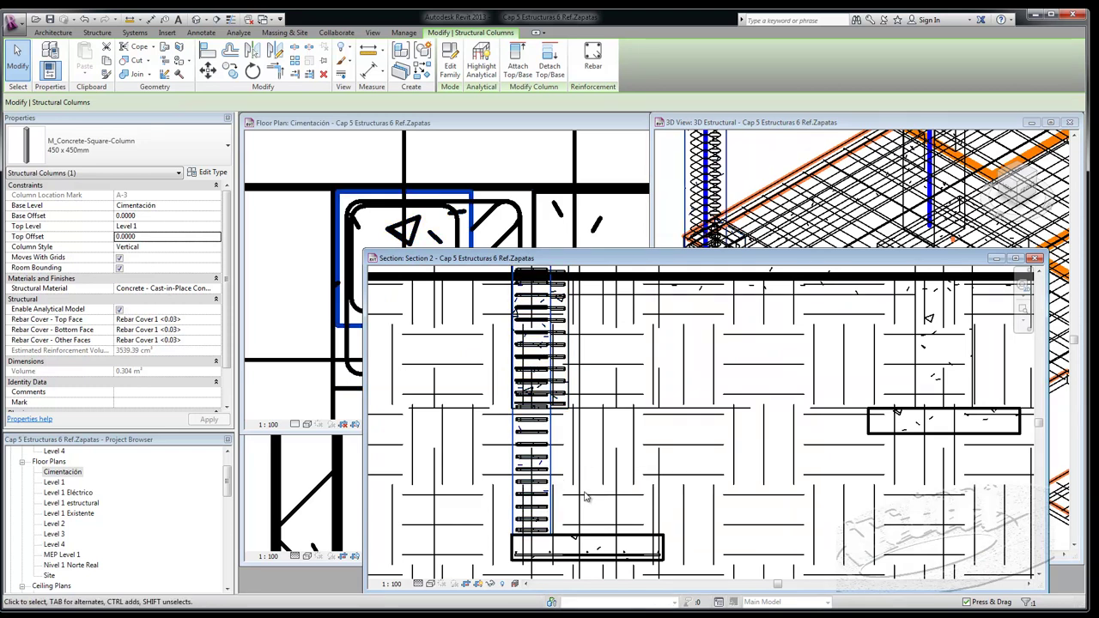
scroll(564, 515, "down", 2)
scroll(564, 515, "down", 3)
left_click(560, 513)
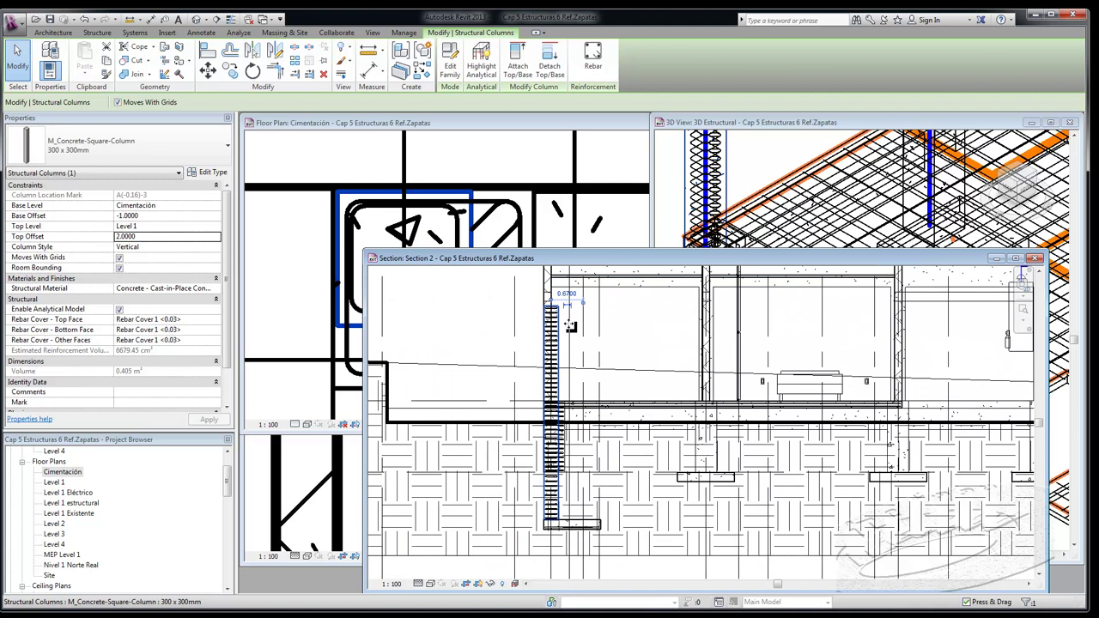
left_click(163, 216)
type("0.0000")
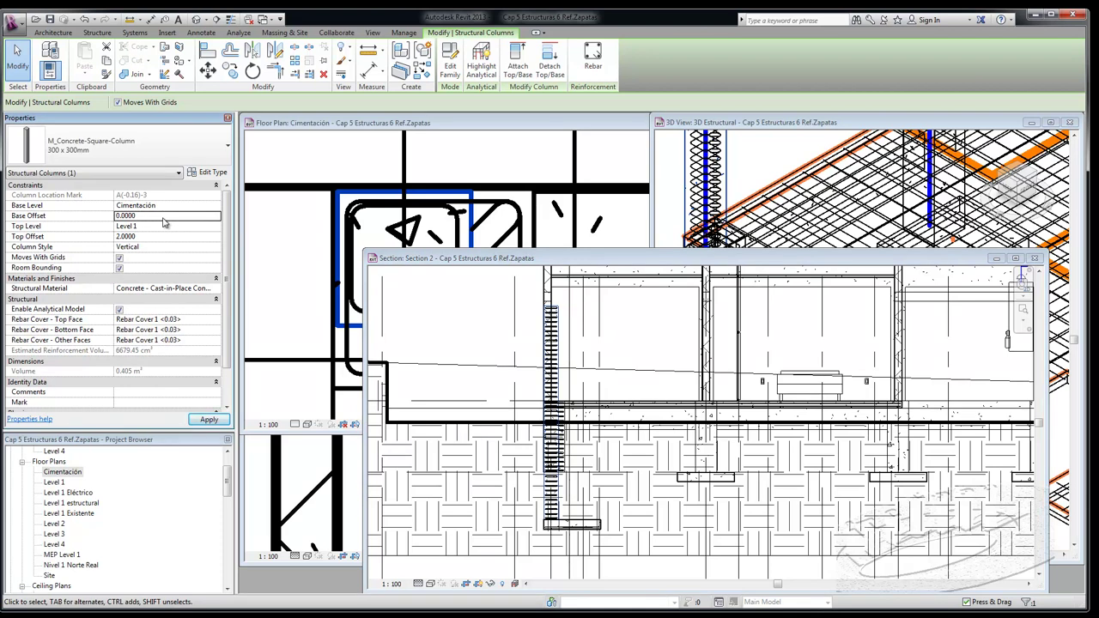
key("Return")
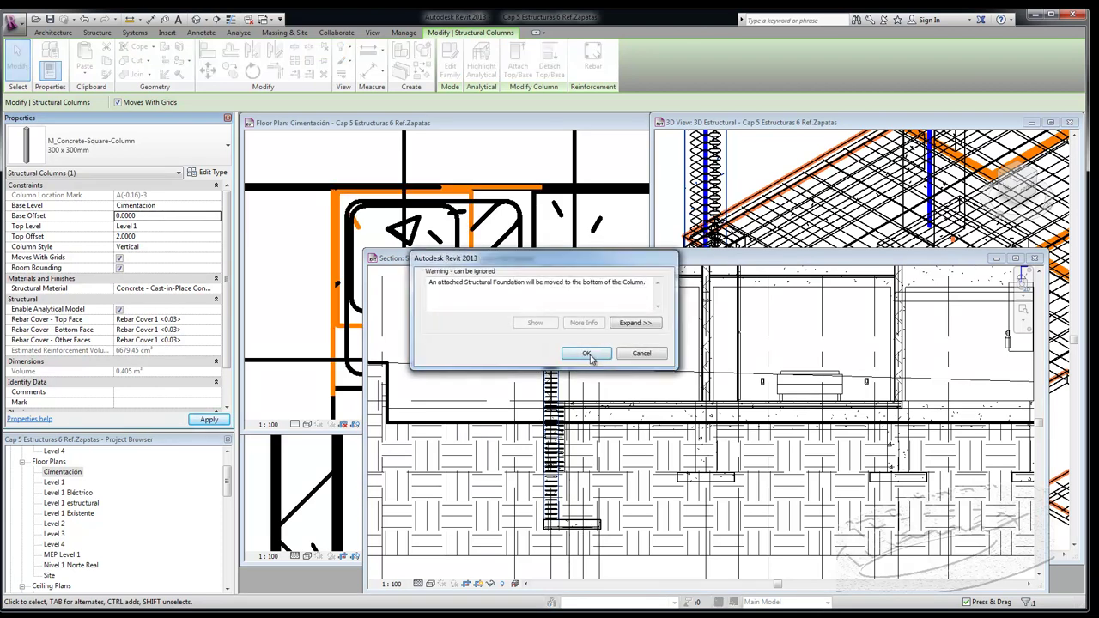
left_click(588, 354)
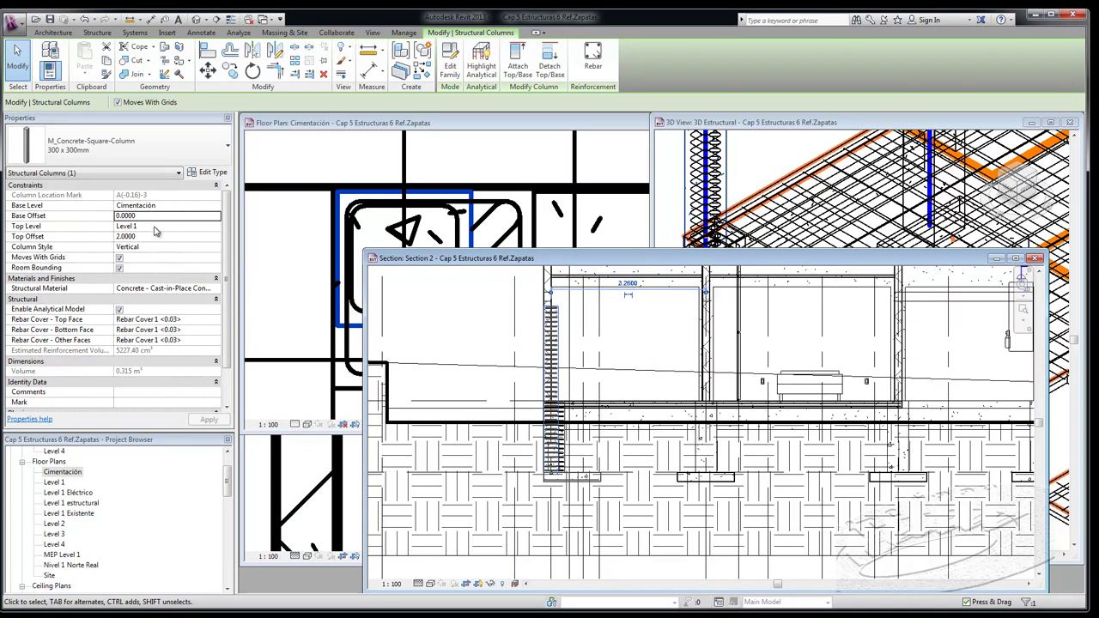
- Set the column's Top Level to Level 2 with zero Top Offset and apply
left_click(155, 226)
left_click(215, 229)
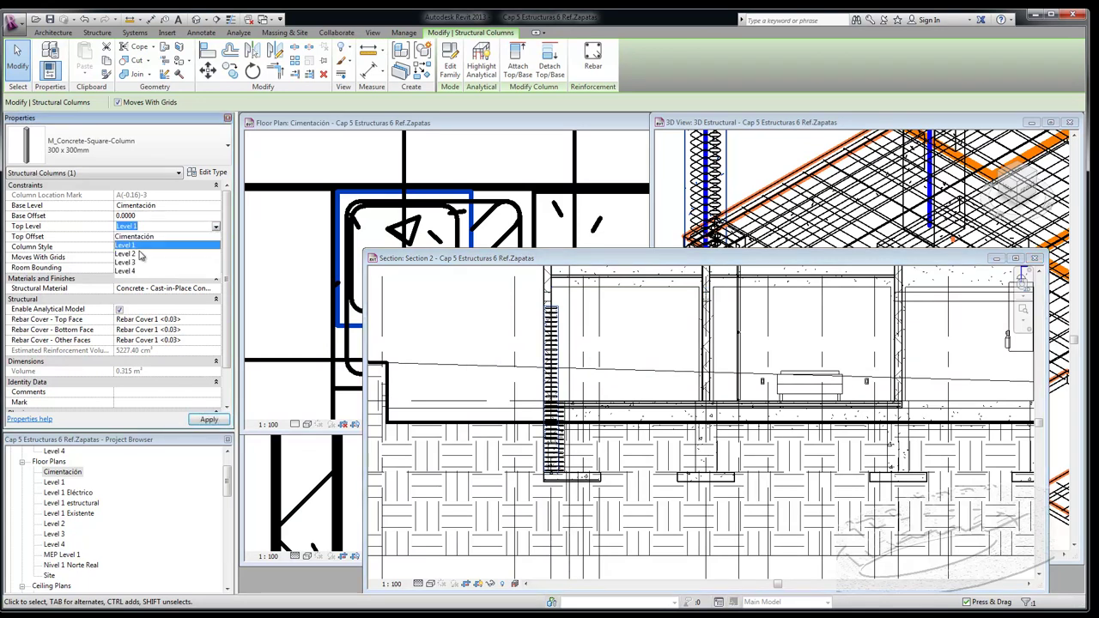
left_click(132, 256)
left_click(143, 237)
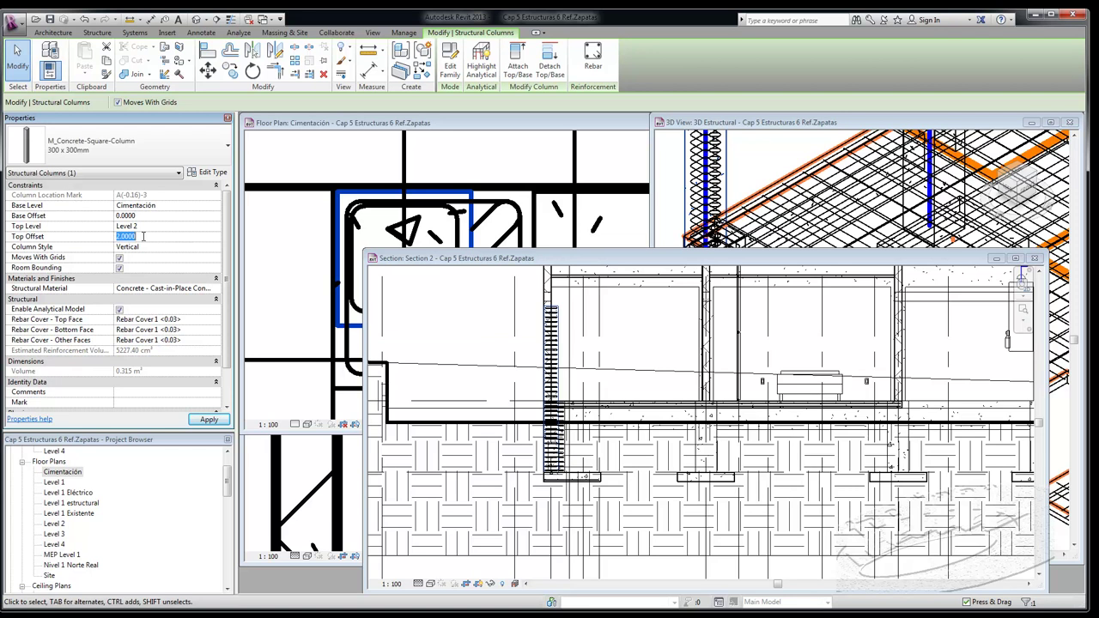
type("0")
key("Return")
left_click(208, 419)
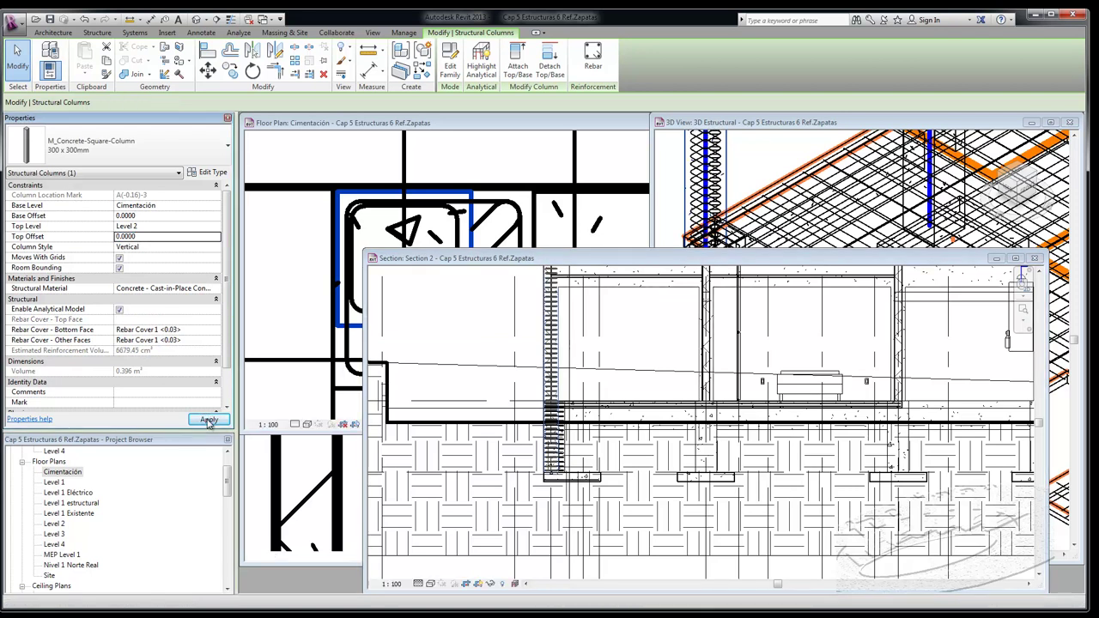
left_click(622, 344)
middle_click_drag(515, 282, 505, 350)
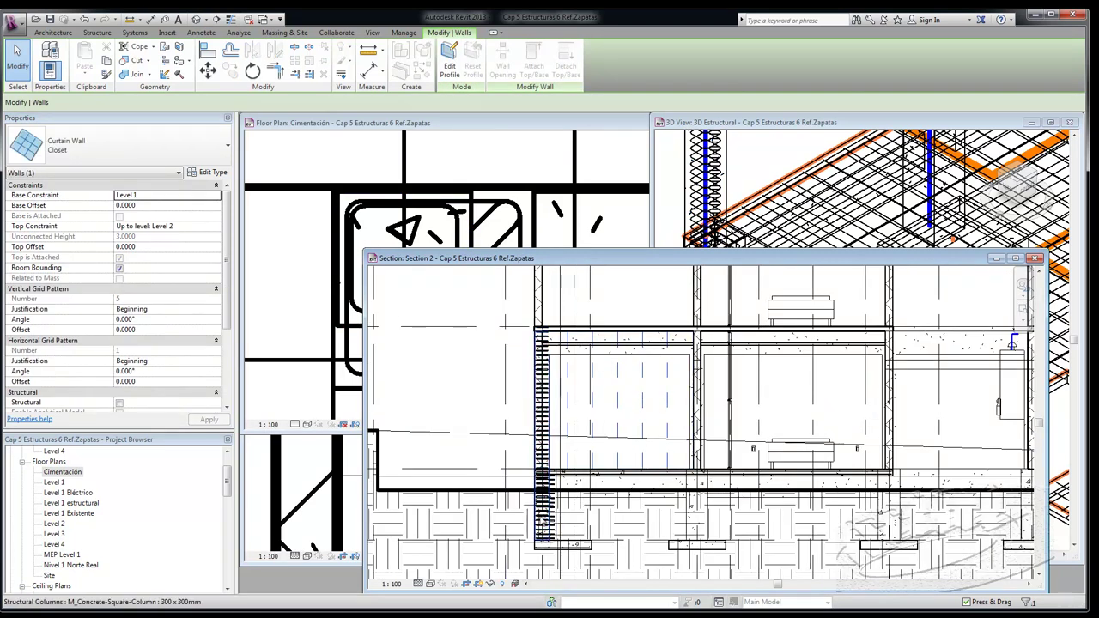
- Switch the stirrup set's layout to Number with Spacing
key("Escape")
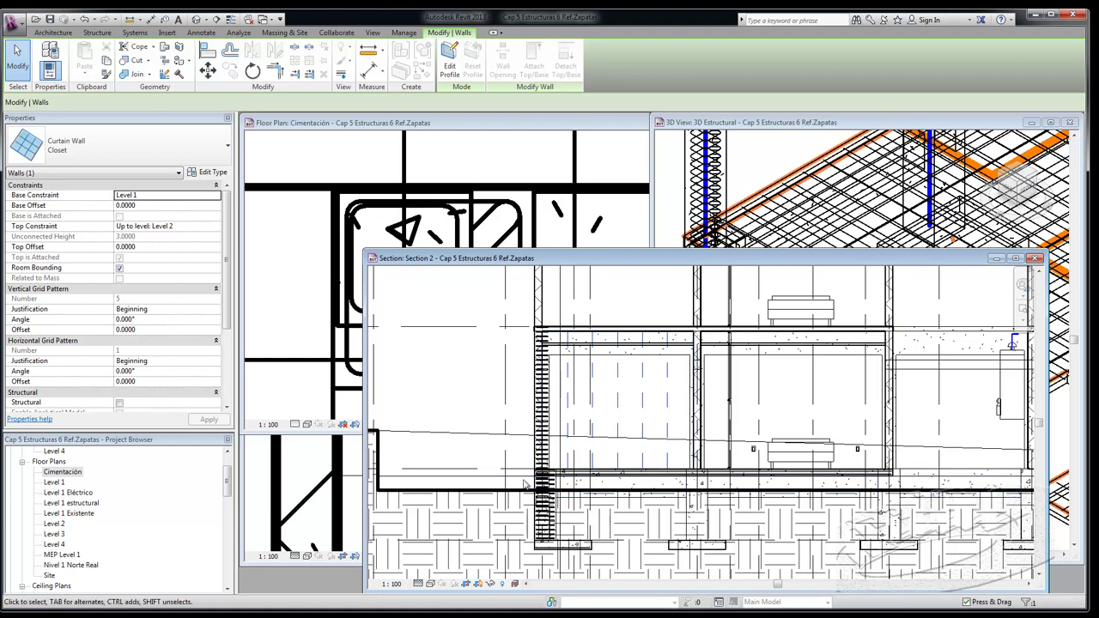
scroll(562, 530, "up", 3)
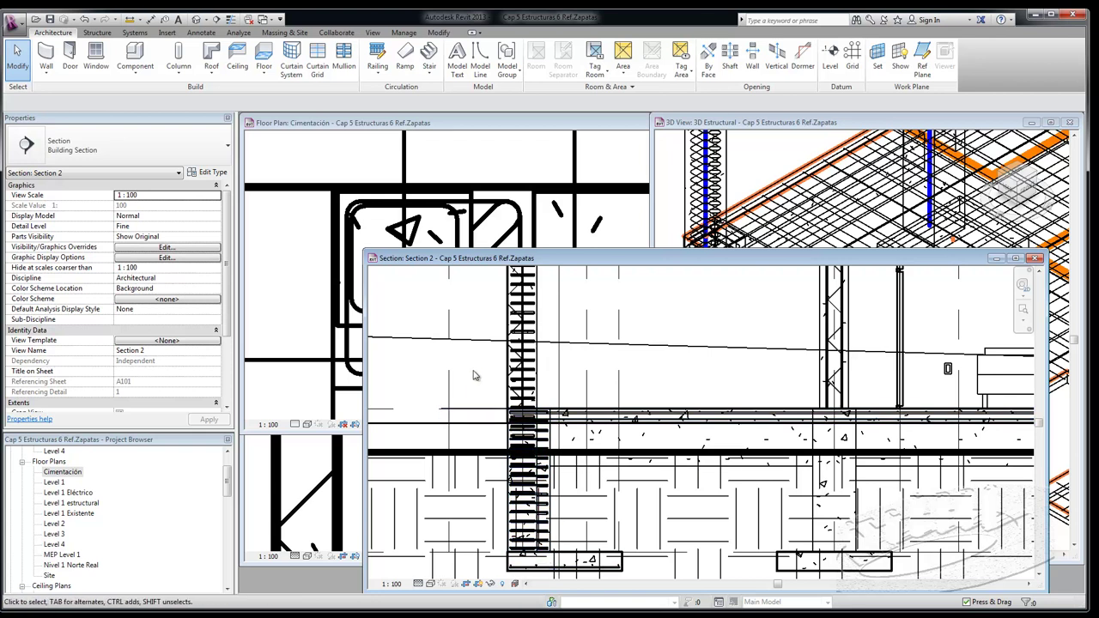
scroll(475, 375, "down", 1)
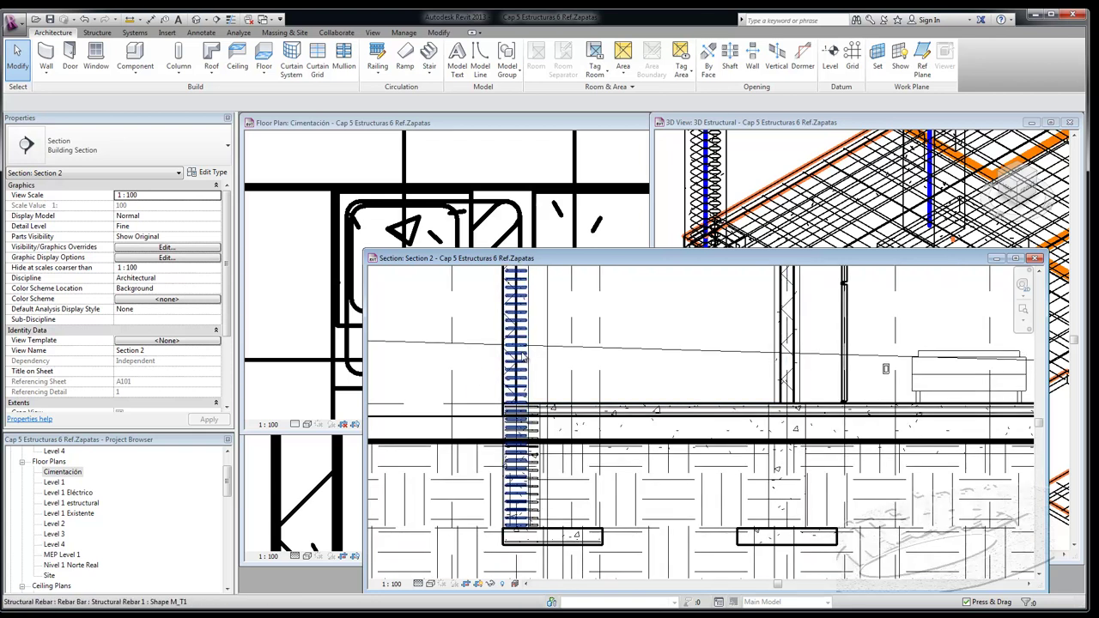
left_click(522, 357)
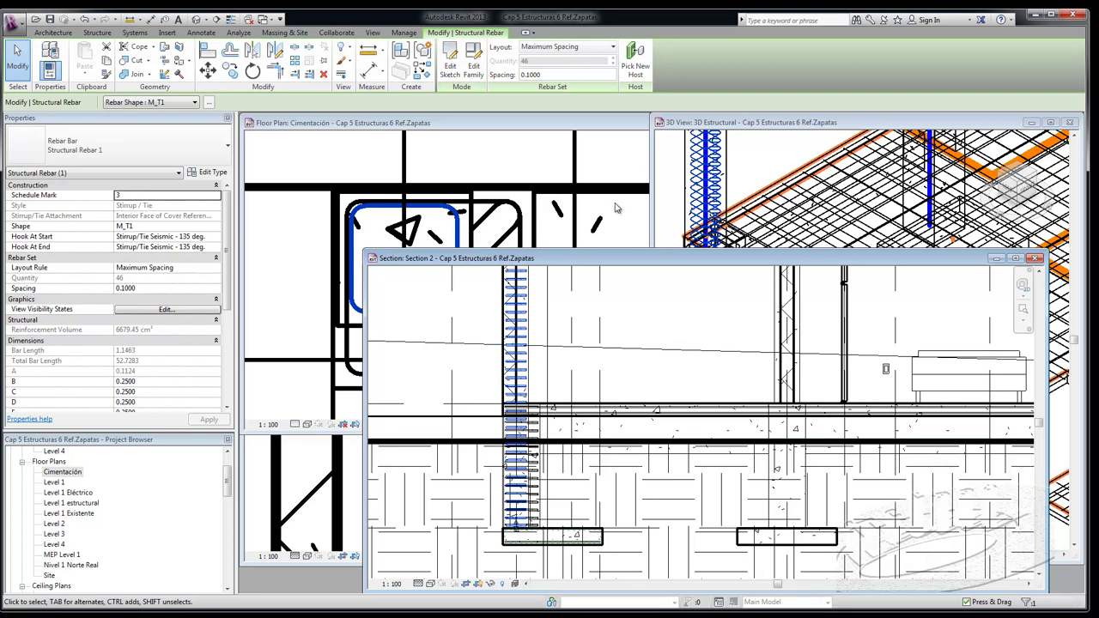
left_click(583, 46)
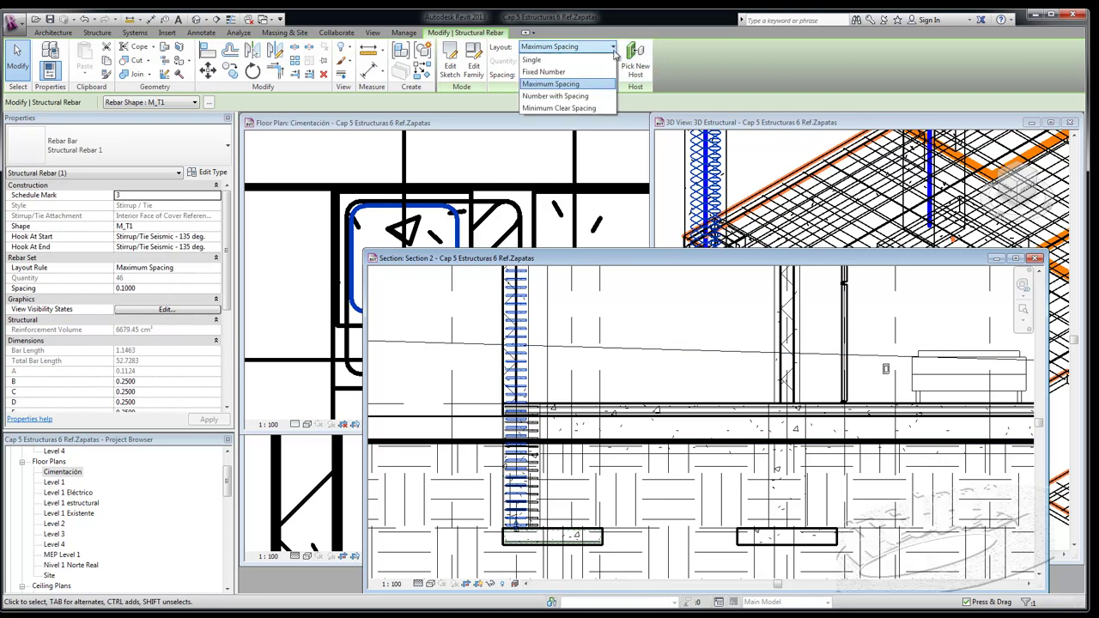
left_click(574, 96)
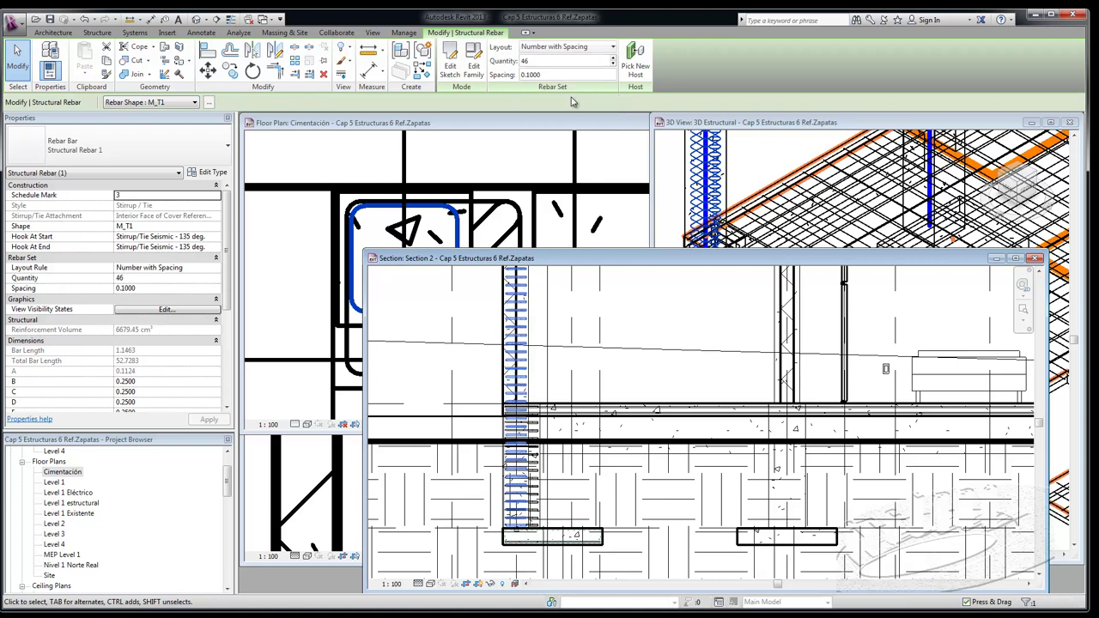
left_click(515, 451)
- Check the stacked stirrups in the 3D Estructural view, then return to the Cimentación plan
scroll(515, 451, "up", 5)
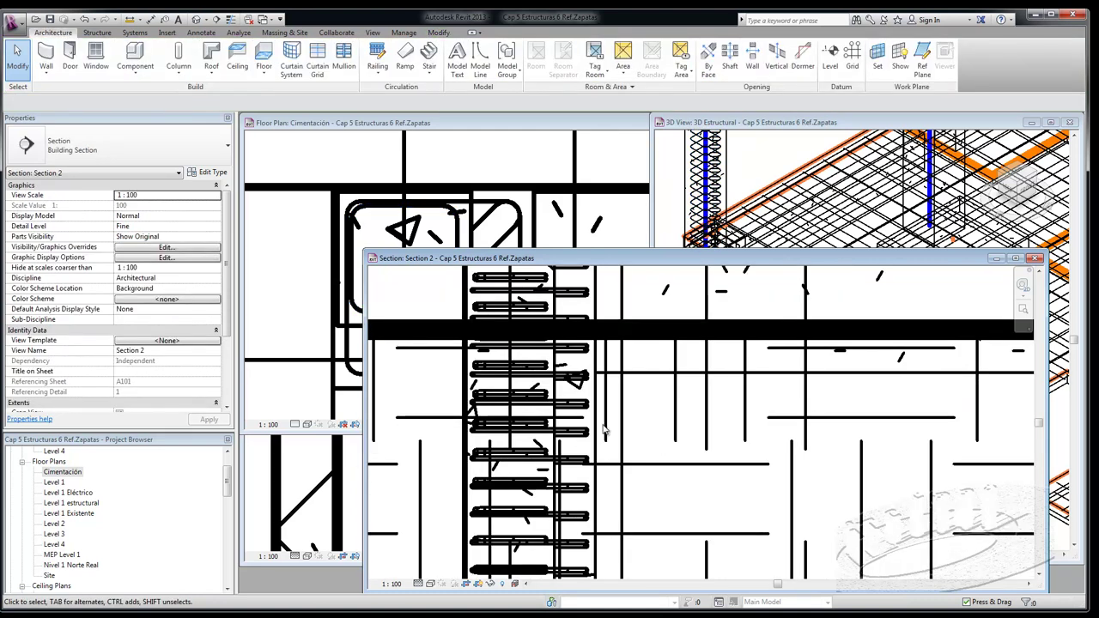
scroll(458, 421, "down", 2)
scroll(457, 421, "down", 2)
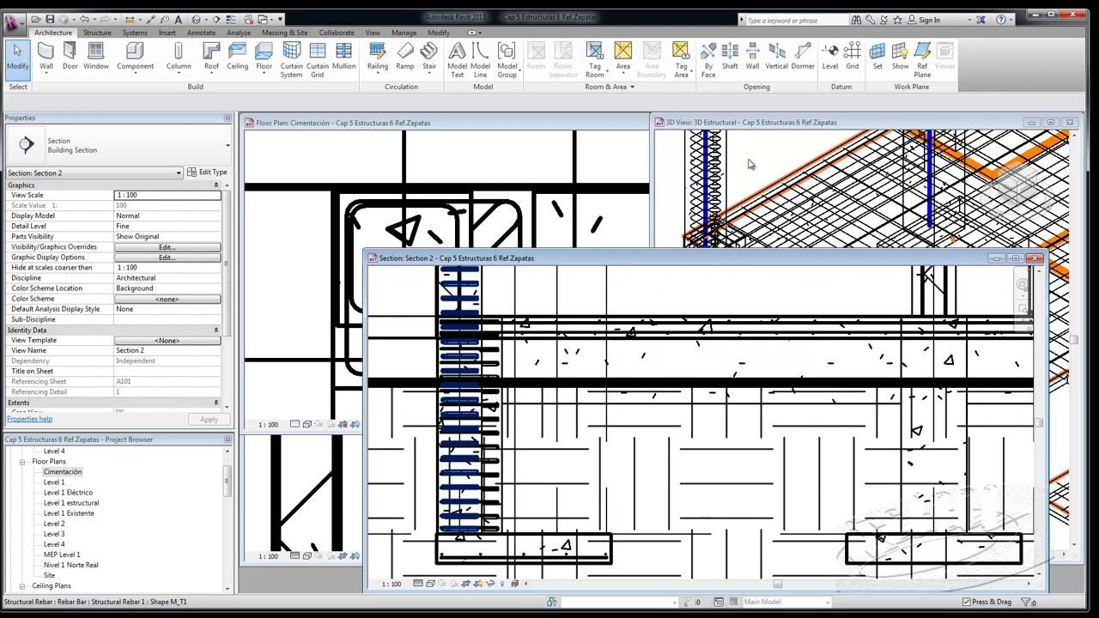
left_click(758, 160)
scroll(722, 297, "down", 2)
scroll(722, 297, "down", 2)
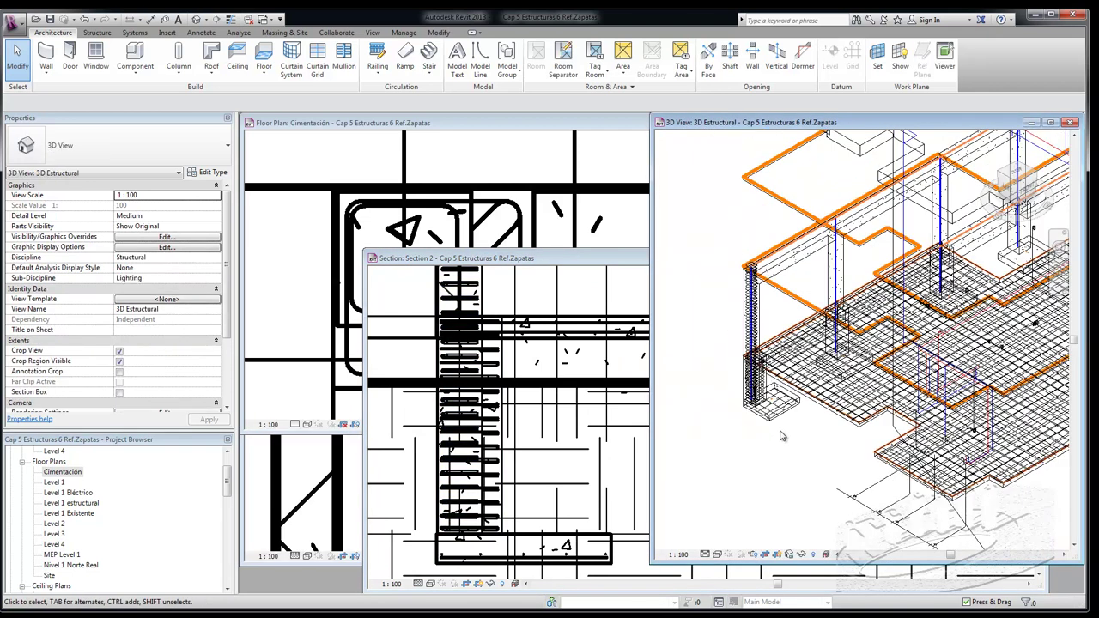
scroll(722, 297, "up", 1)
scroll(723, 297, "up", 1)
scroll(722, 297, "up", 1)
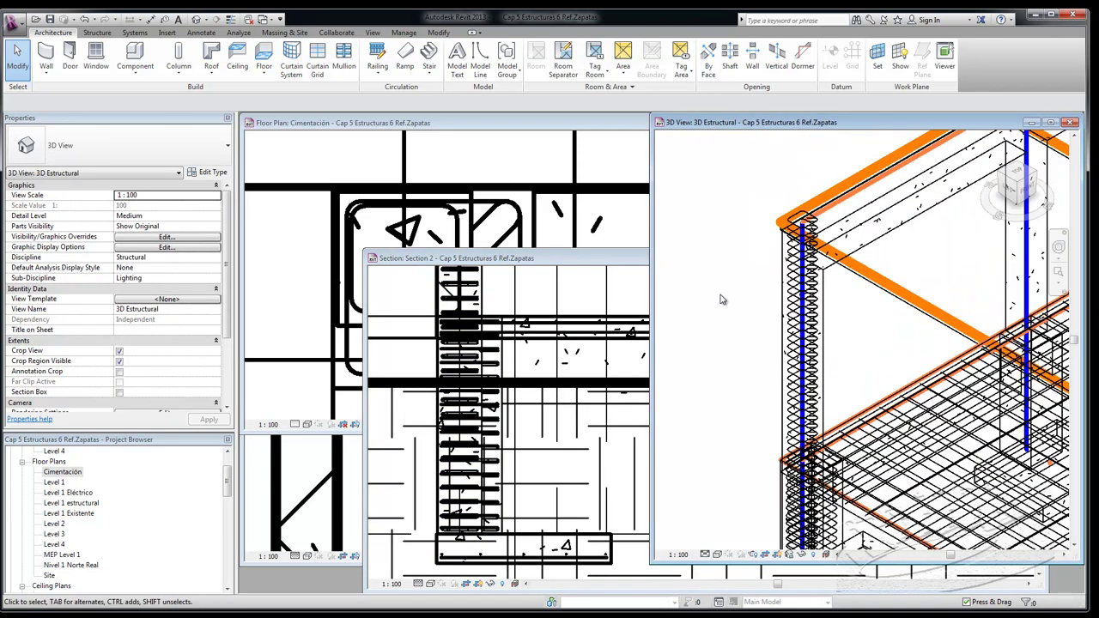
scroll(722, 297, "up", 1)
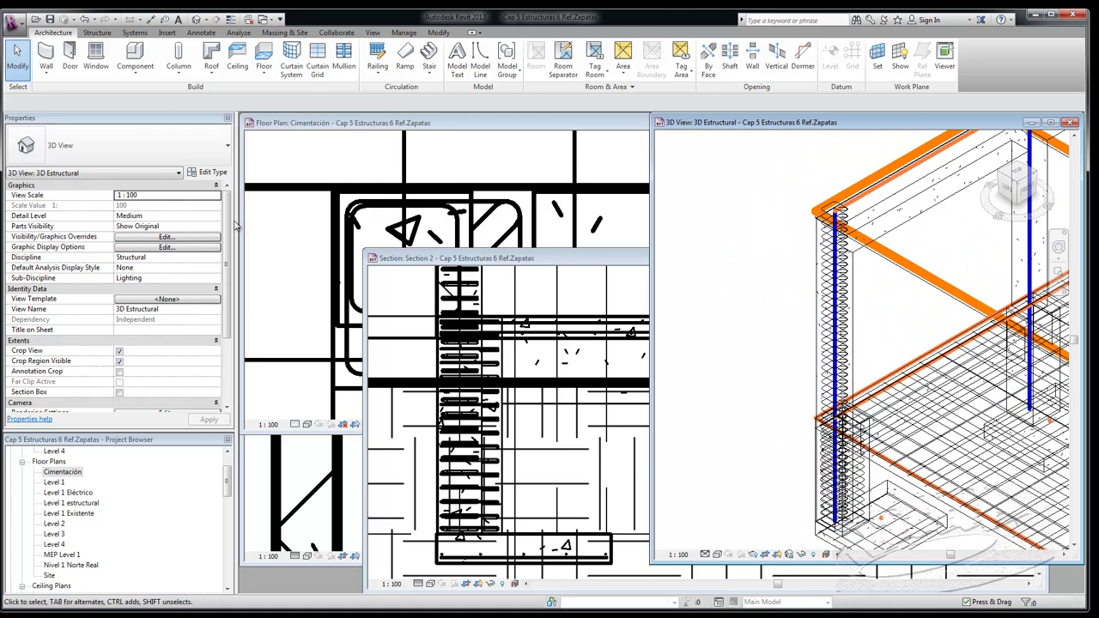
left_click(290, 227)
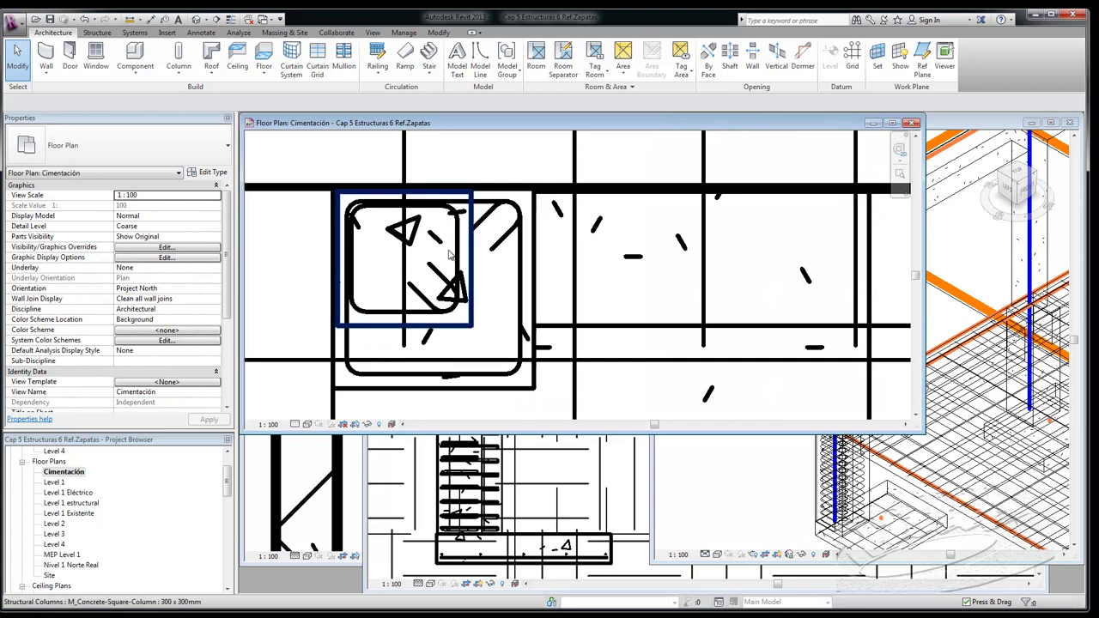
left_click(473, 221)
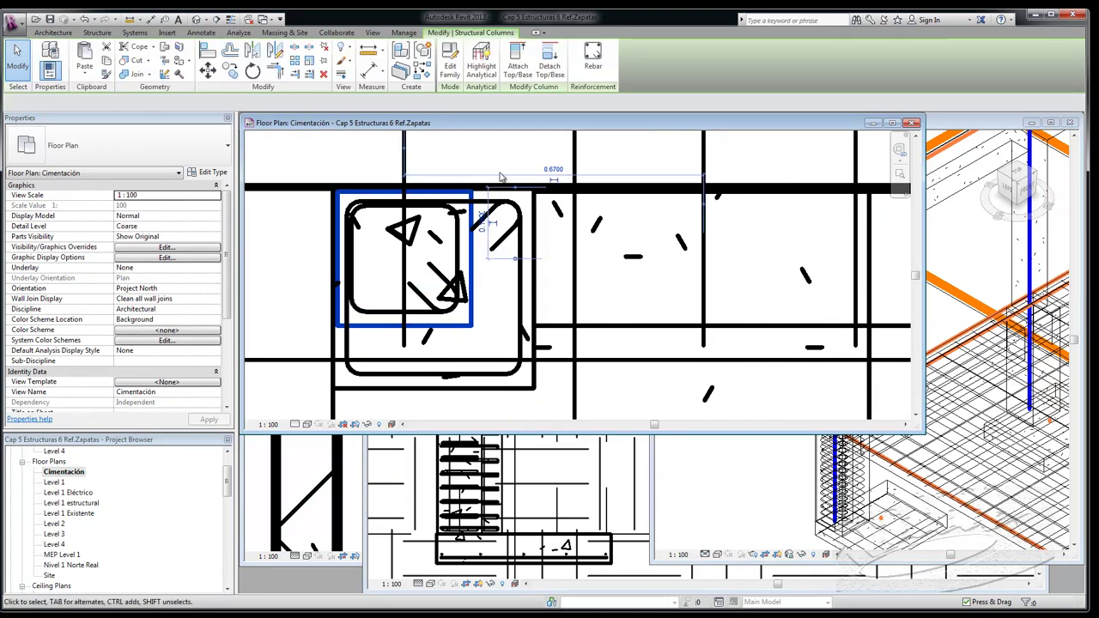
left_click(593, 58)
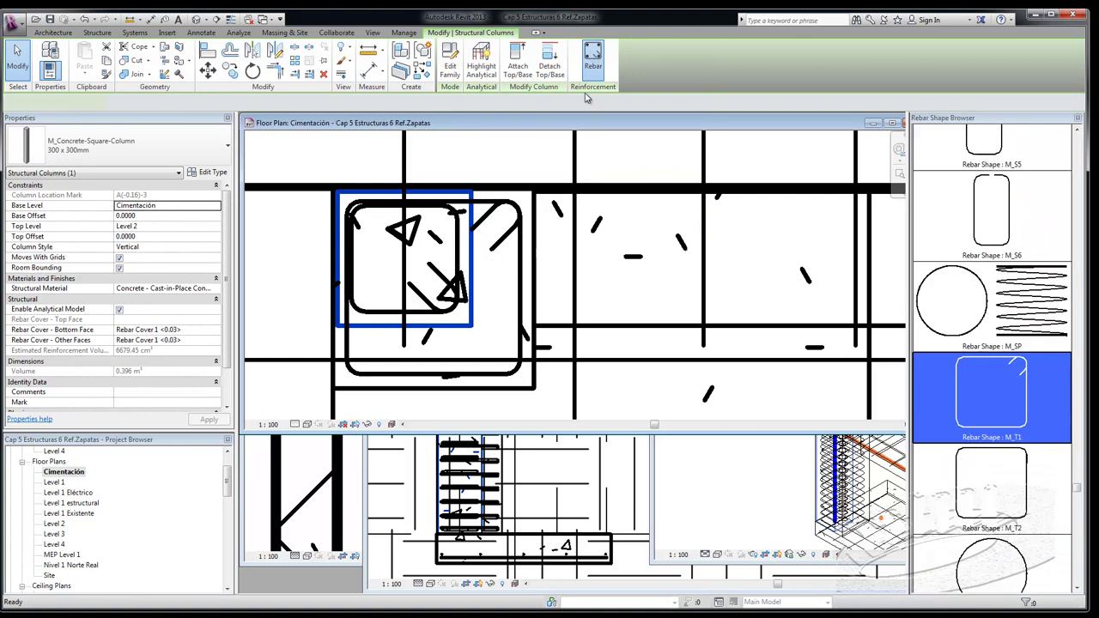
left_click_drag(1077, 488, 1071, 135)
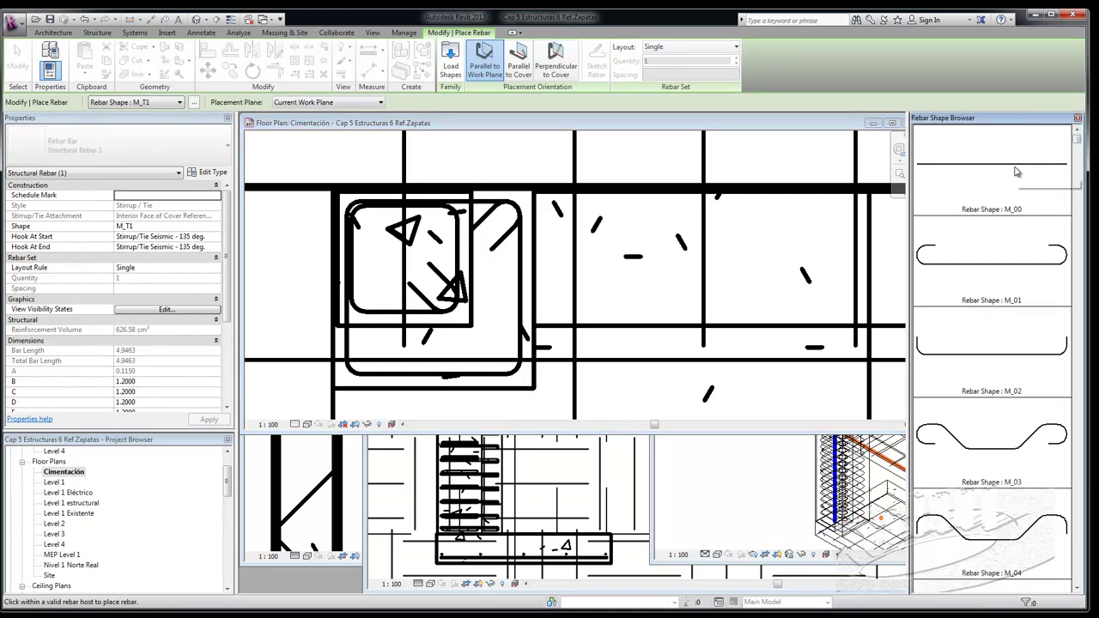
left_click(1016, 172)
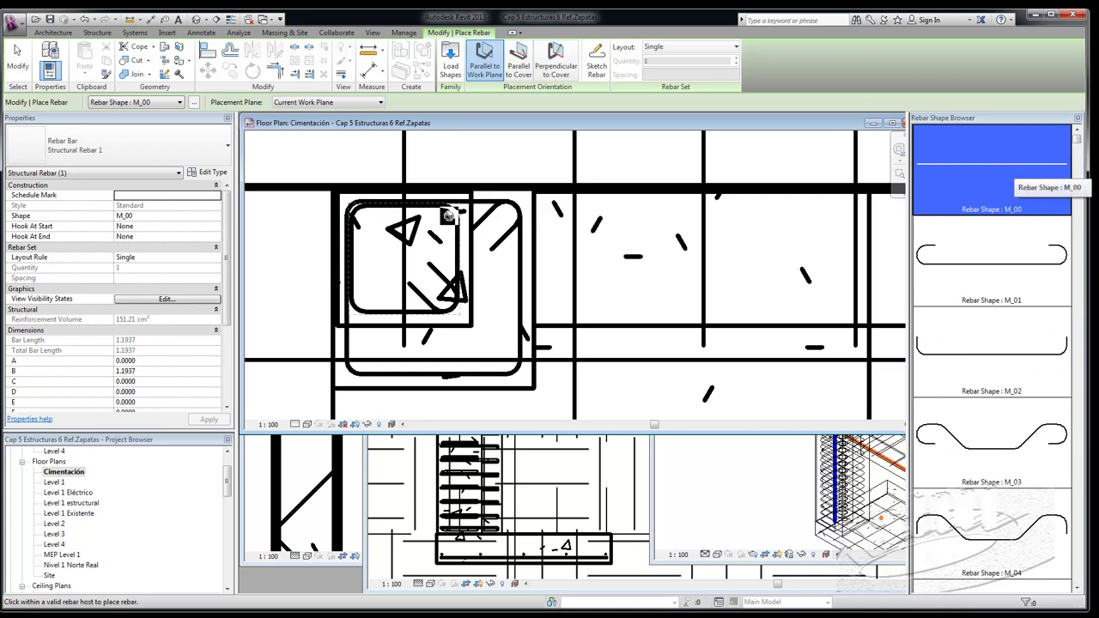
scroll(453, 206, "up", 2)
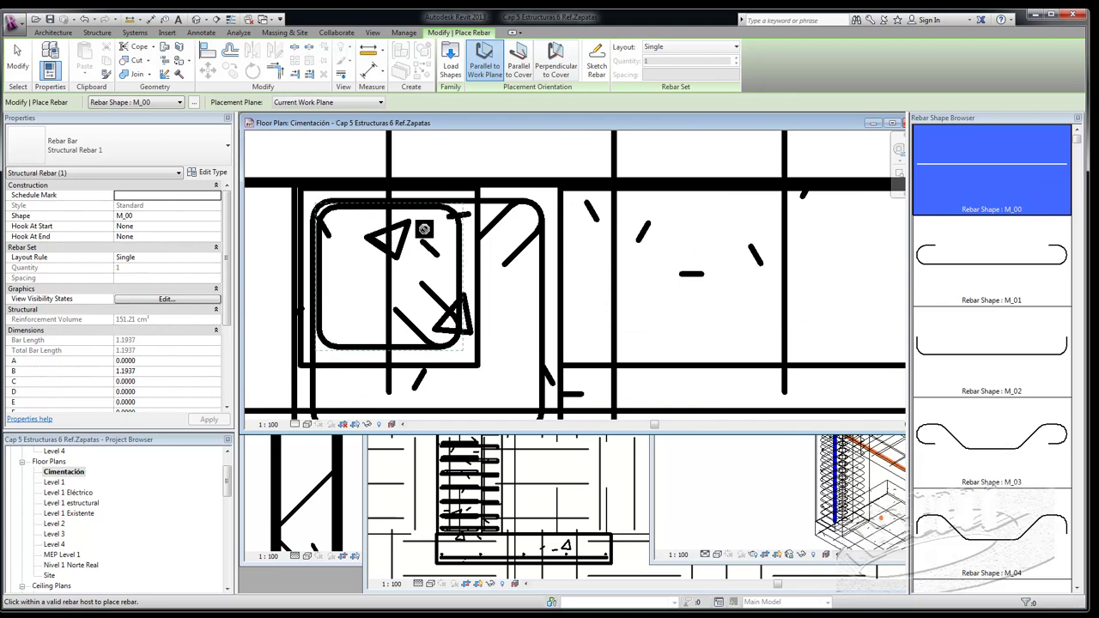
key("Escape")
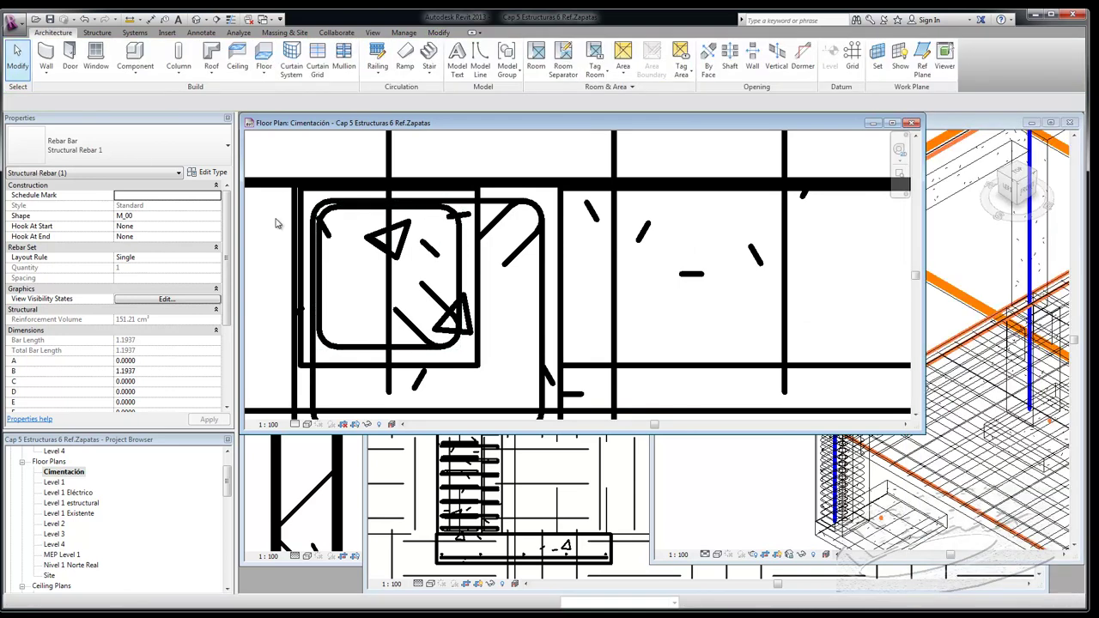
- Set the column's Base Offset to -1.0000 and accept the foundation-move warning
left_click(473, 271)
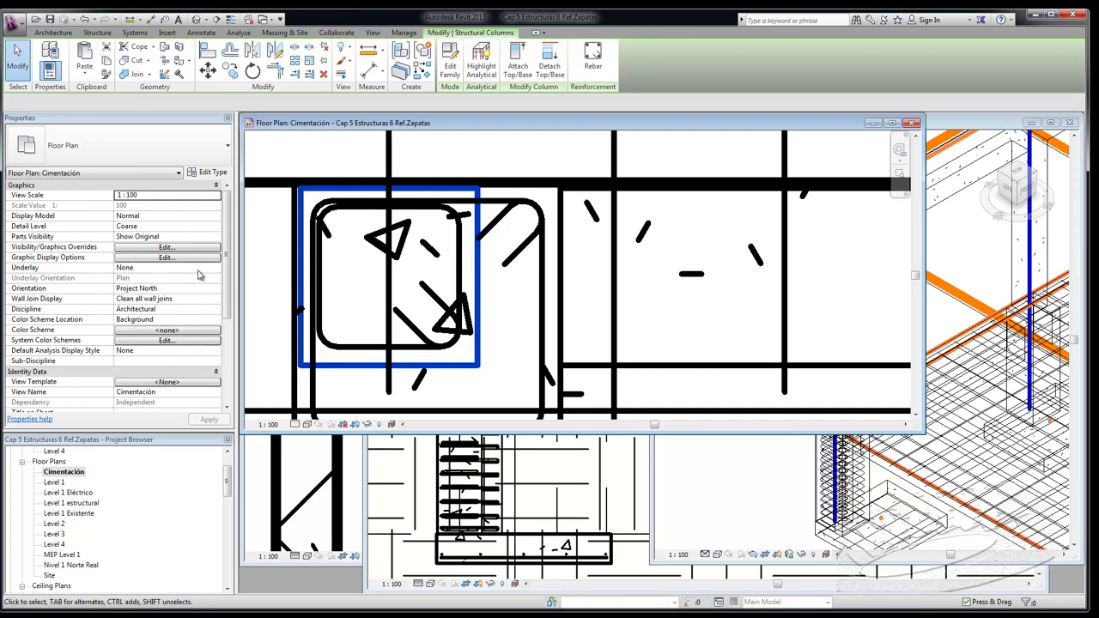
left_click(165, 216)
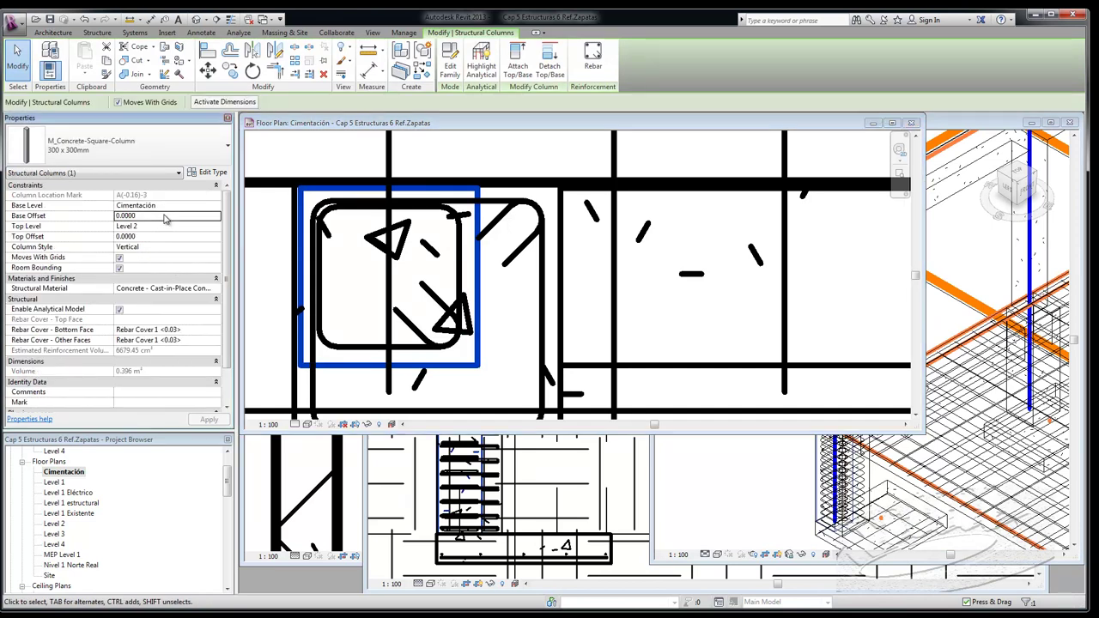
type("-1.0000")
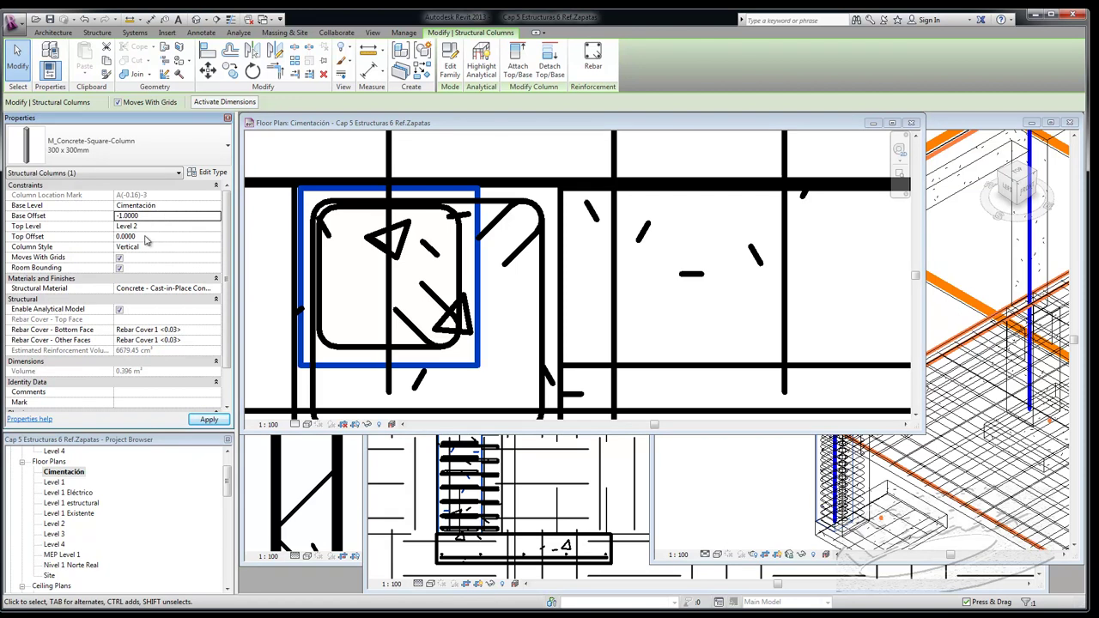
left_click(209, 420)
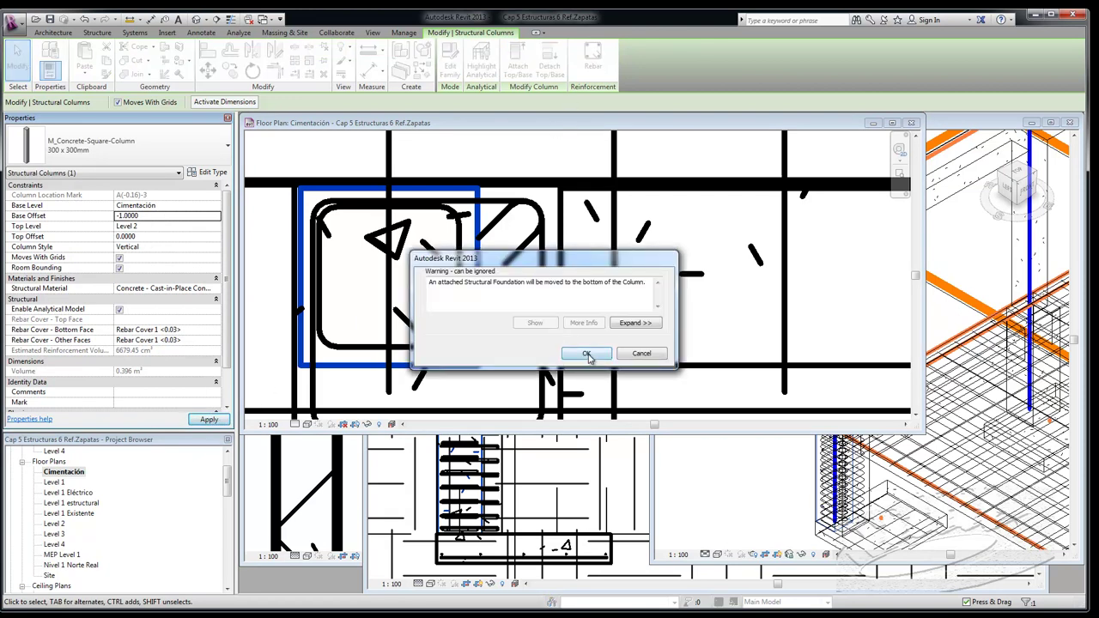
left_click(587, 355)
left_click(593, 60)
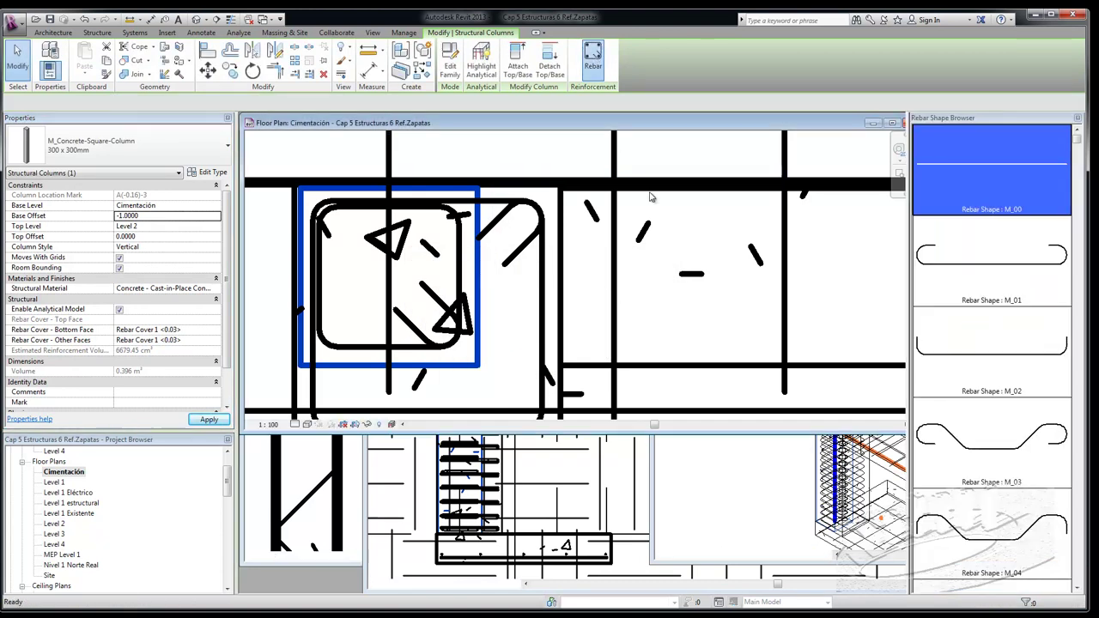
- Rotate the bar preview and set bar placement perpendicular to cover
key("space")
scroll(446, 222, "up", 1)
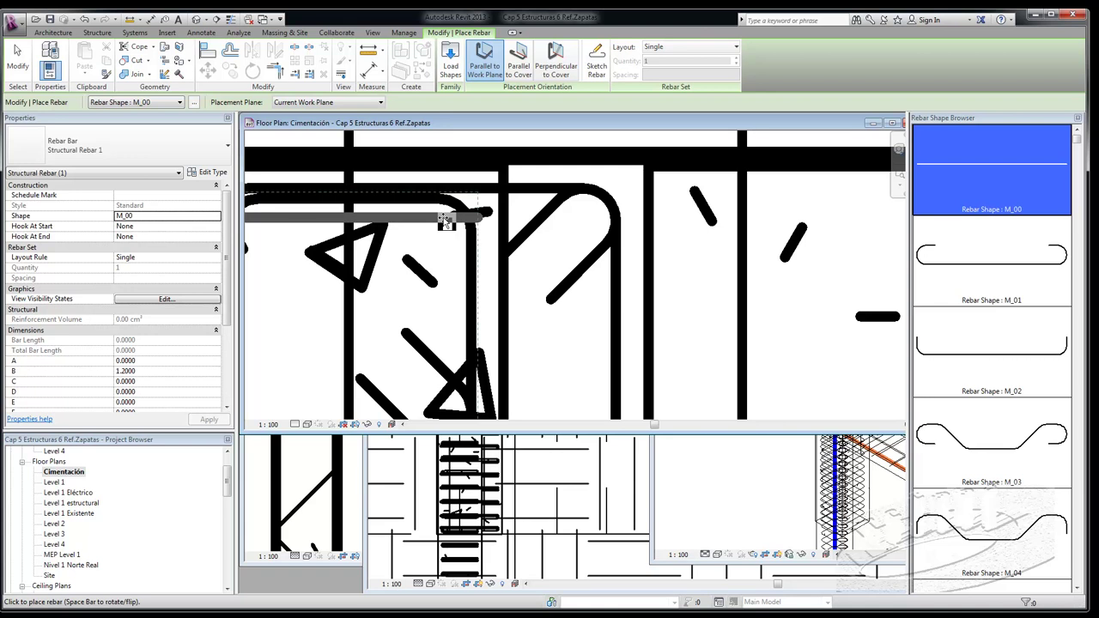
scroll(445, 219, "down", 2)
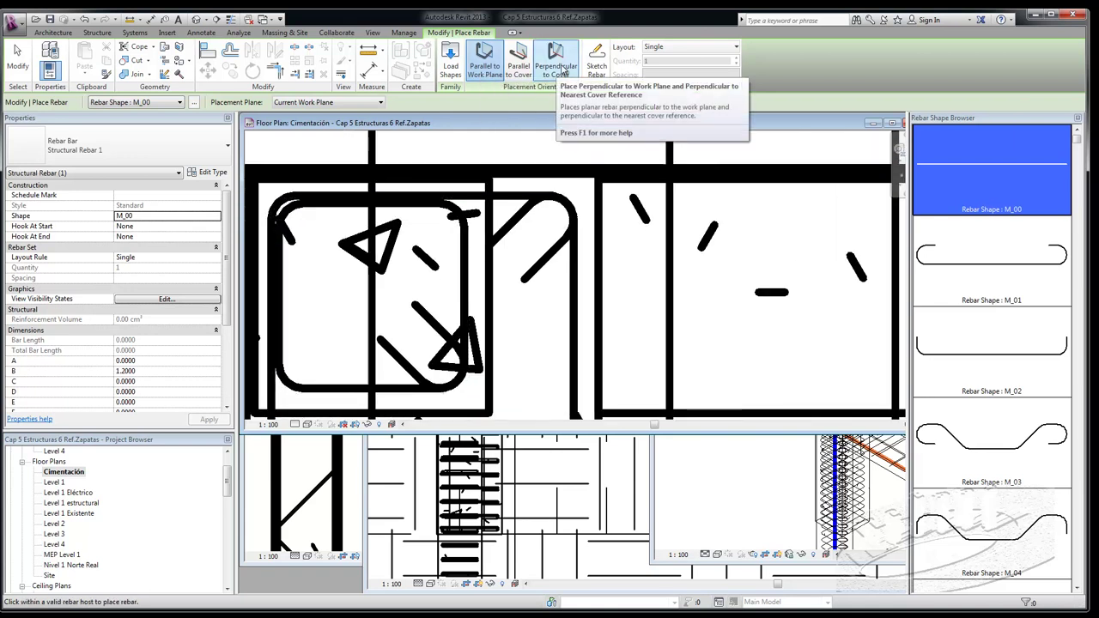
left_click(558, 68)
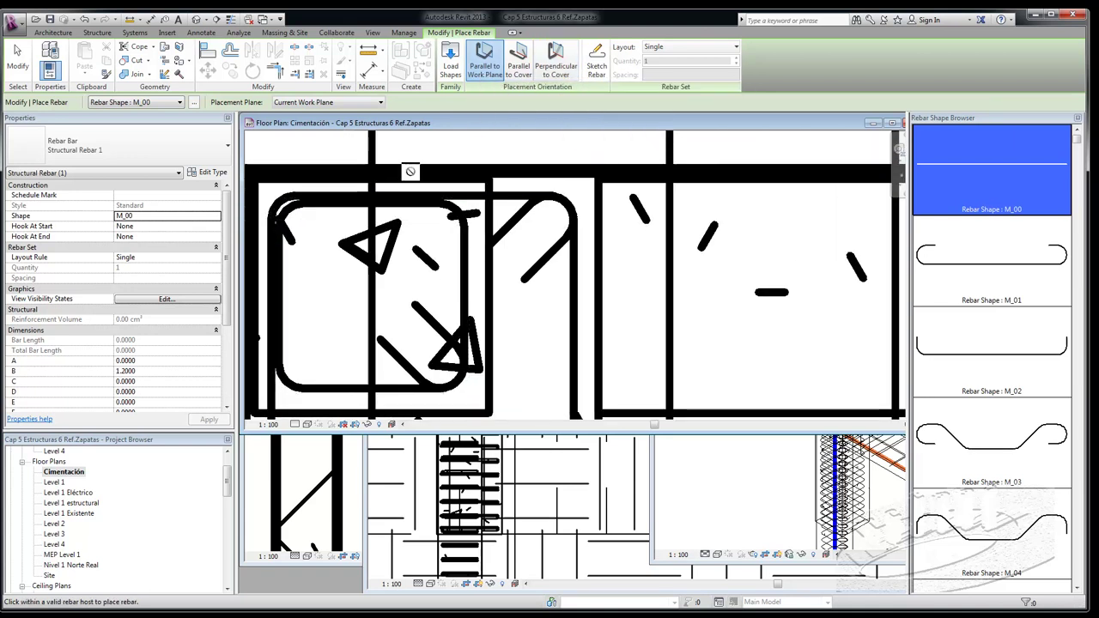
left_click(558, 69)
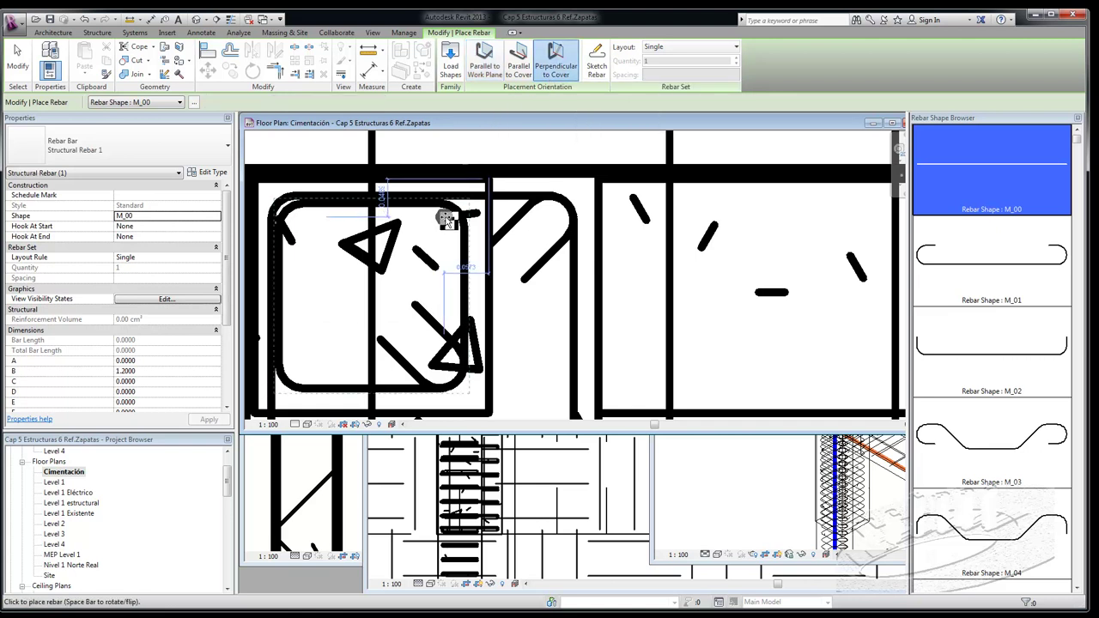
scroll(444, 219, "up", 2)
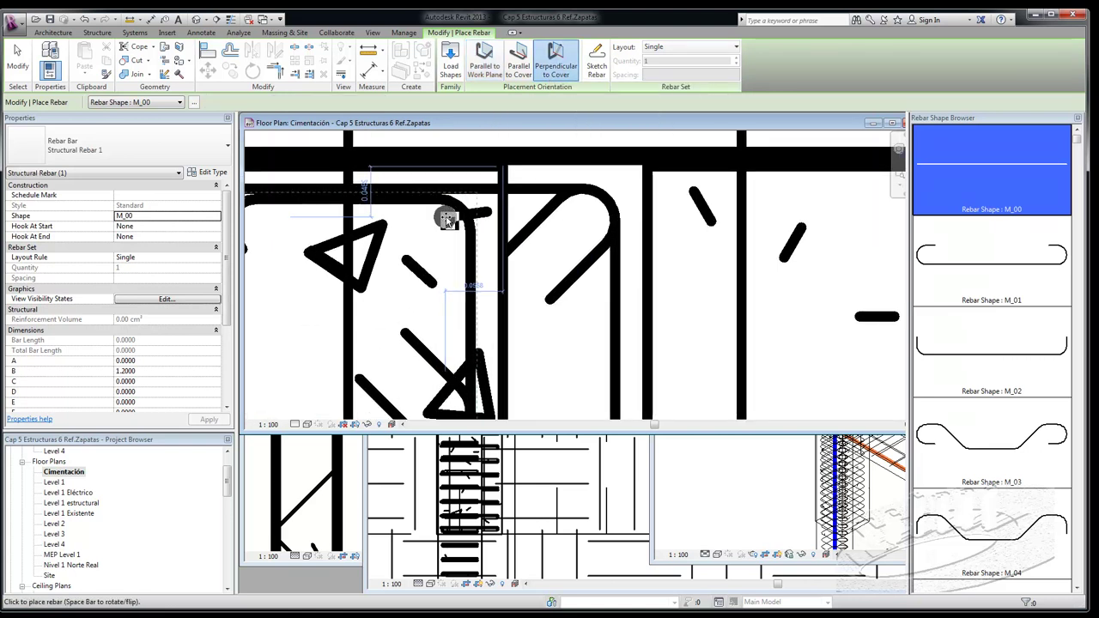
scroll(444, 218, "down", 3)
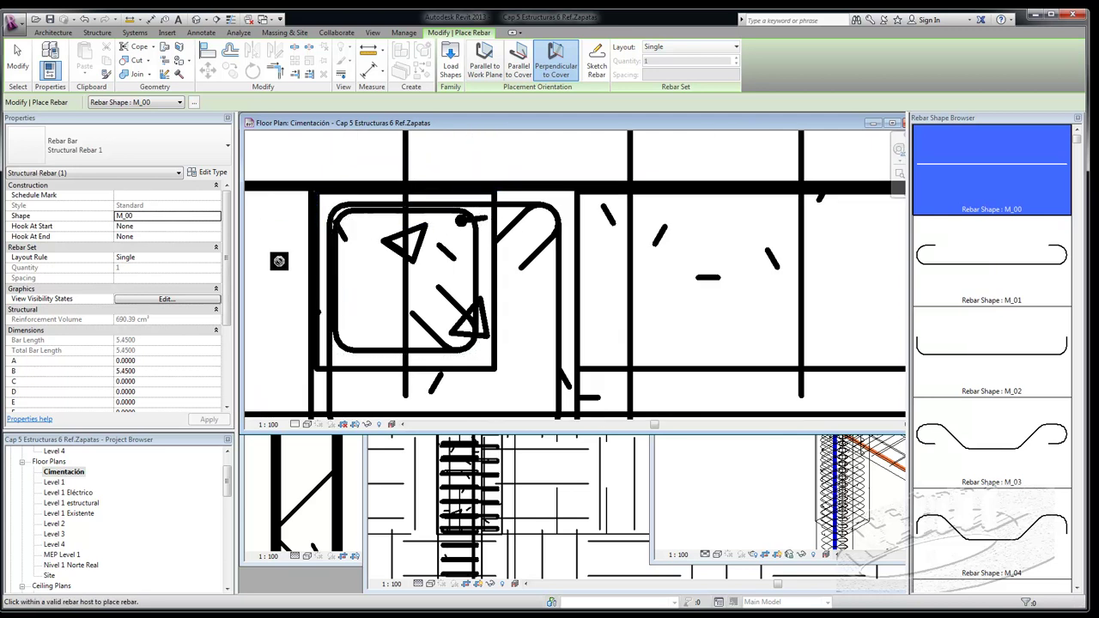
mouse_move(228, 277)
left_mouse_down()
mouse_move(230, 336)
mouse_move(235, 275)
left_mouse_up()
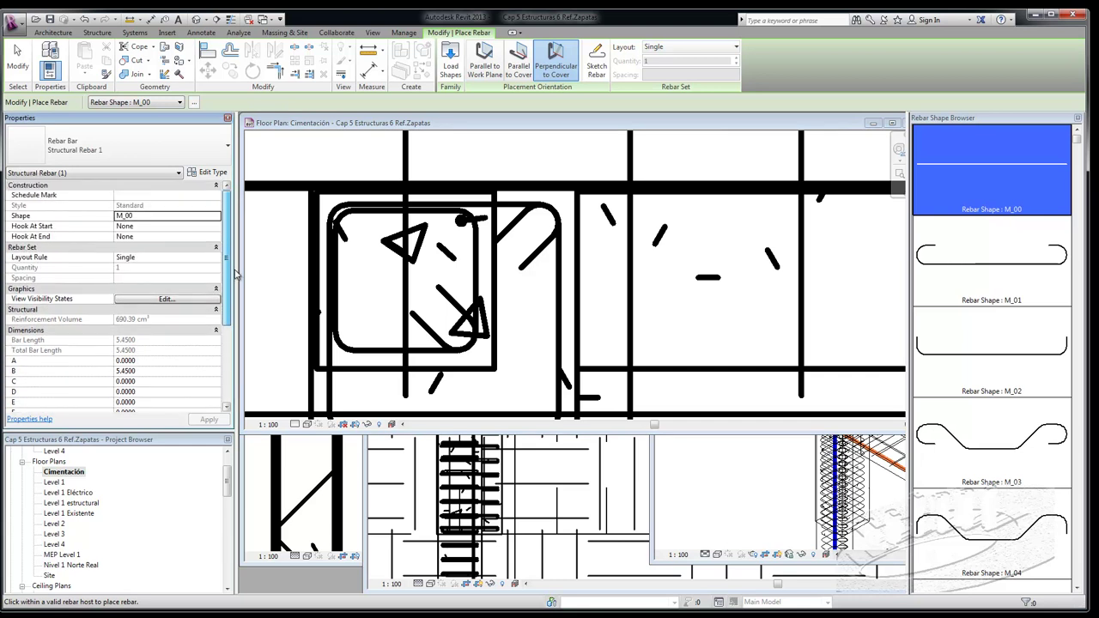
- Choose 10M bars and place vertical bars at the top-left, bottom-left and bottom-right corners
left_click(228, 146)
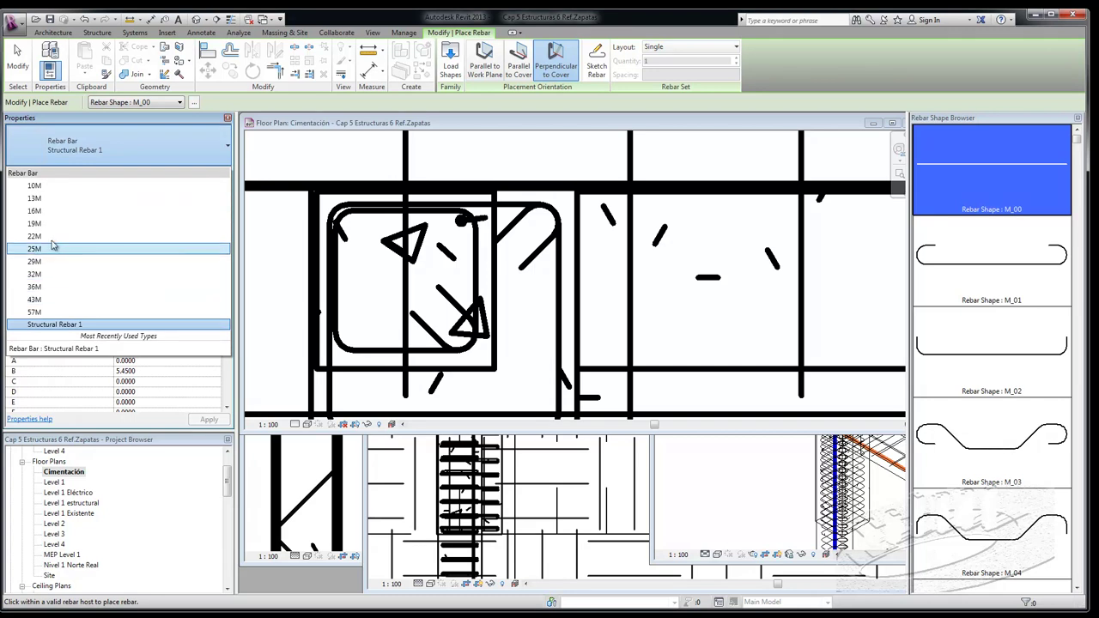
left_click(36, 185)
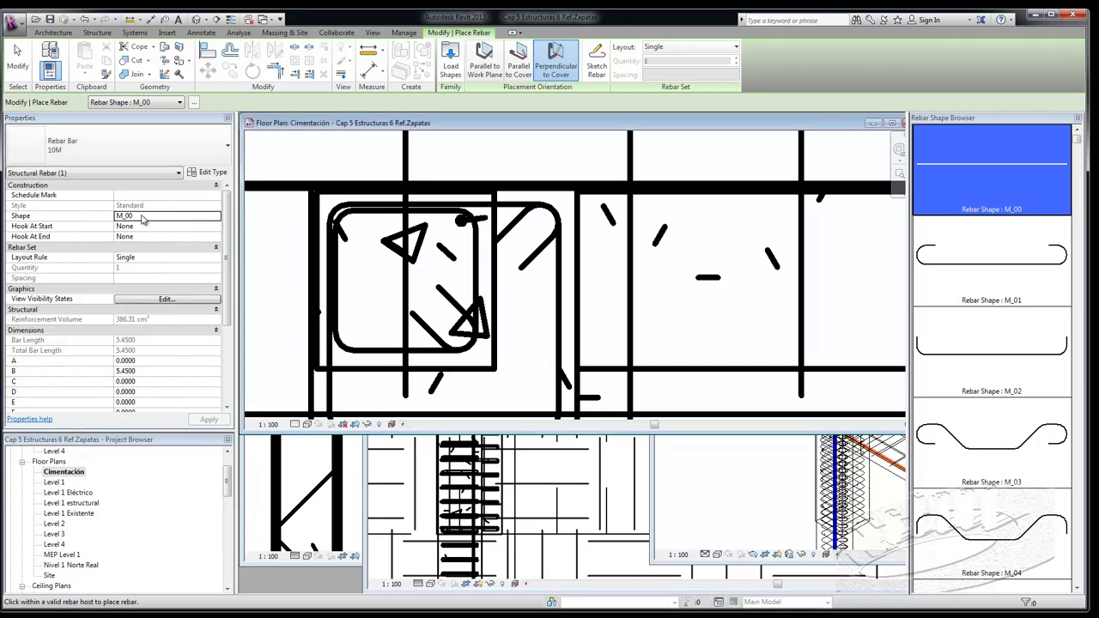
left_click(350, 225)
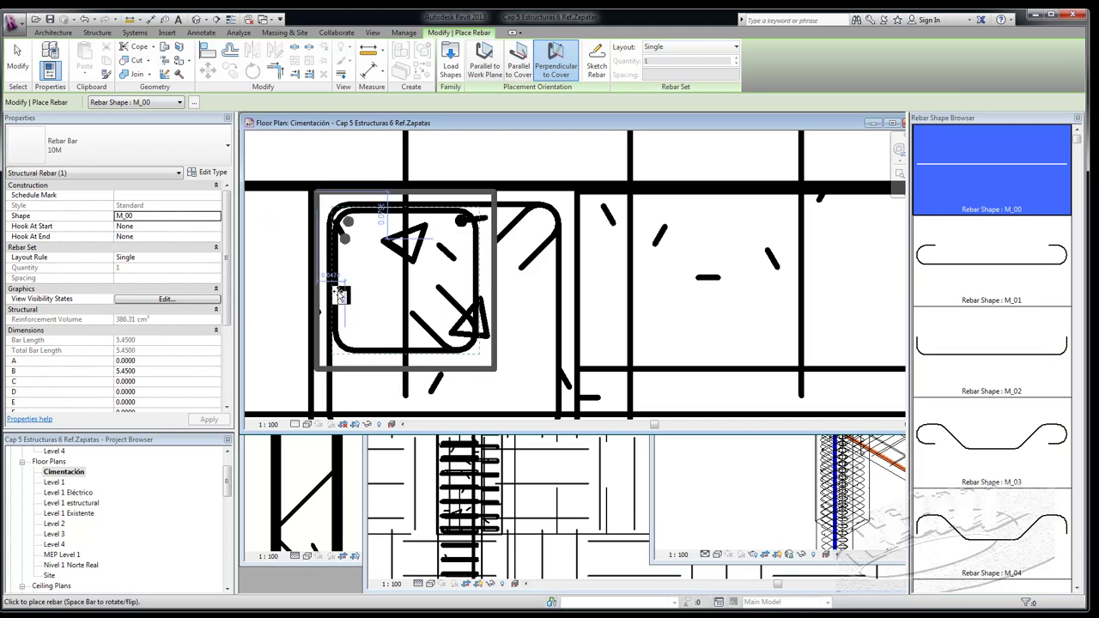
left_click(348, 340)
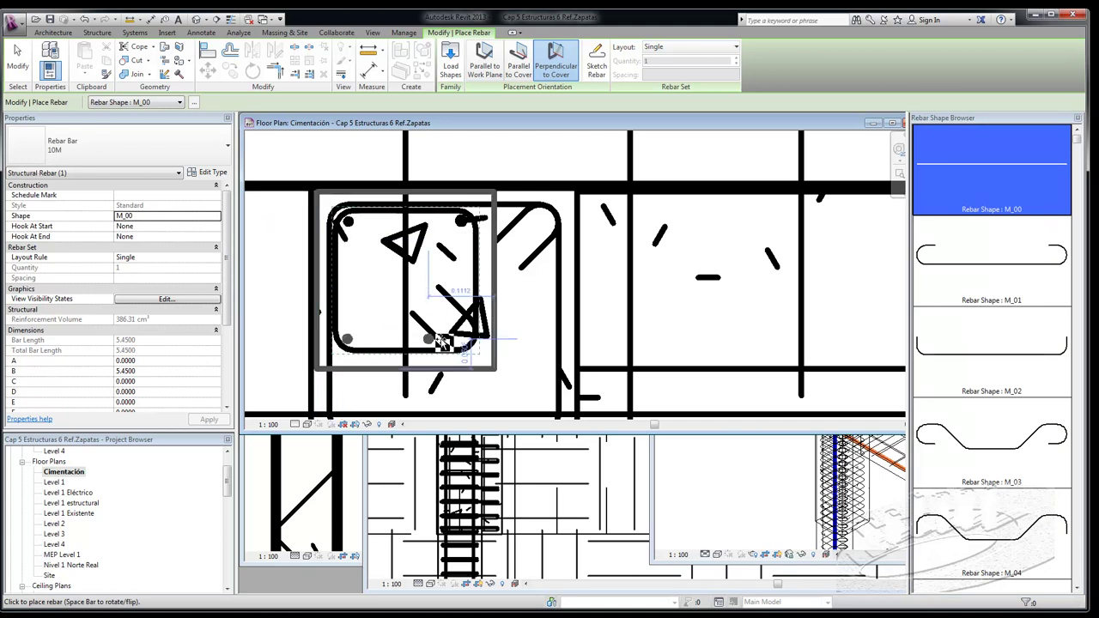
left_click(466, 344)
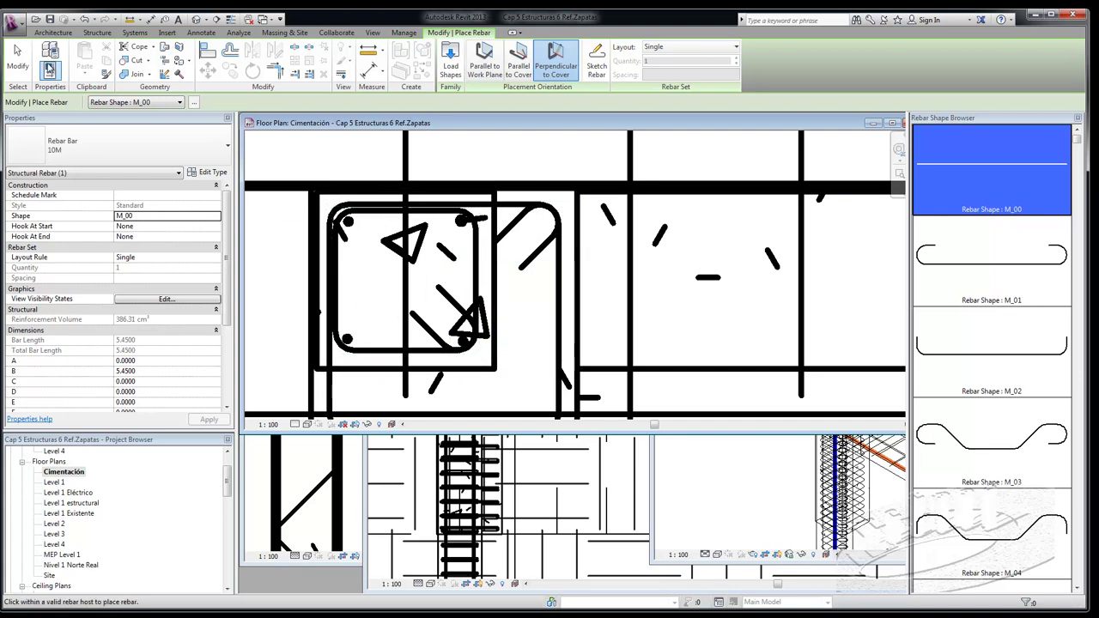
key("Escape")
key("Escape")
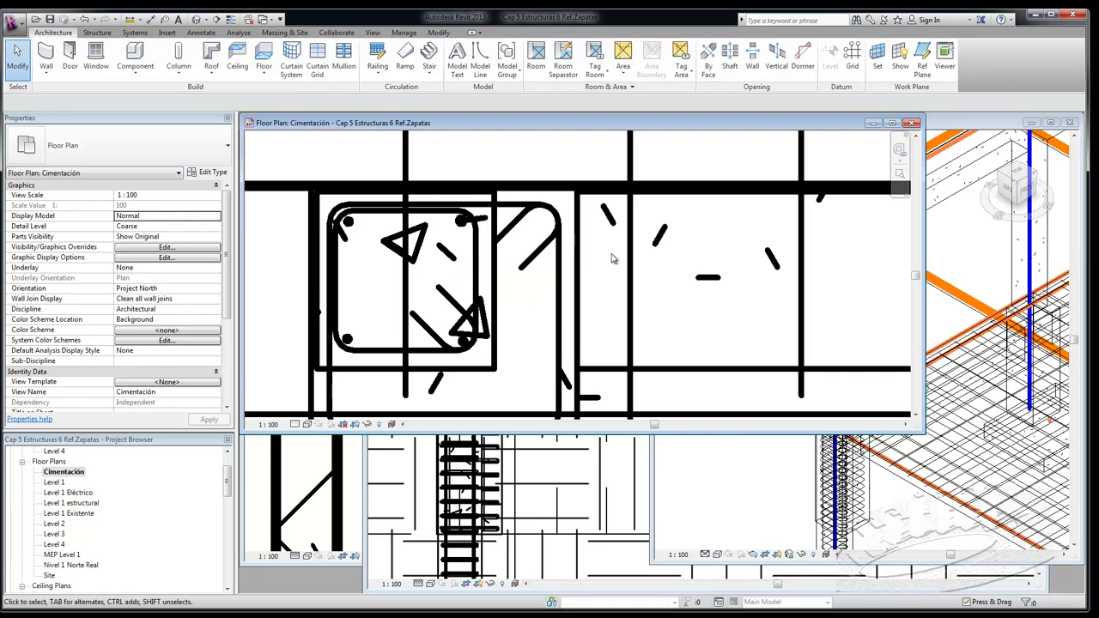
- Zoom the 3D Structural view on the column and inspect a vertical bar and the stirrup set
scroll(587, 255, "down", 1)
scroll(491, 218, "down", 1)
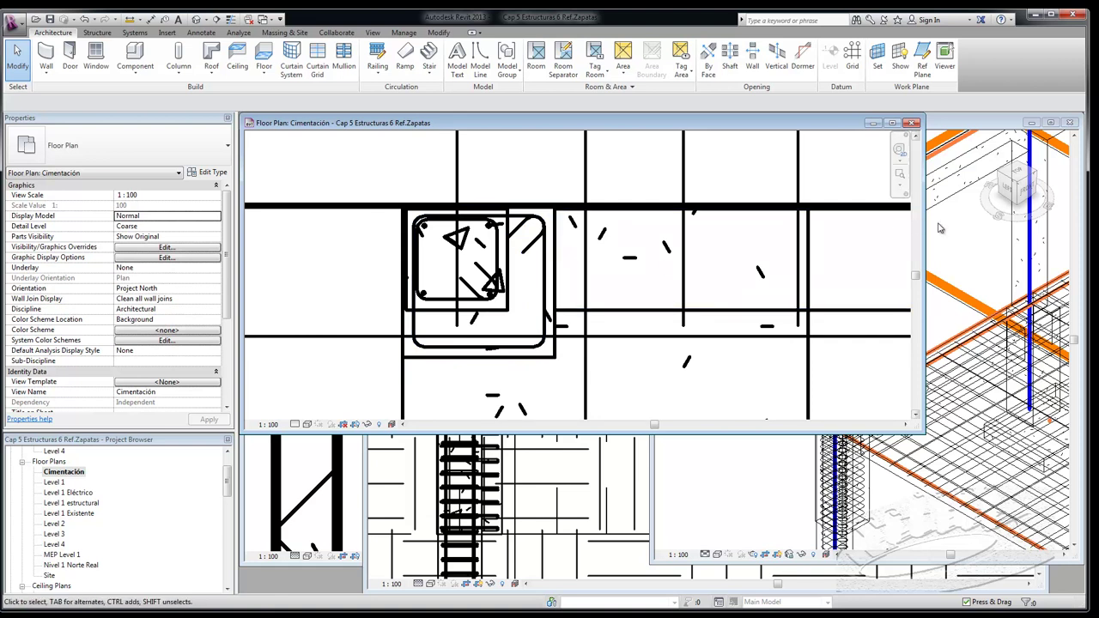
left_click(965, 233)
scroll(854, 288, "up", 4)
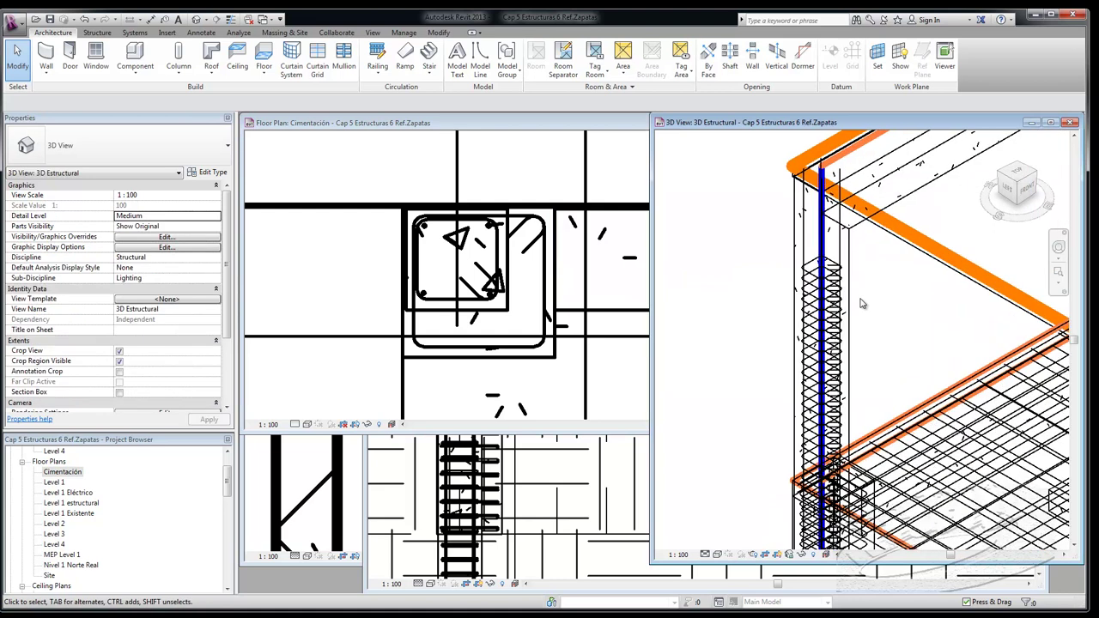
scroll(848, 284, "up", 2)
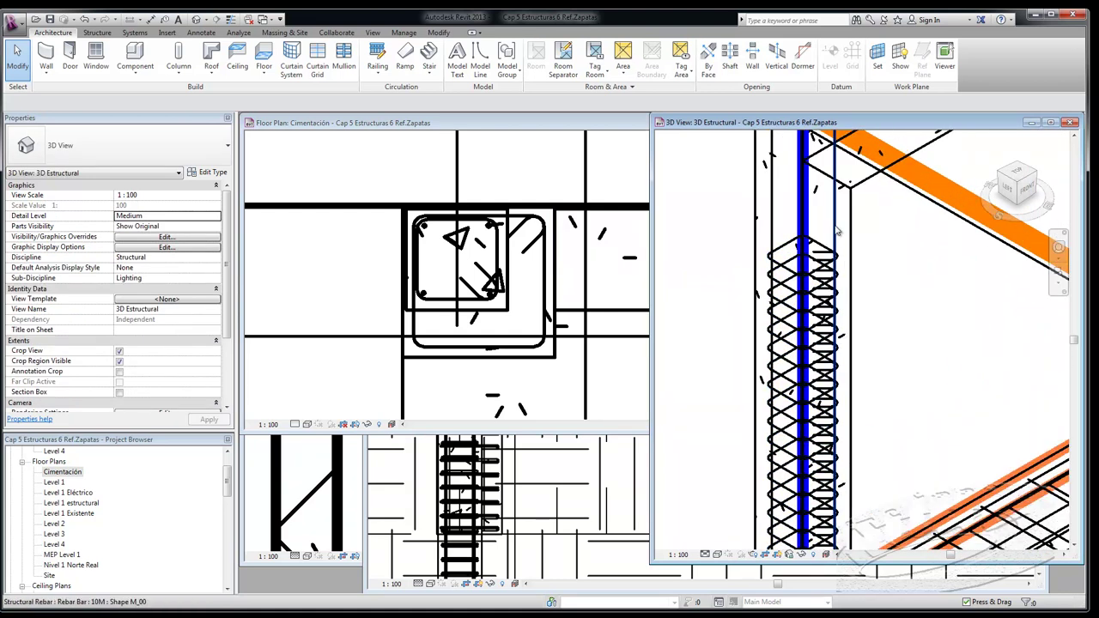
left_click(837, 232)
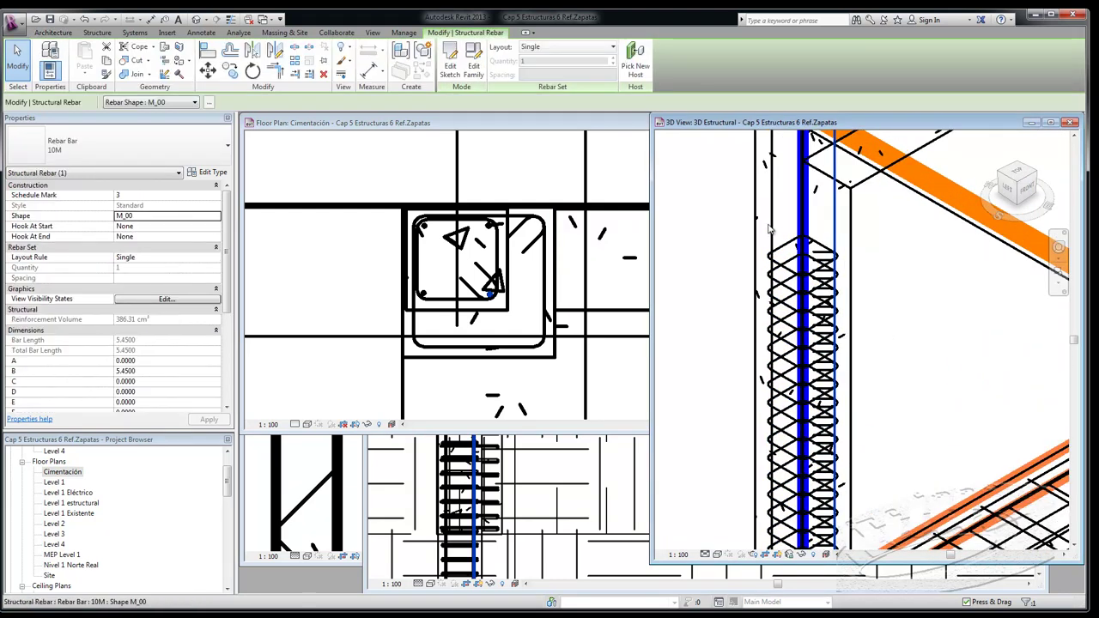
left_click(726, 238)
scroll(755, 359, "down", 5)
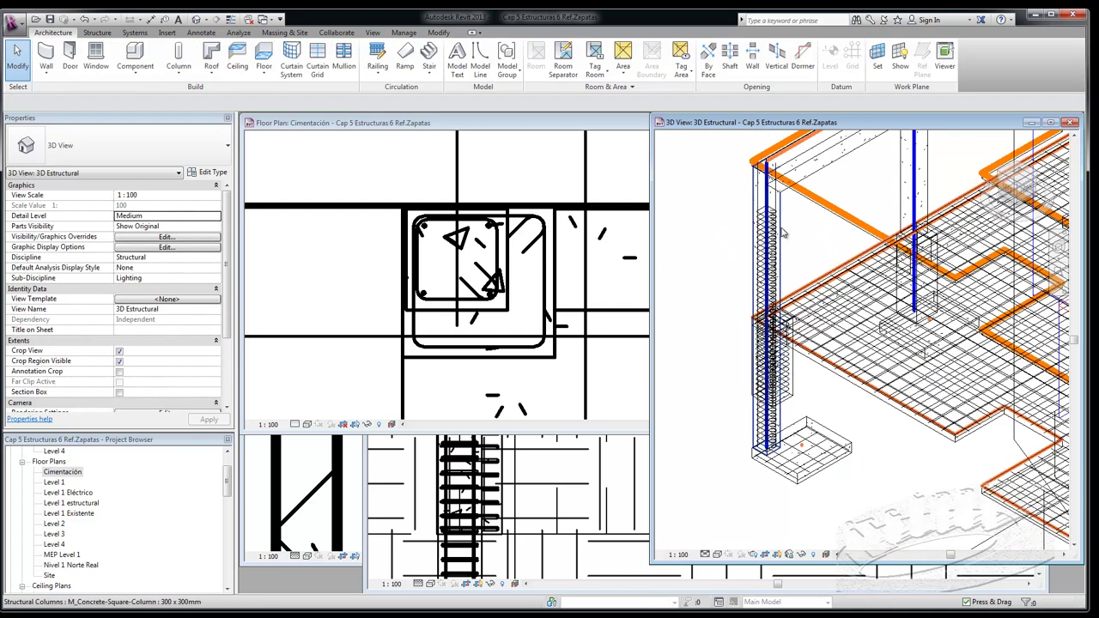
left_click(784, 233)
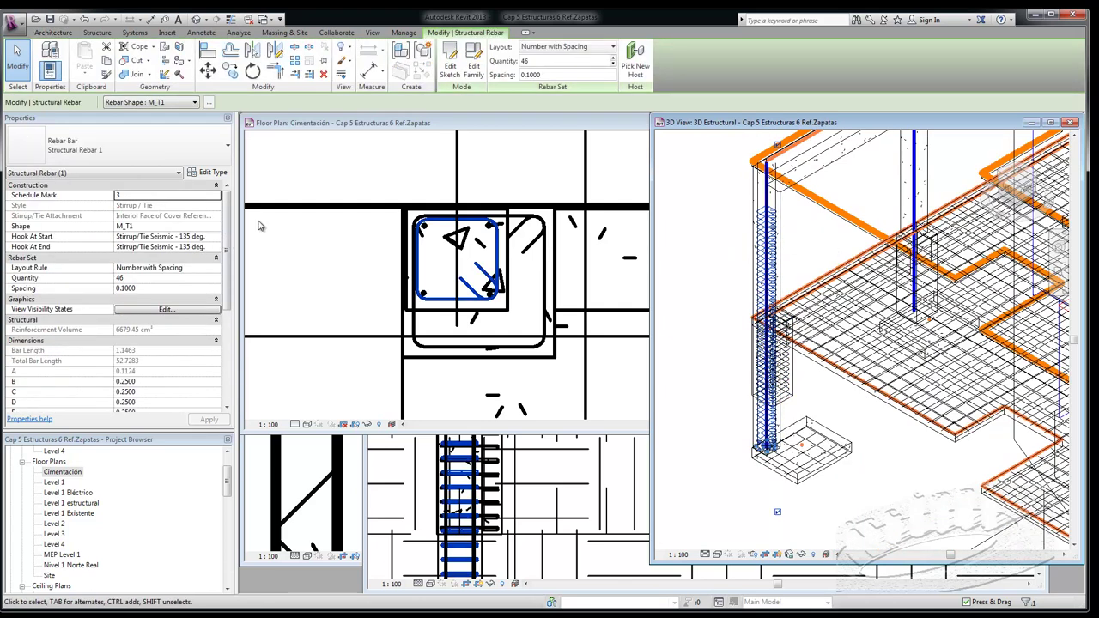
- In the Cimentación plan, change the column's Base Offset to 0.0000 and accept the footing move
left_click(333, 211)
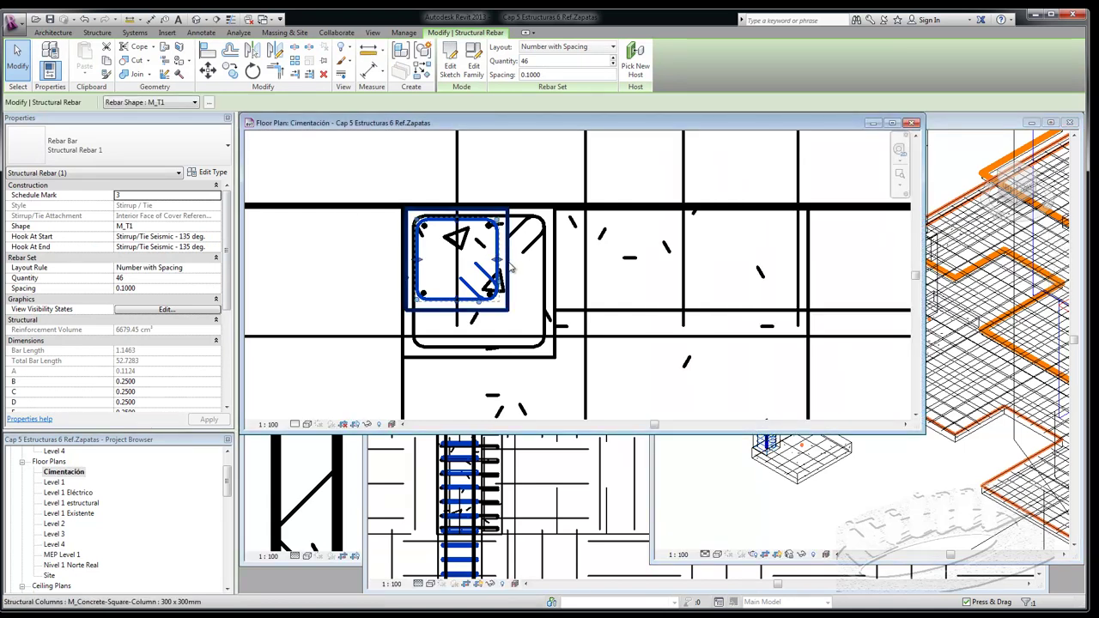
left_click(530, 276)
left_click(520, 277)
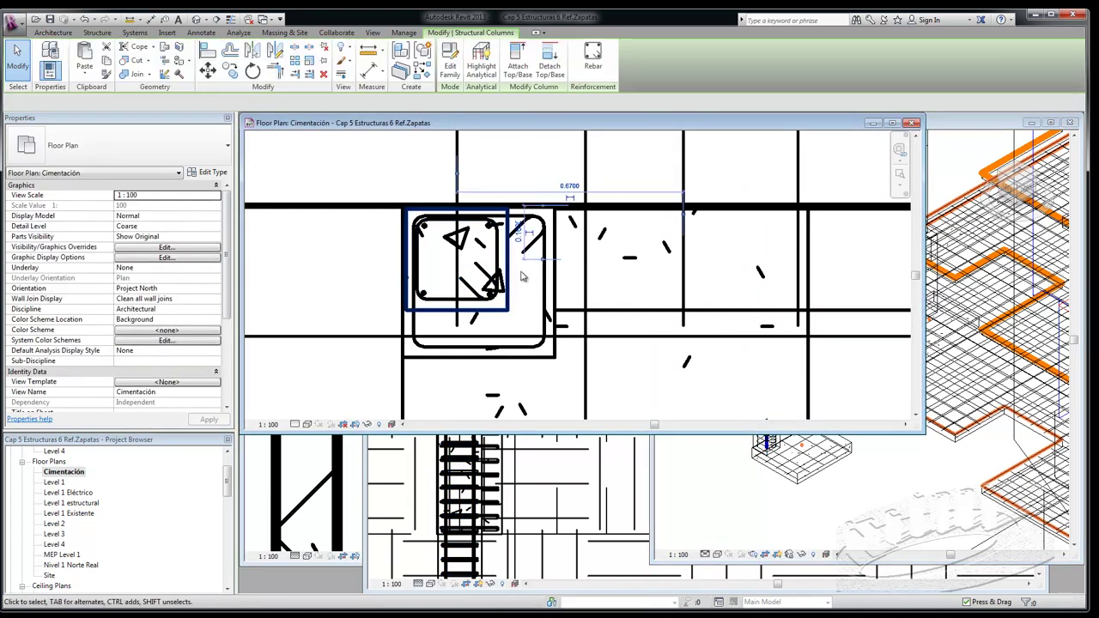
left_click(186, 218)
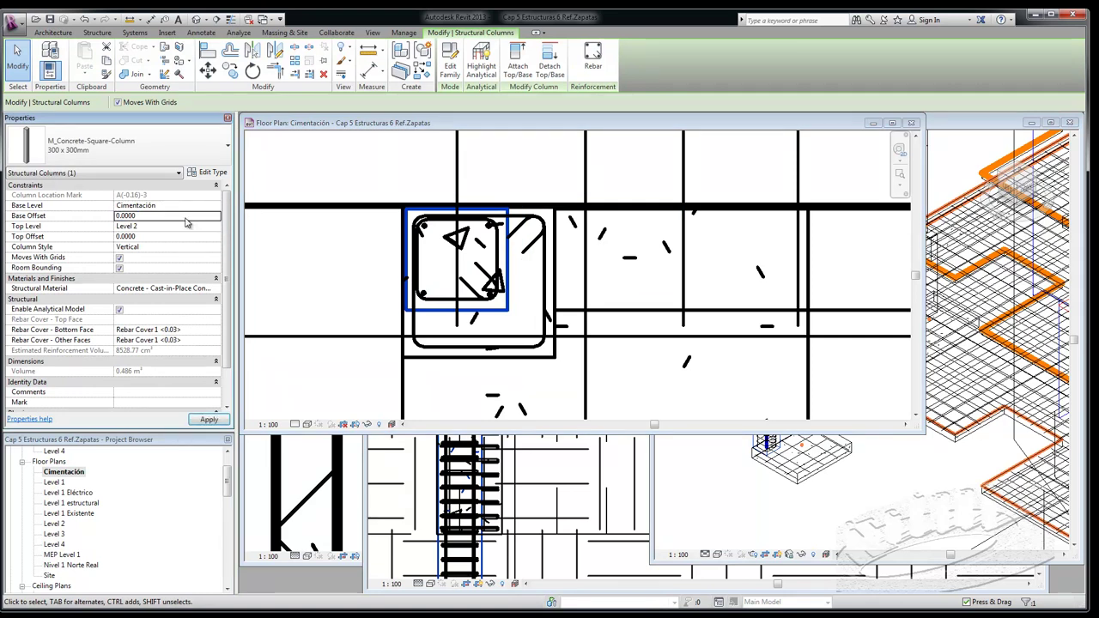
left_click(208, 420)
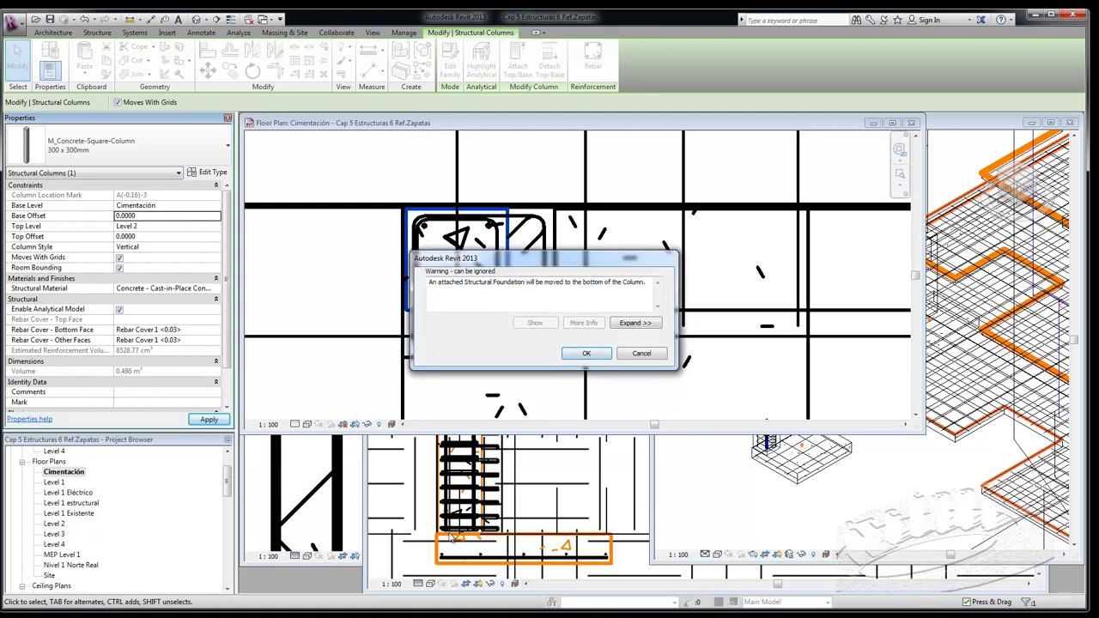
left_click(587, 354)
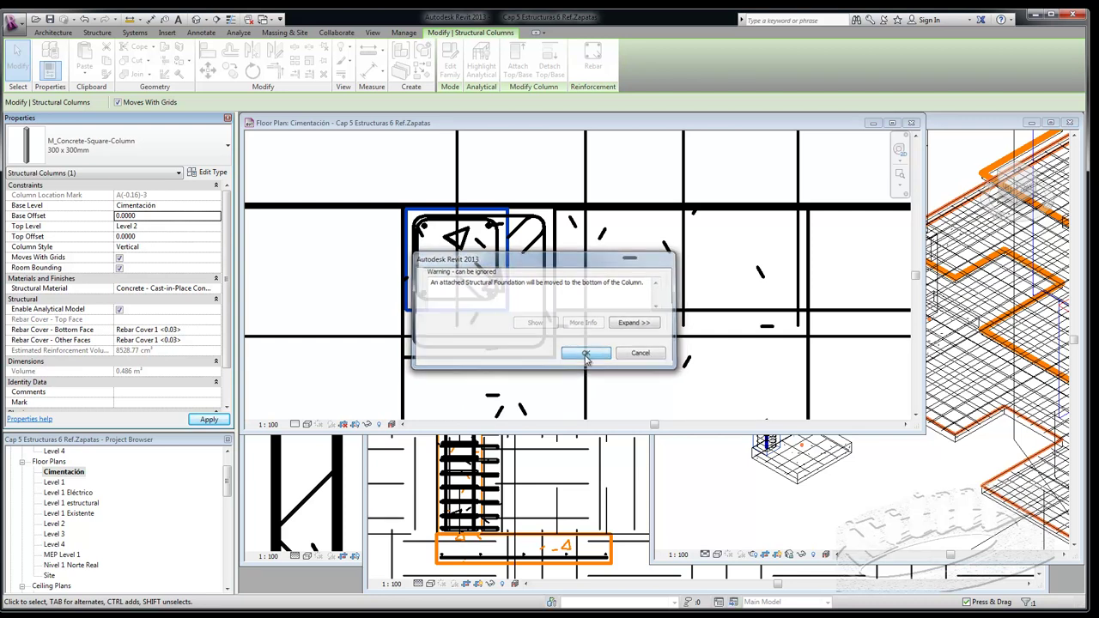
left_click(719, 469)
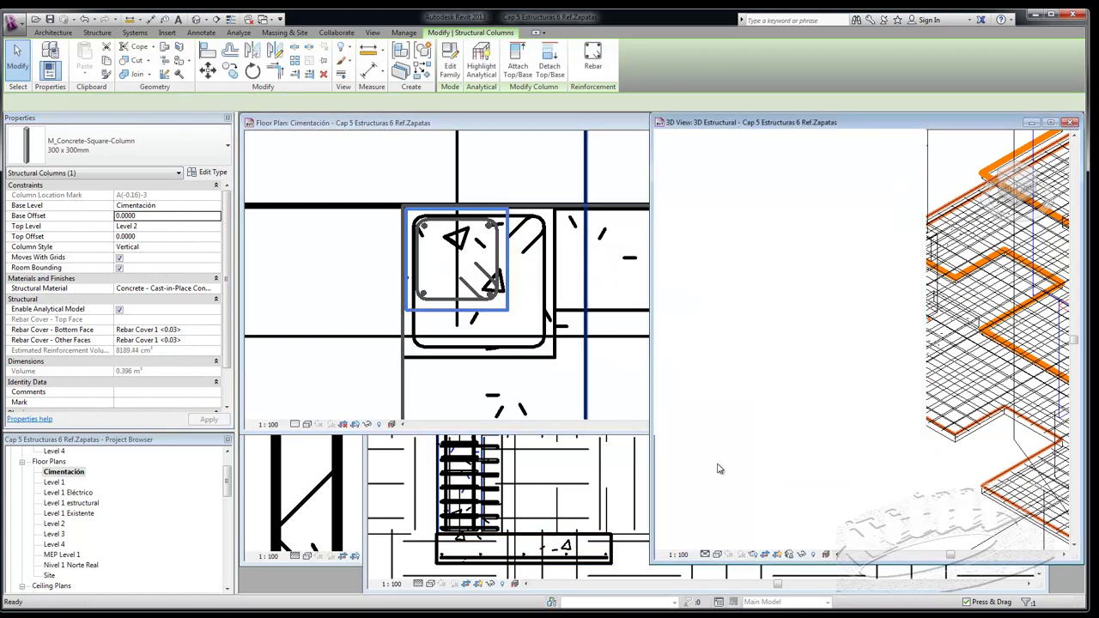
scroll(773, 361, "up", 3)
scroll(785, 388, "up", 2)
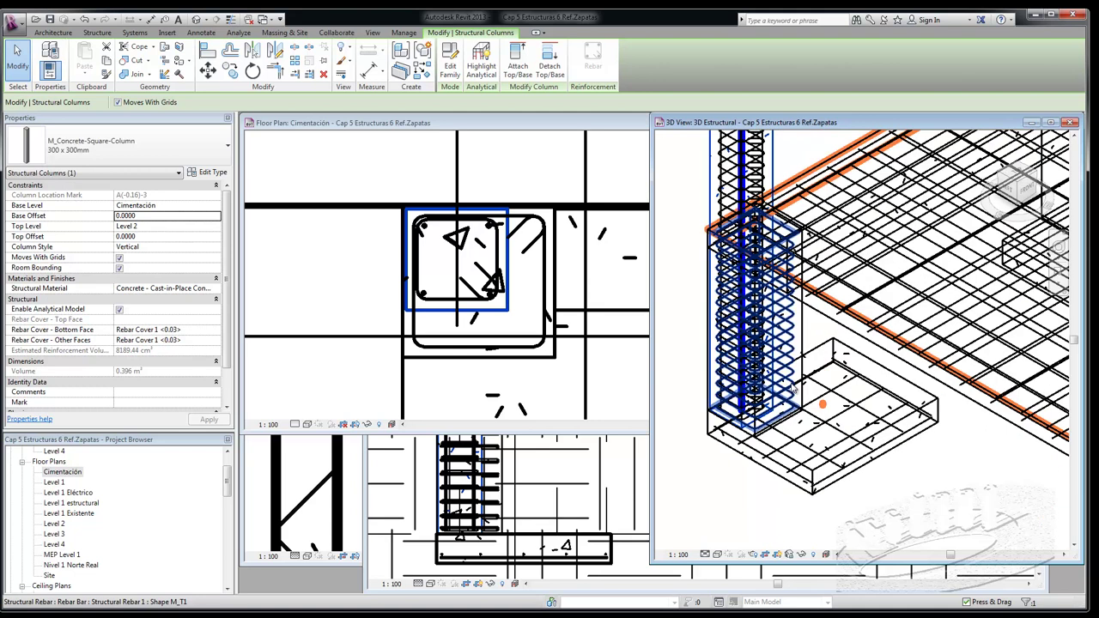
scroll(786, 388, "up", 2)
scroll(781, 390, "up", 2)
scroll(740, 426, "up", 1)
scroll(739, 426, "up", 1)
scroll(734, 426, "up", 1)
scroll(728, 425, "up", 1)
scroll(726, 425, "up", 1)
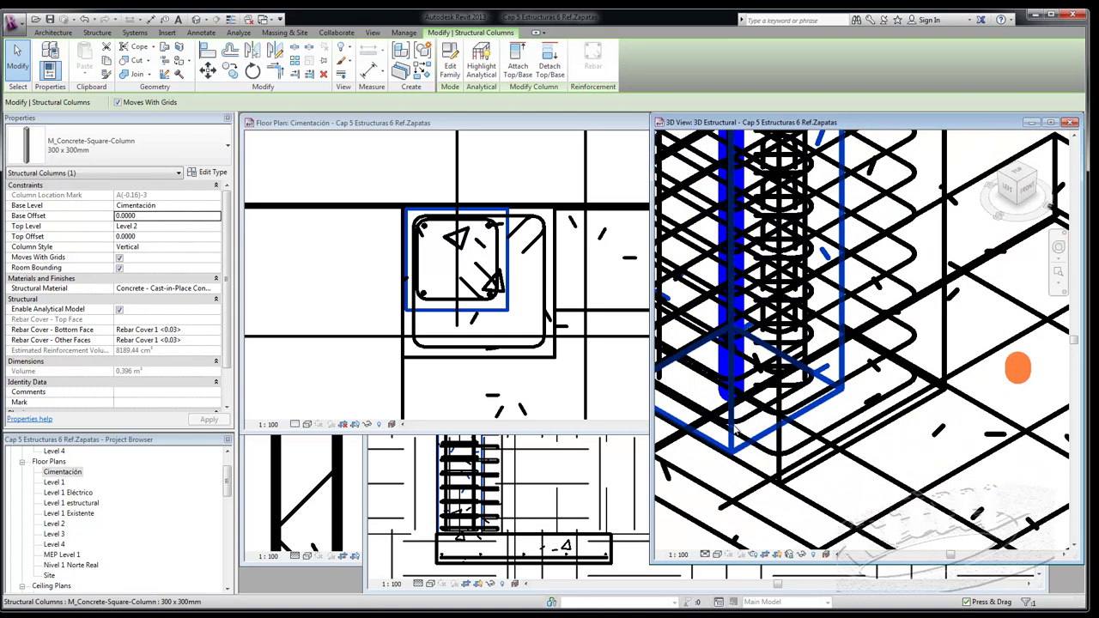
scroll(866, 333, "up", 1)
scroll(866, 333, "up", 1)
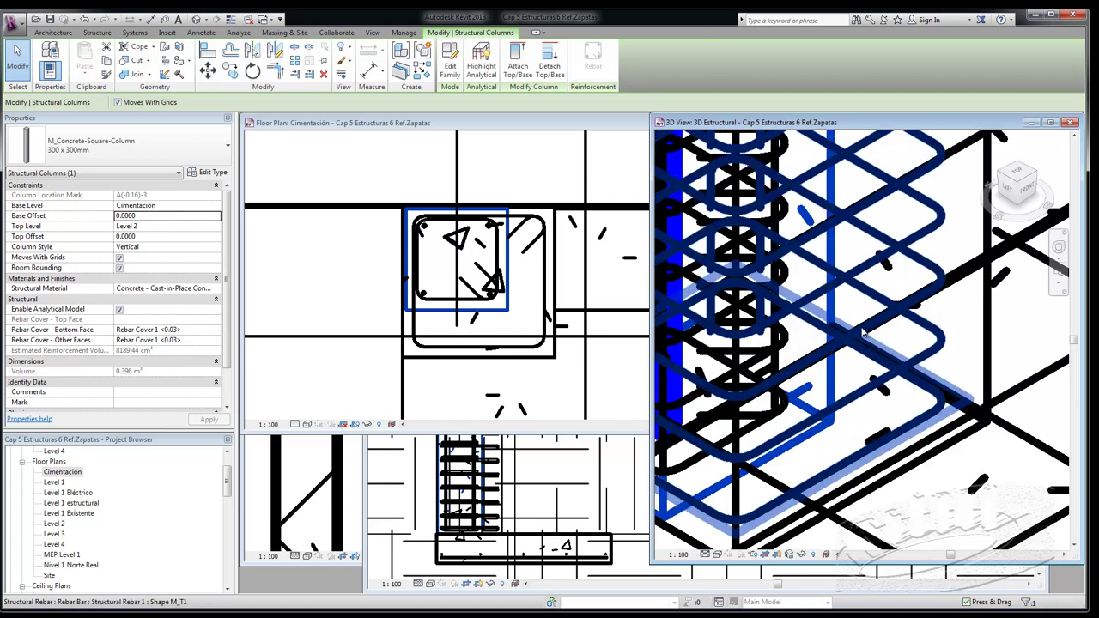
scroll(824, 258, "down", 4)
scroll(790, 198, "up", 1)
scroll(790, 198, "up", 2)
scroll(788, 198, "up", 1)
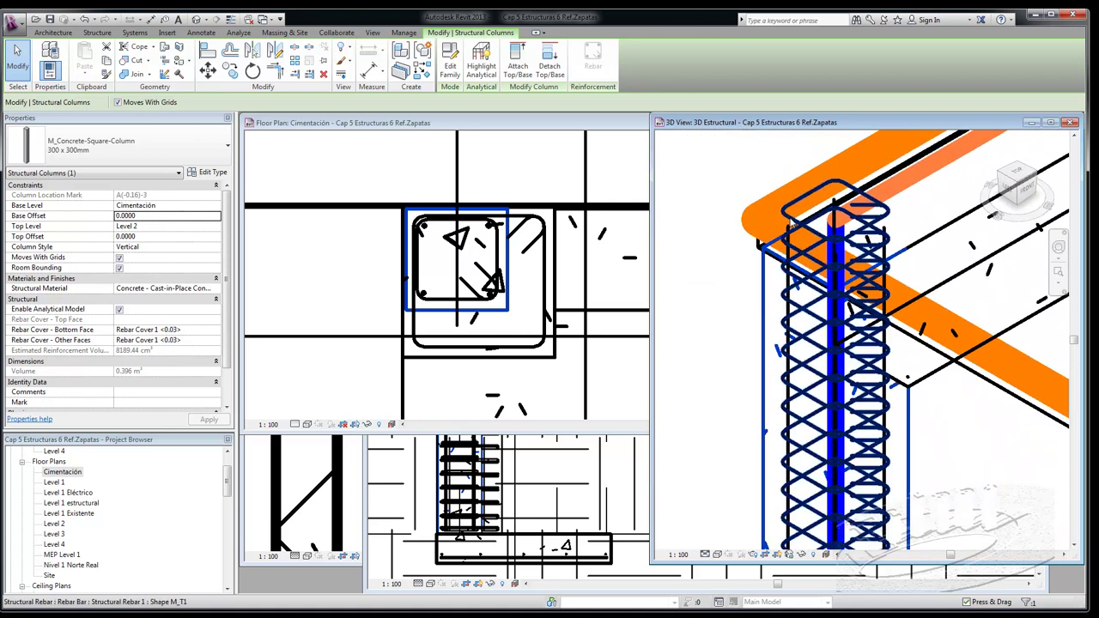
scroll(788, 187, "down", 1)
scroll(788, 187, "down", 1)
scroll(788, 187, "down", 1)
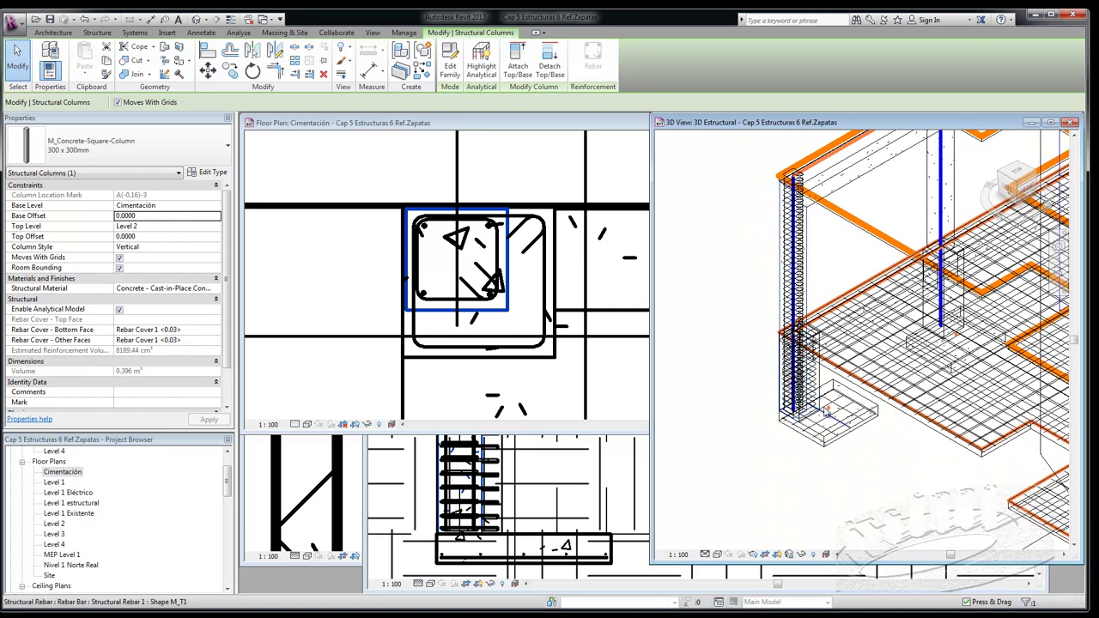
scroll(814, 393, "up", 1)
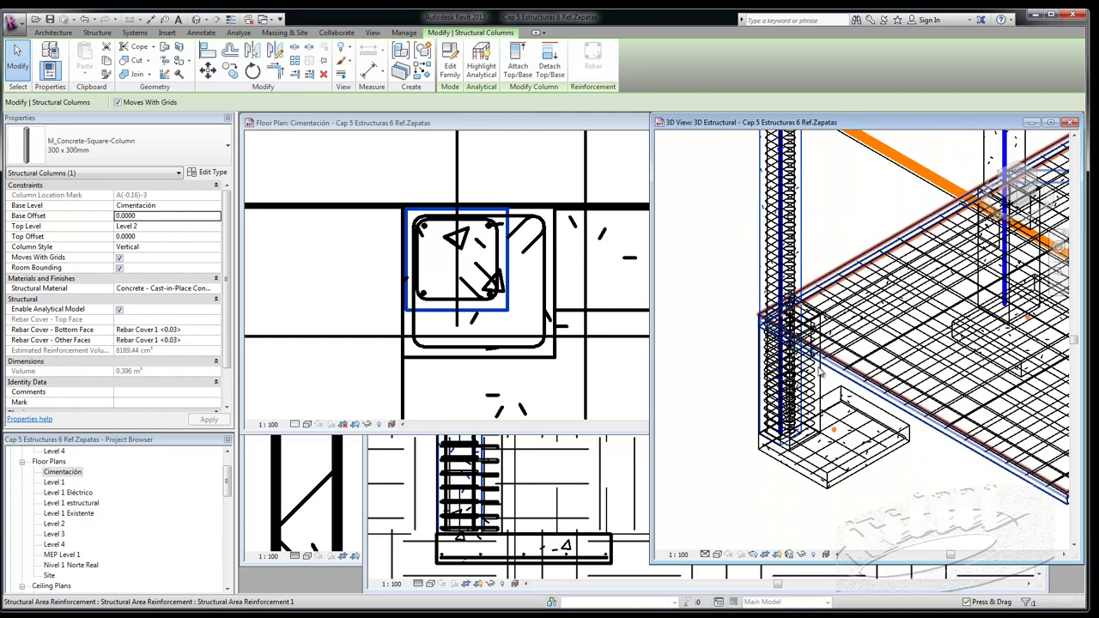
scroll(812, 392, "up", 1)
scroll(810, 390, "up", 1)
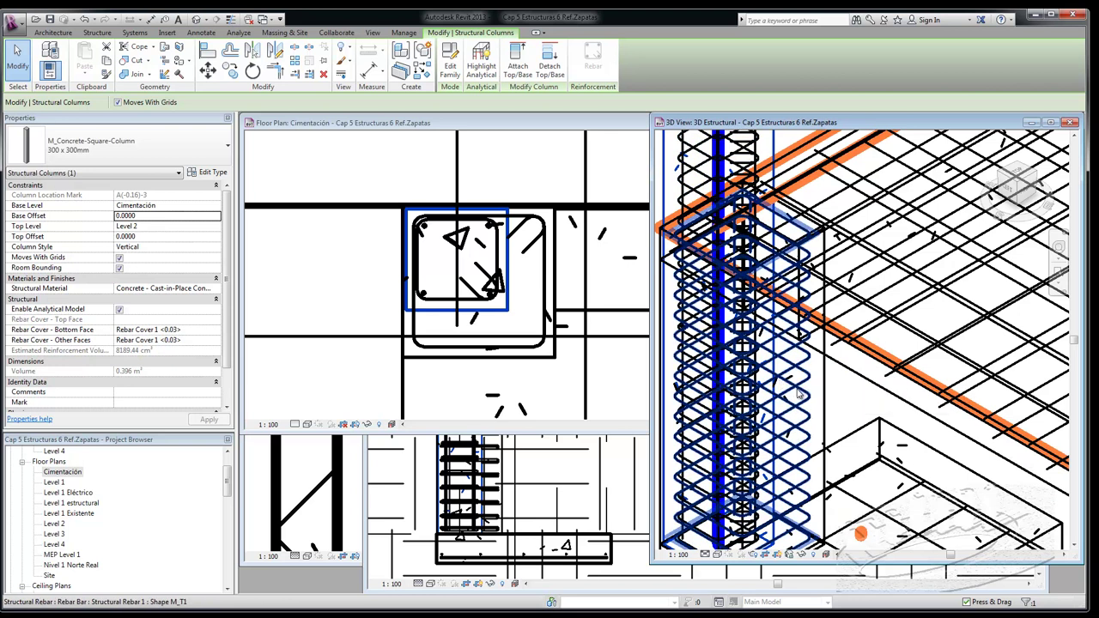
scroll(723, 453, "down", 5)
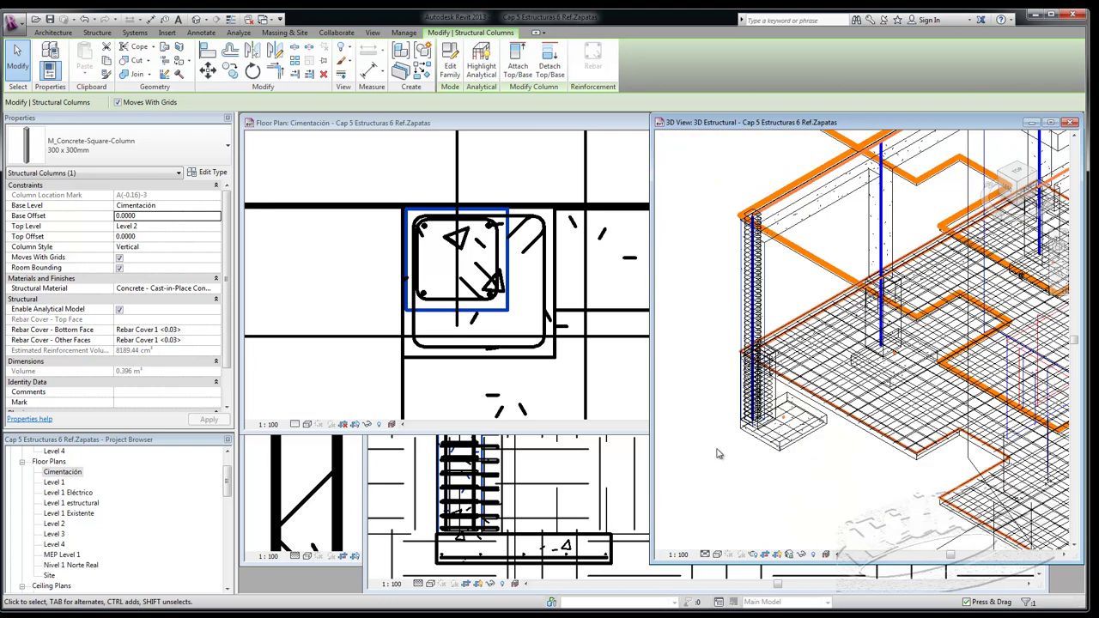
key("Escape")
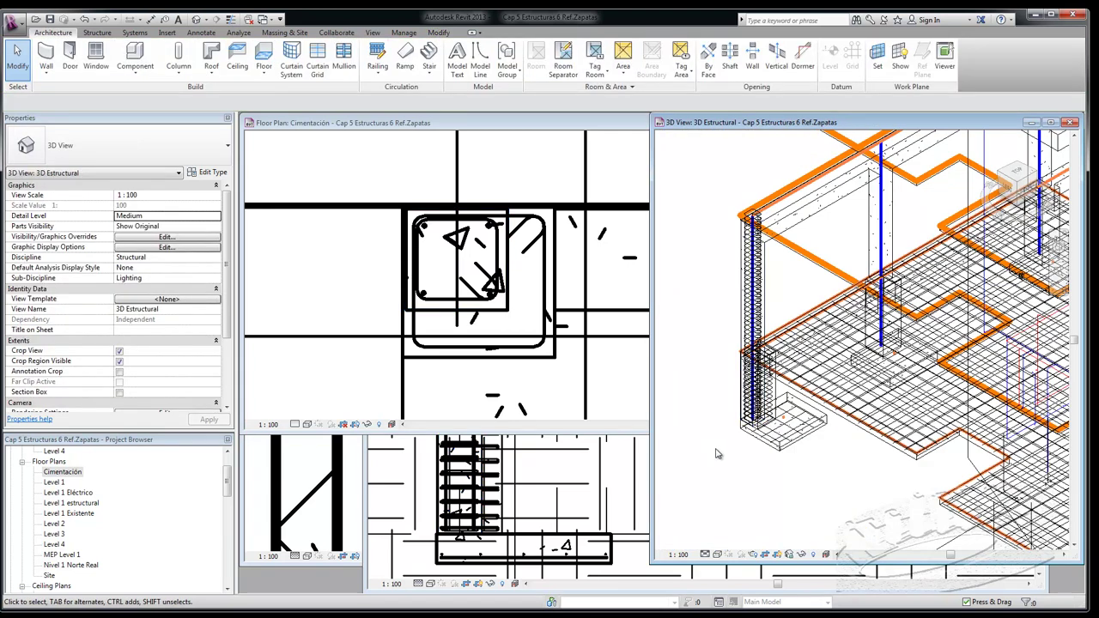